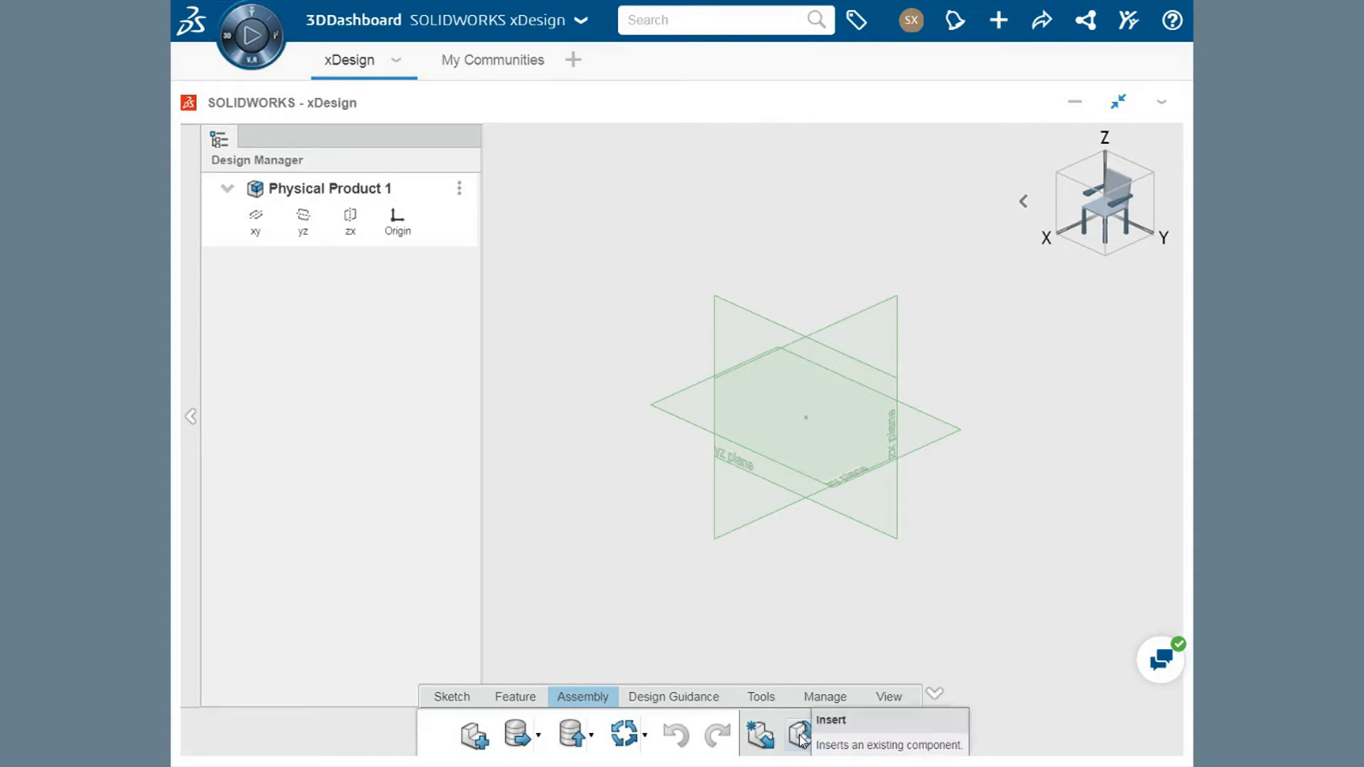
Try inserting the existing Mounting Bracket component into Physical Product 1, and undo the insertion
{"action": "left_click", "coordinate": [800, 738]}
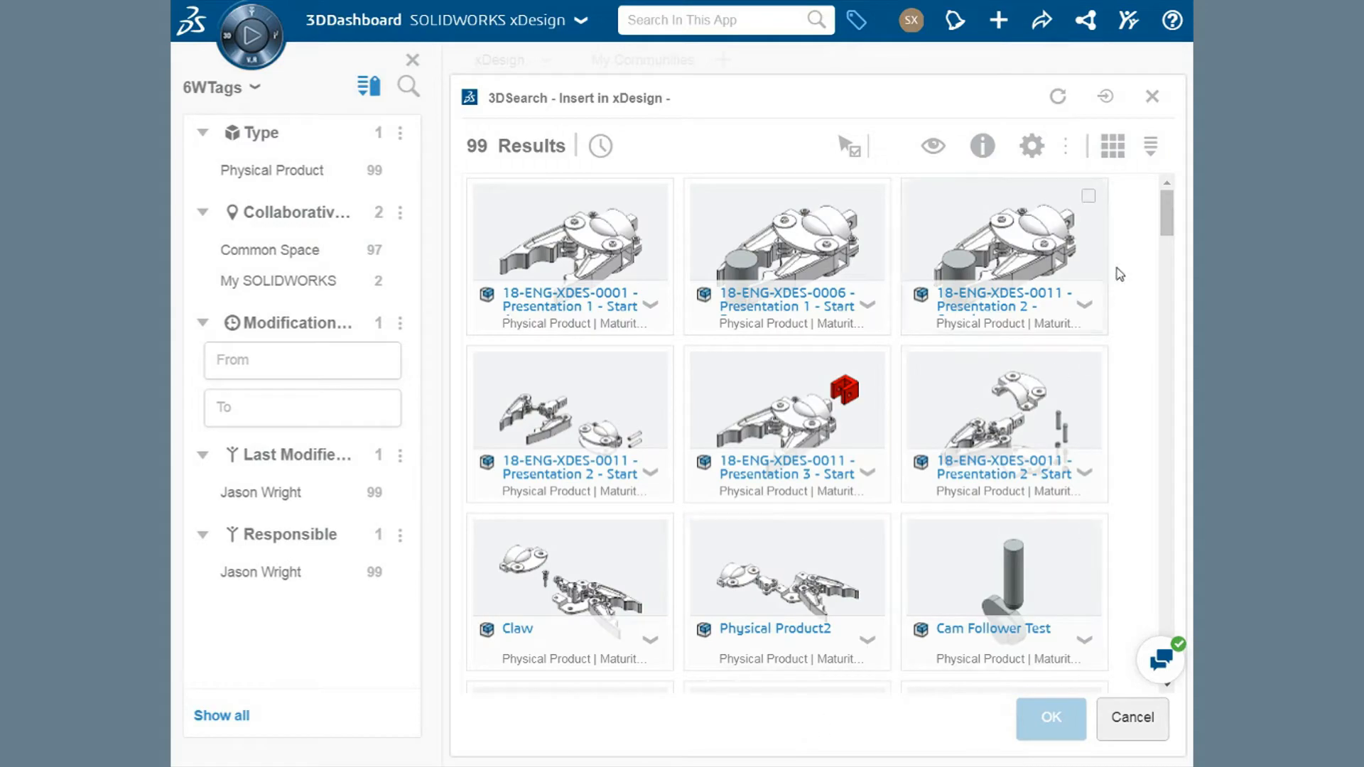
{"action": "left_click_drag", "start_coordinate": [1166, 213], "coordinate": [1174, 543]}
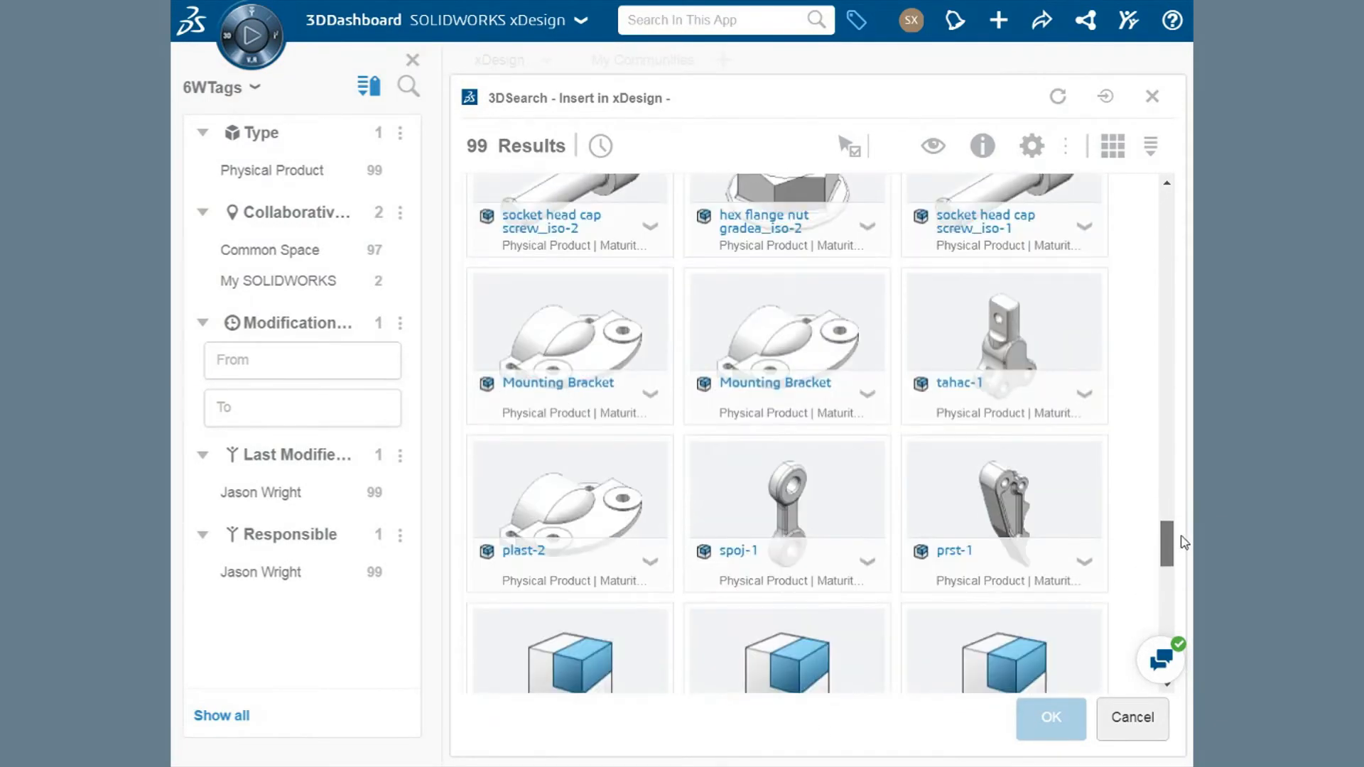
{"action": "left_click", "coordinate": [572, 328]}
{"action": "left_click", "coordinate": [1049, 718]}
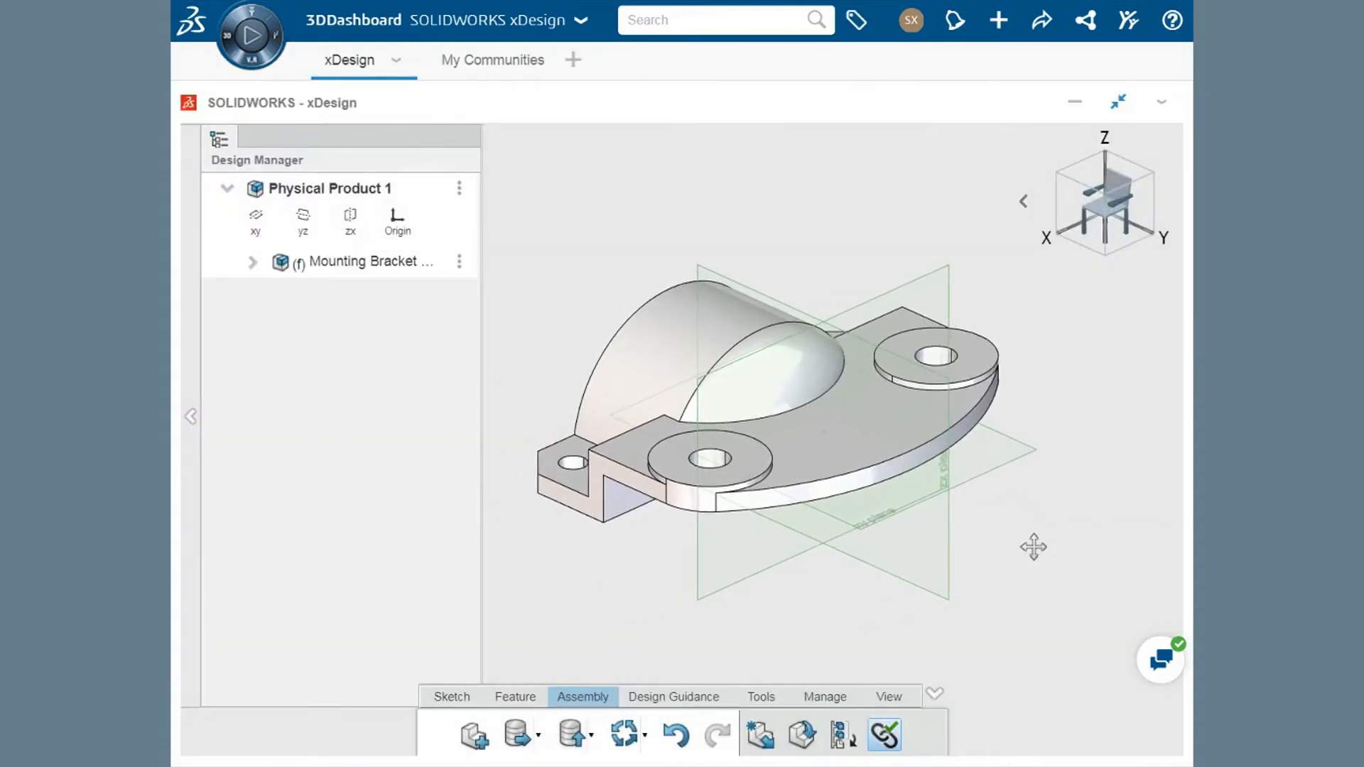
{"action": "left_click", "coordinate": [1034, 547]}
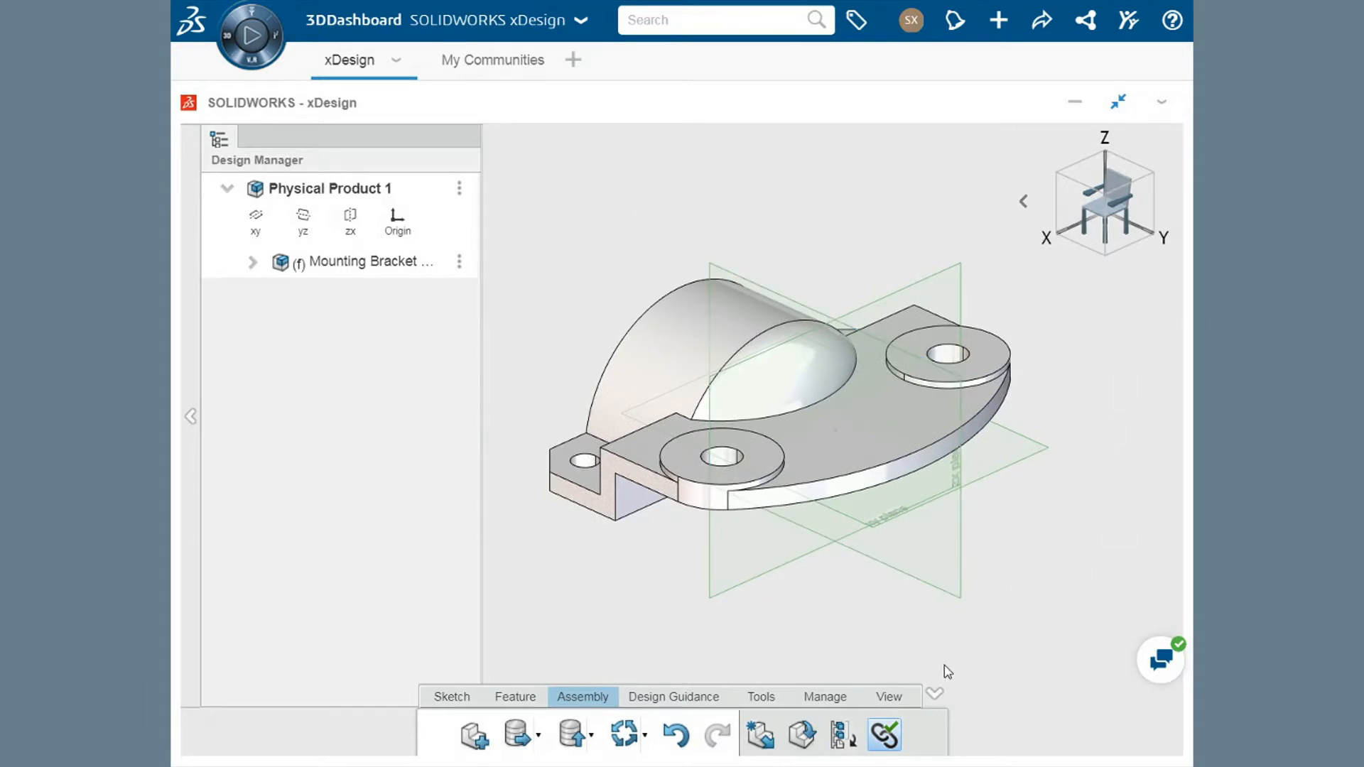
{"action": "left_click", "coordinate": [676, 737]}
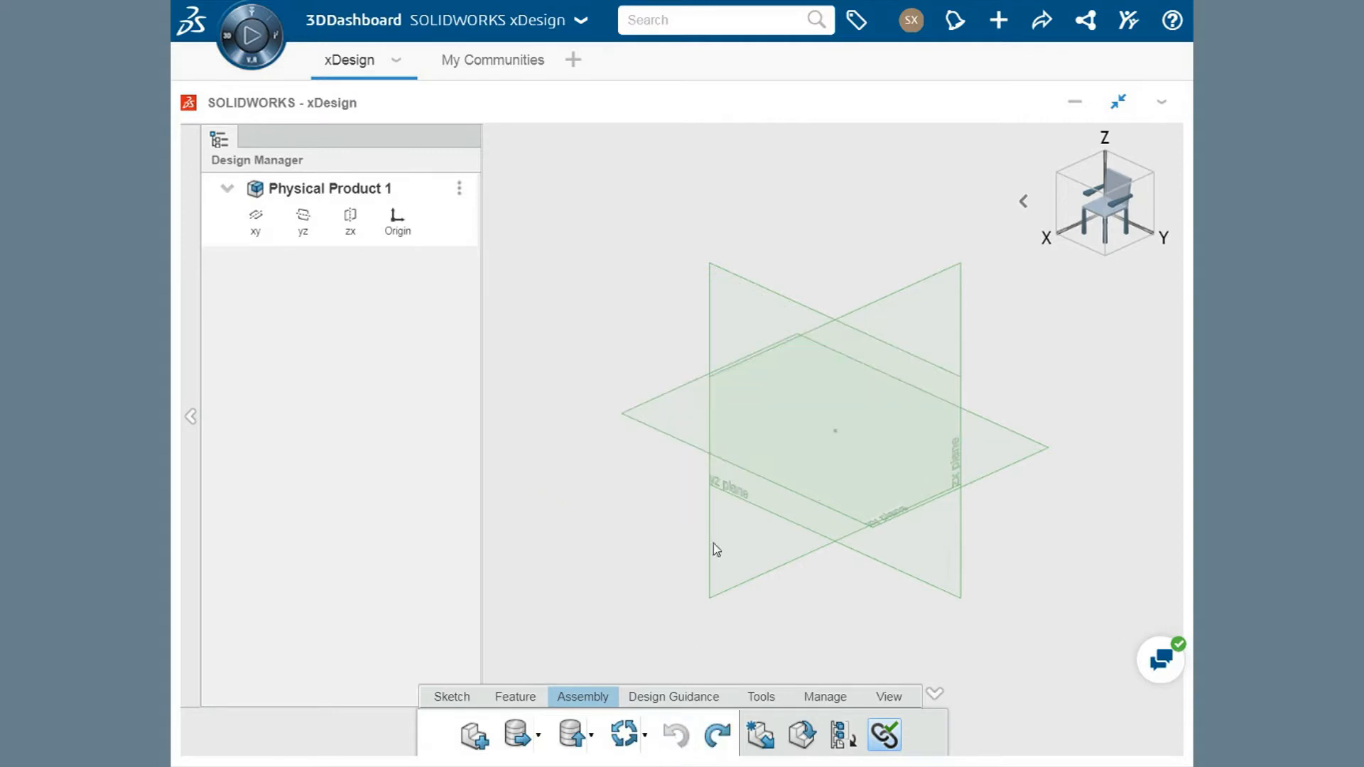
Find the Mounting Bracket in My Content and insert it into the assembly as a component, away from the origin planes
{"action": "left_click", "coordinate": [718, 19]}
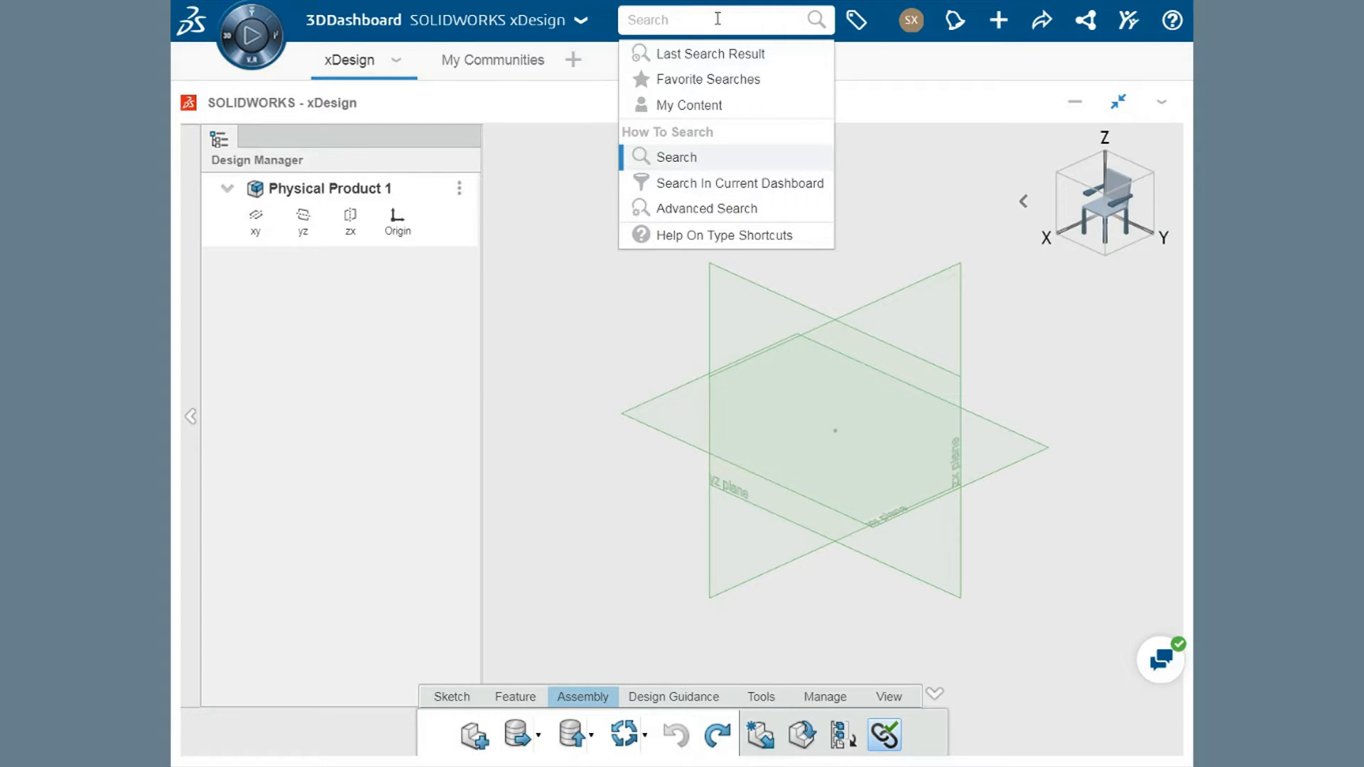
{"action": "left_click", "coordinate": [720, 107]}
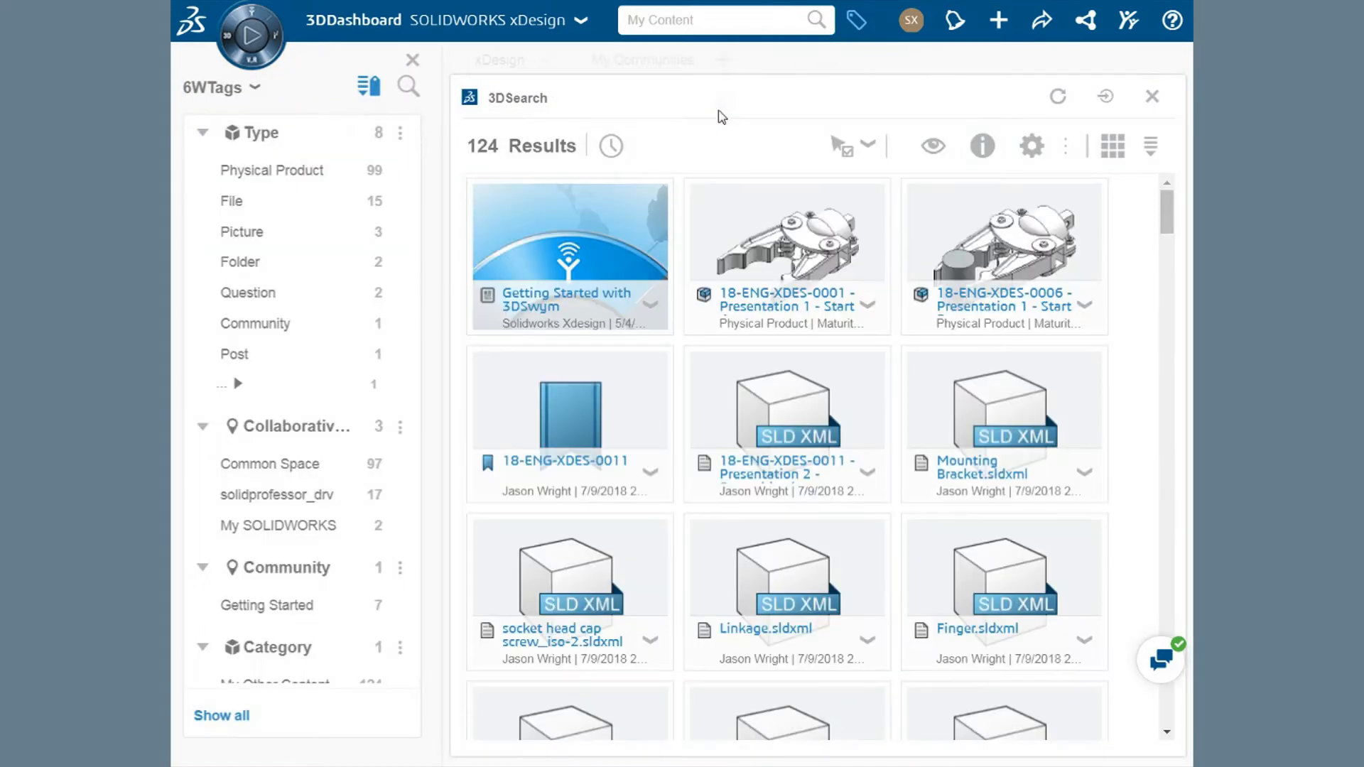
{"action": "left_click_drag", "start_coordinate": [1164, 210], "coordinate": [1161, 570]}
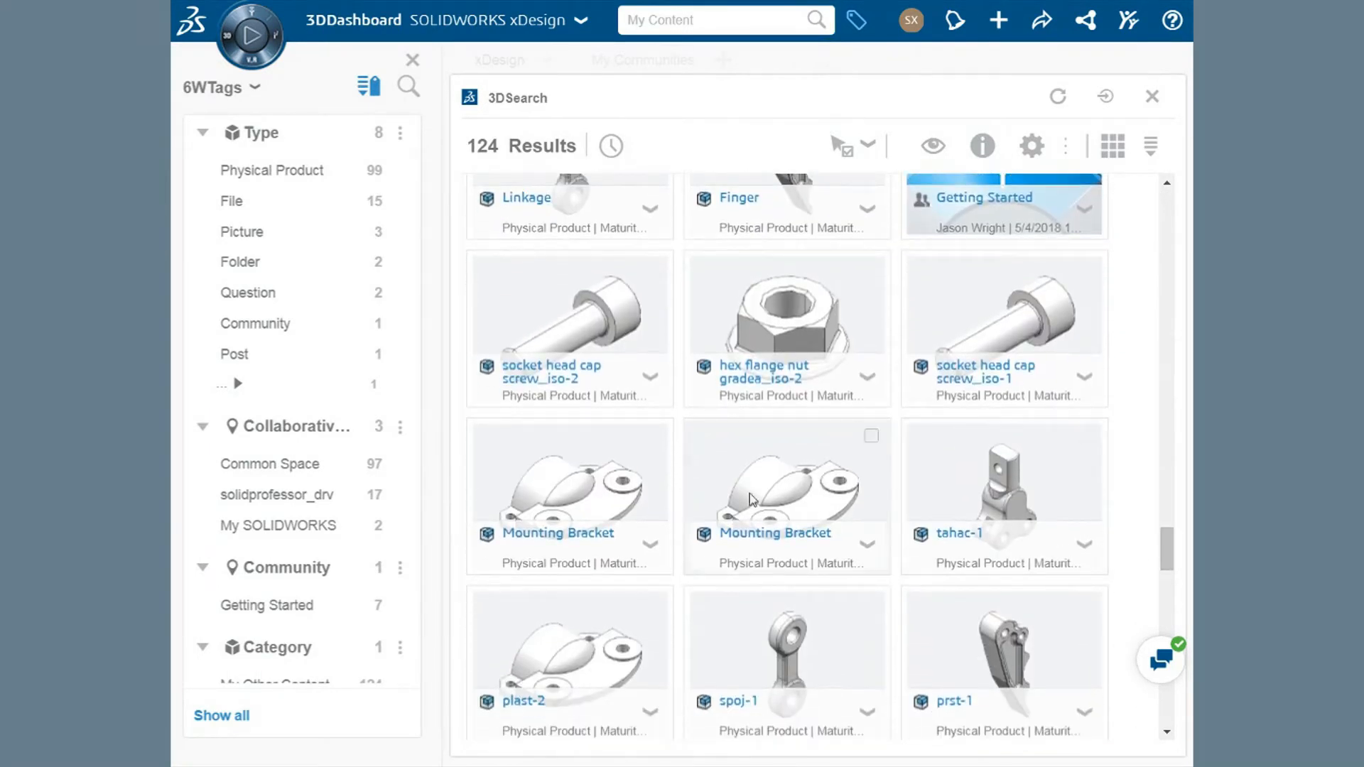
{"action": "left_click_drag", "start_coordinate": [582, 480], "coordinate": [666, 331]}
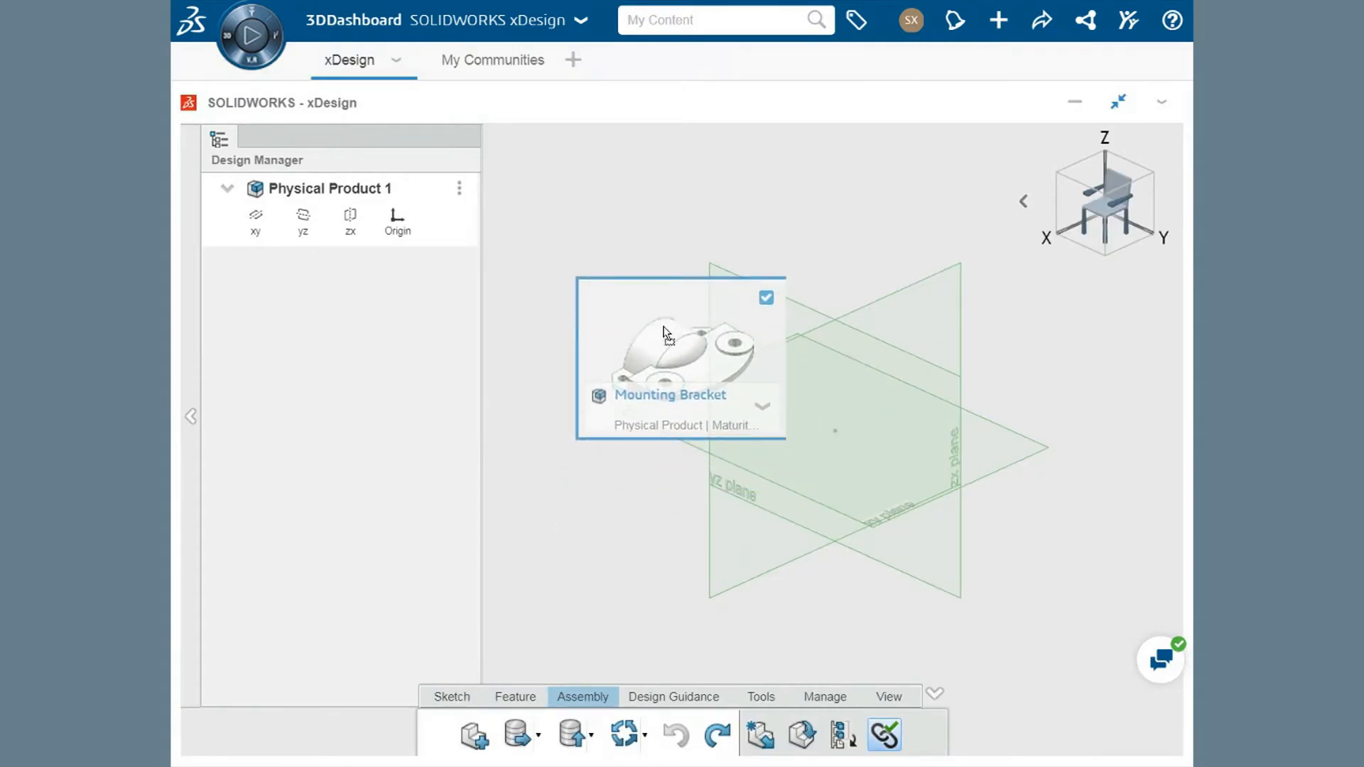
{"action": "left_click_drag", "start_coordinate": [665, 329], "coordinate": [664, 329]}
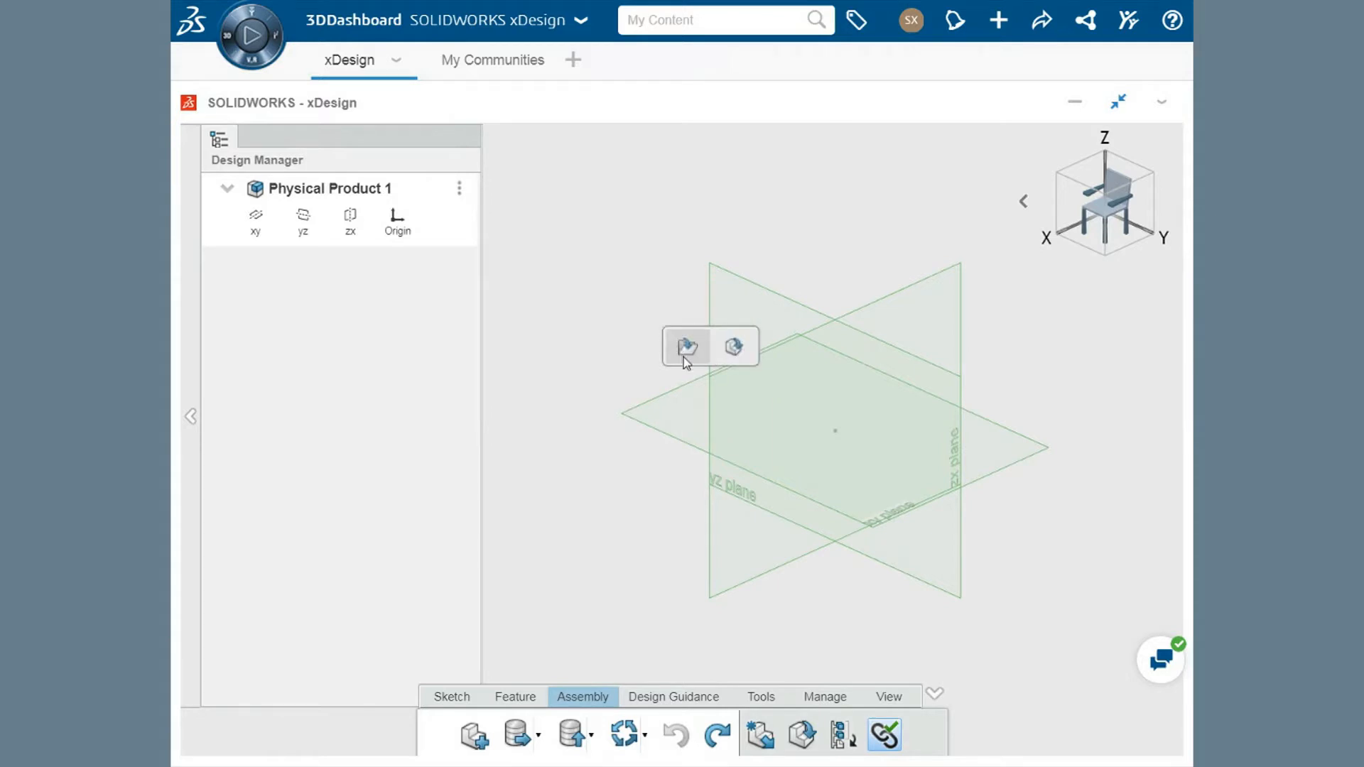
{"action": "left_click", "coordinate": [734, 346]}
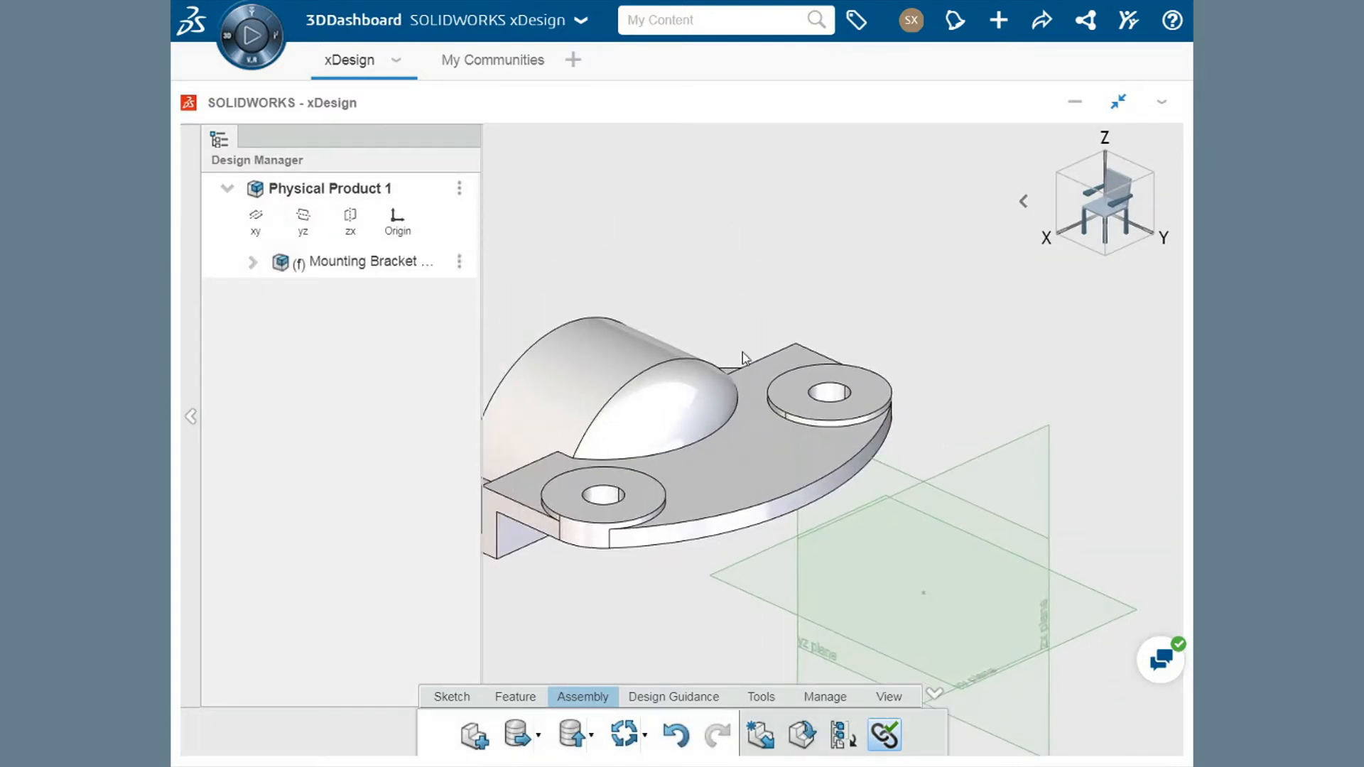
{"action": "middle_click_drag", "start_coordinate": [743, 352], "coordinate": [836, 302], "text": "ctrl"}
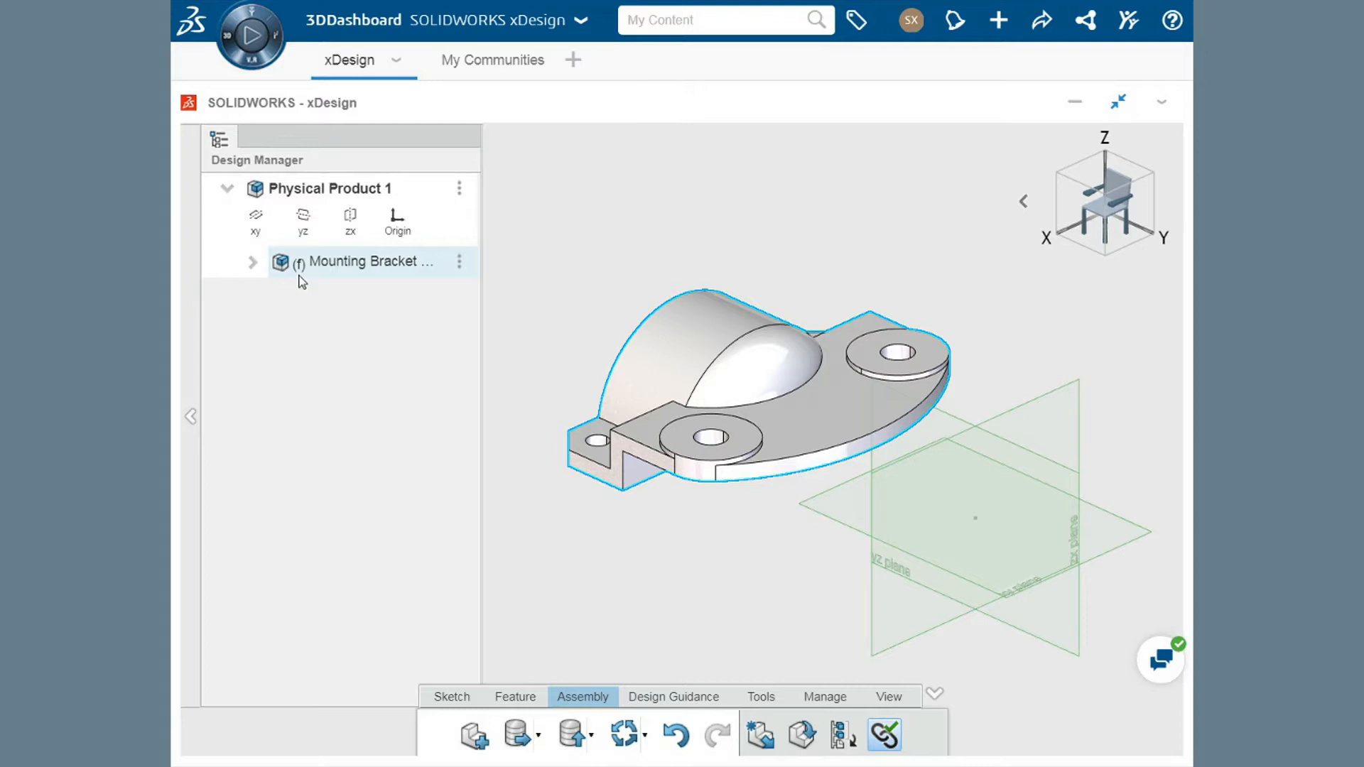
Insert the existing component socket head cap screw_iso-2 below the bracket
{"action": "left_click", "coordinate": [810, 733]}
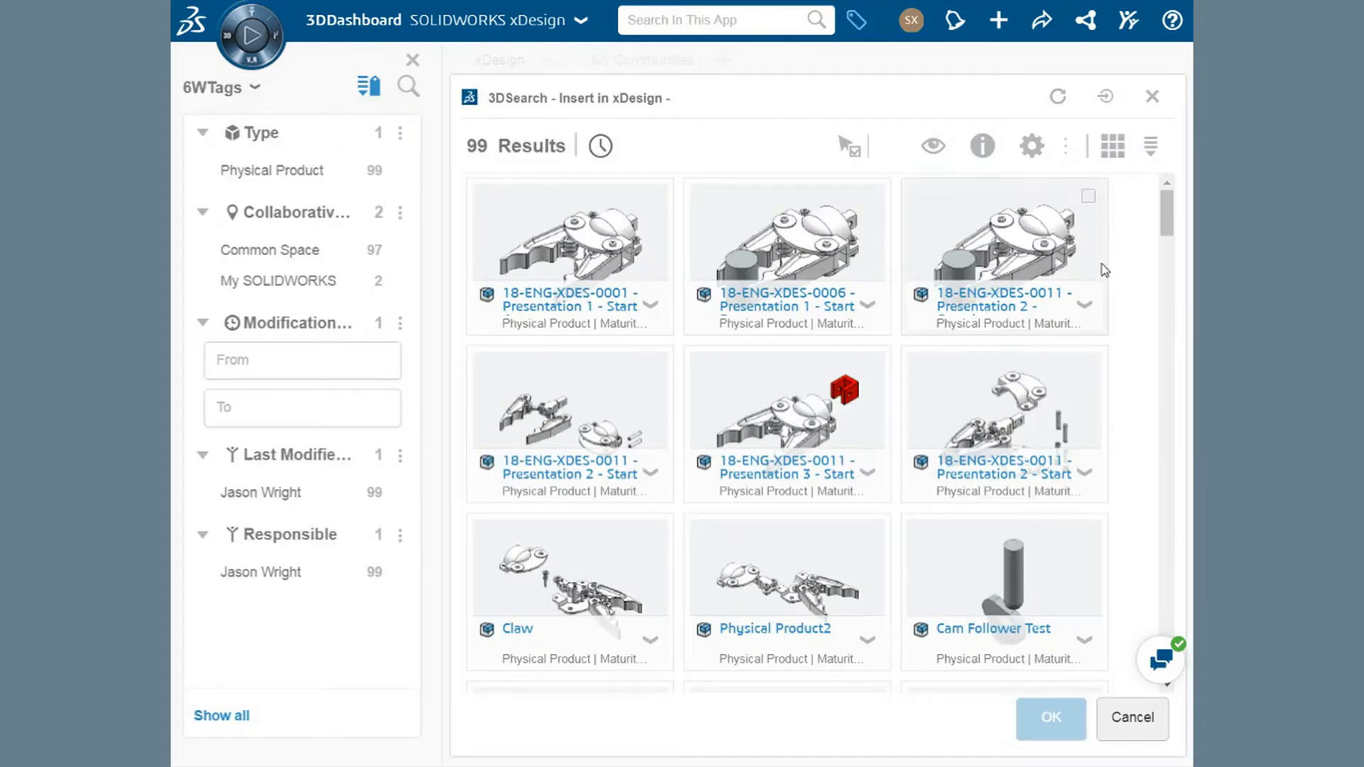
{"action": "left_click_drag", "start_coordinate": [1163, 206], "coordinate": [1176, 524]}
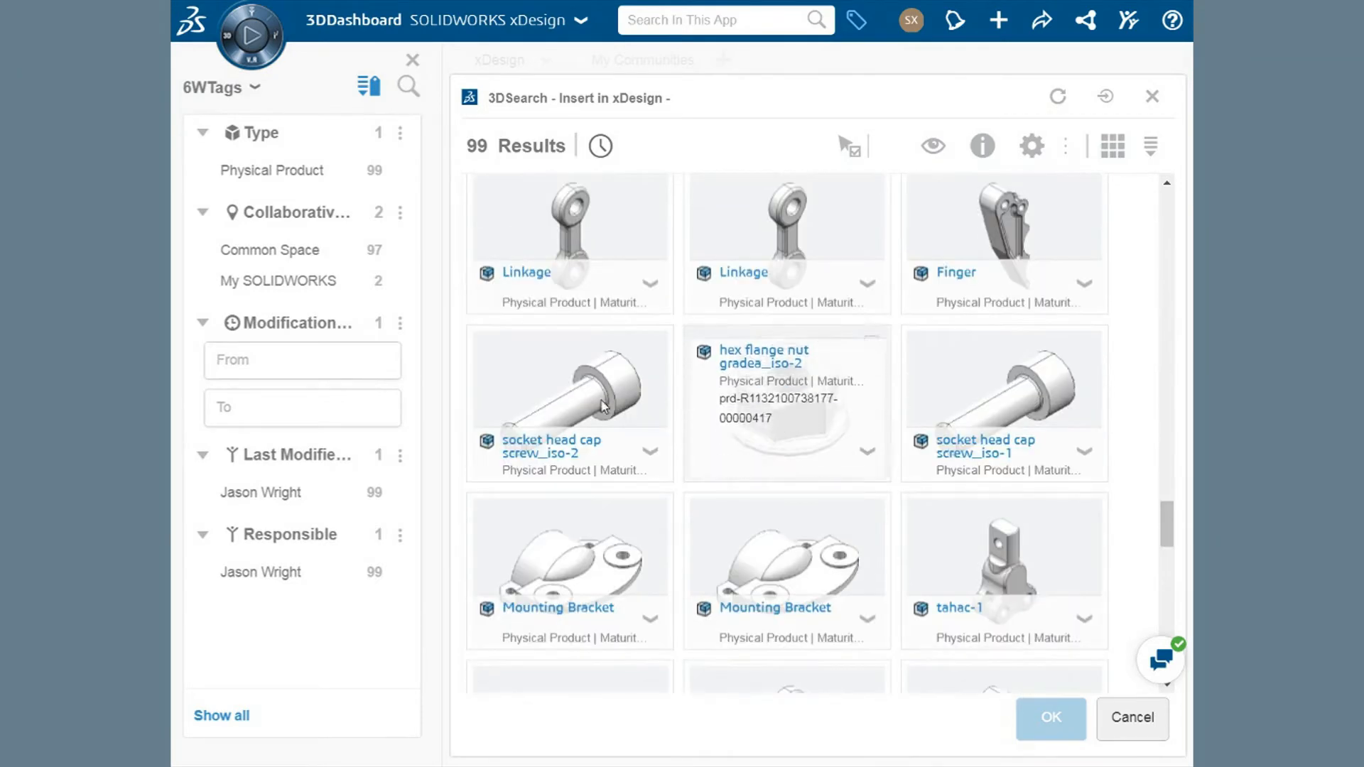
{"action": "left_click", "coordinate": [575, 397]}
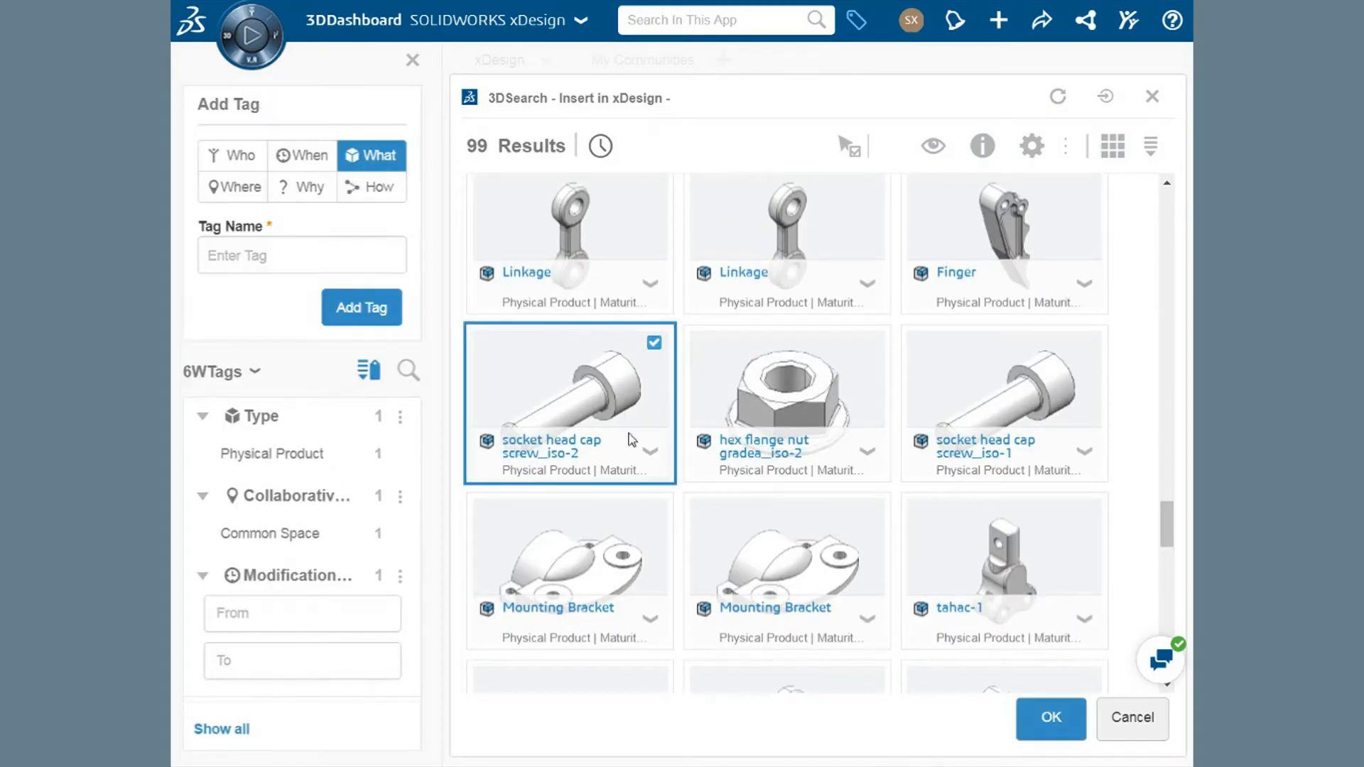
{"action": "left_click", "coordinate": [1042, 718]}
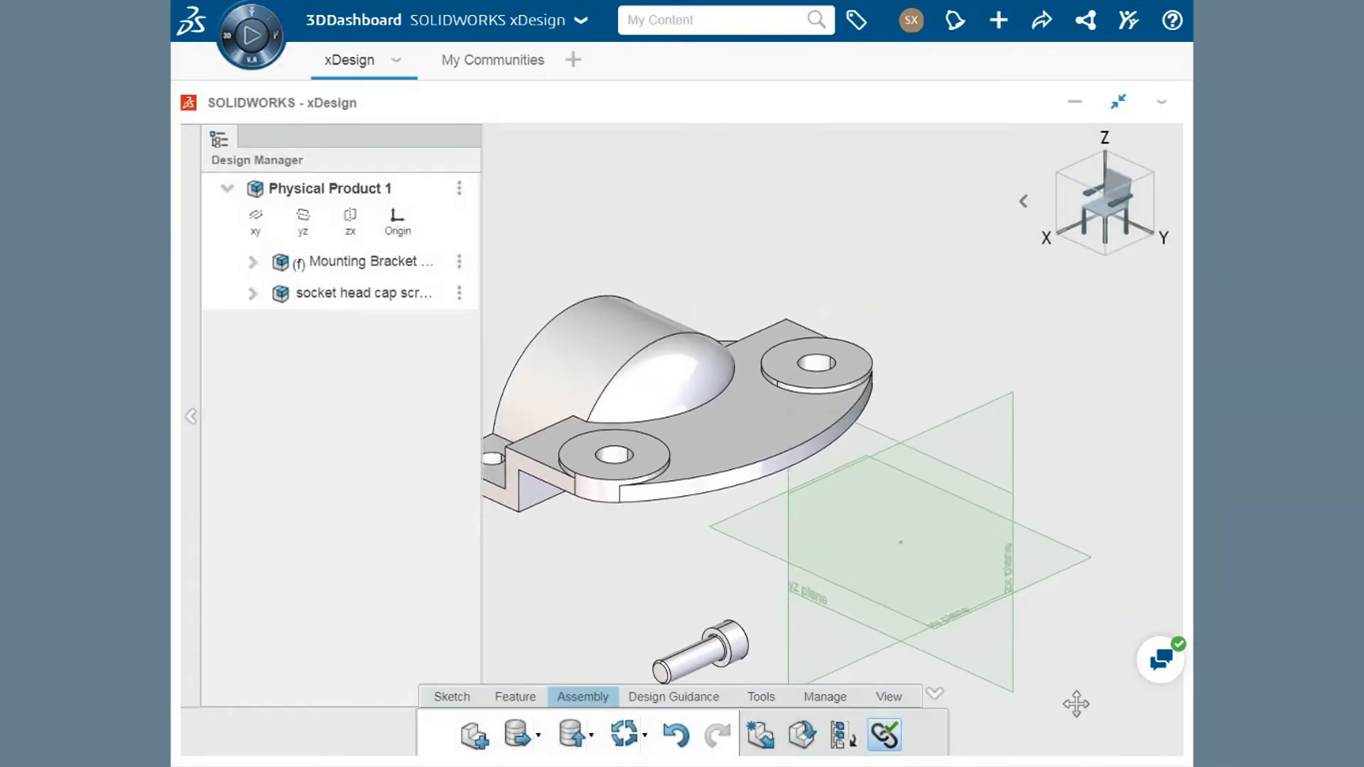
{"action": "middle_click_drag", "start_coordinate": [1076, 704], "coordinate": [1087, 679], "text": "ctrl"}
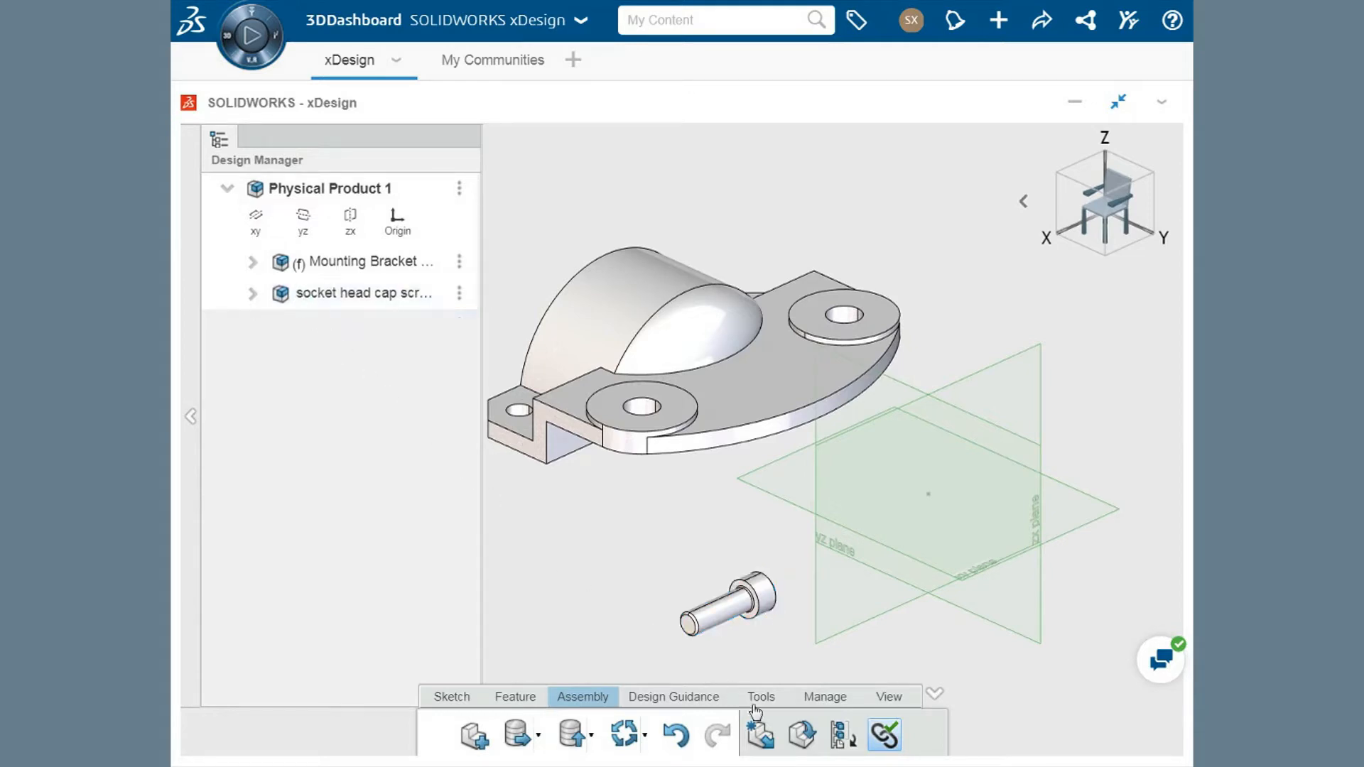
Insert the existing component hex flange nut gradea_iso-1 beside the cap screw
{"action": "left_click", "coordinate": [799, 739]}
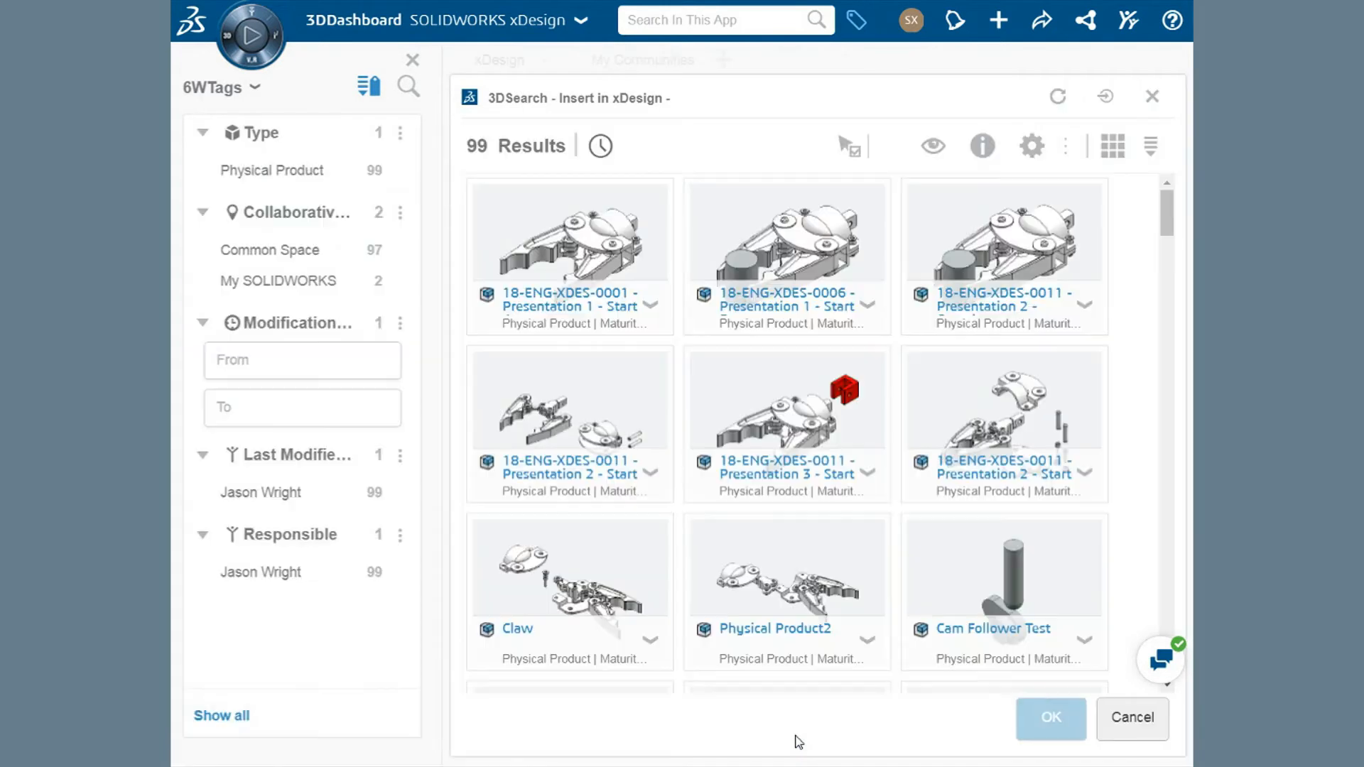
{"action": "left_click_drag", "start_coordinate": [1168, 206], "coordinate": [1187, 504]}
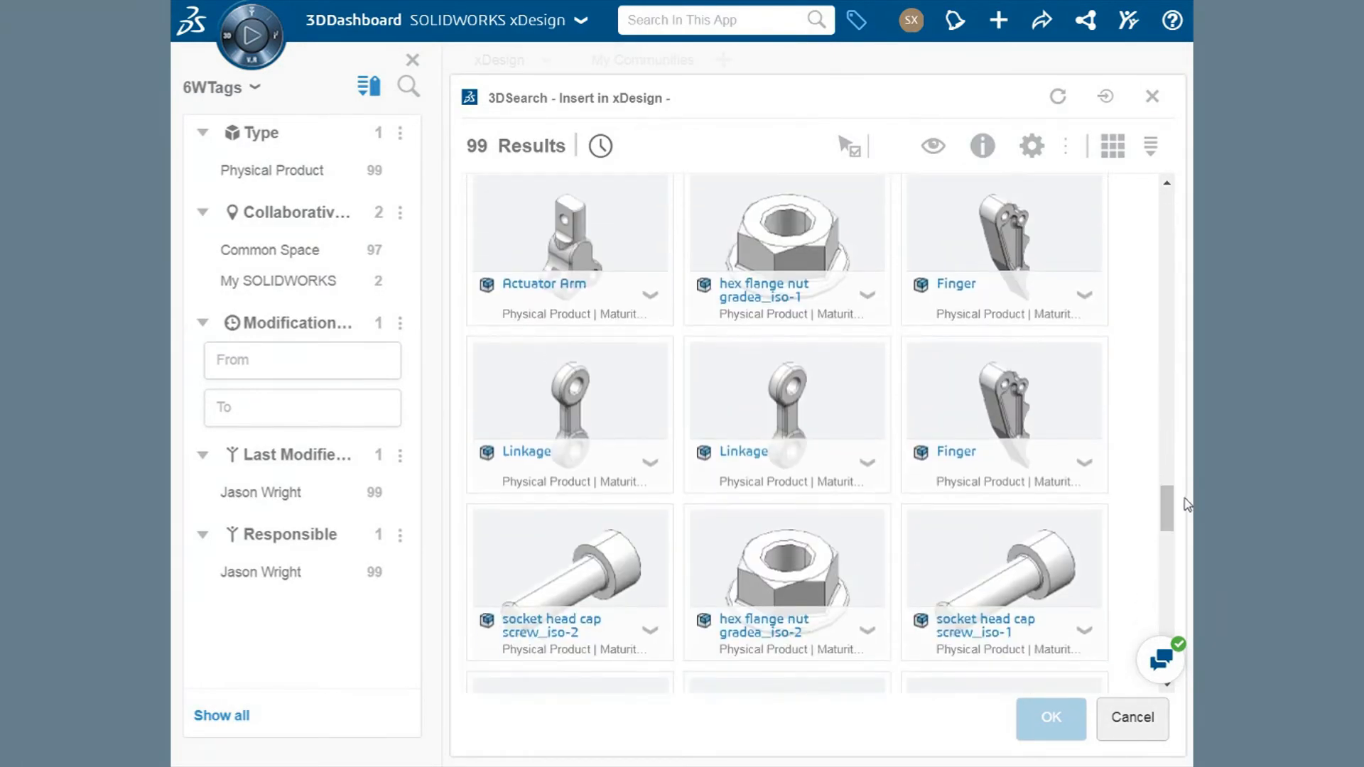
{"action": "left_click", "coordinate": [799, 257]}
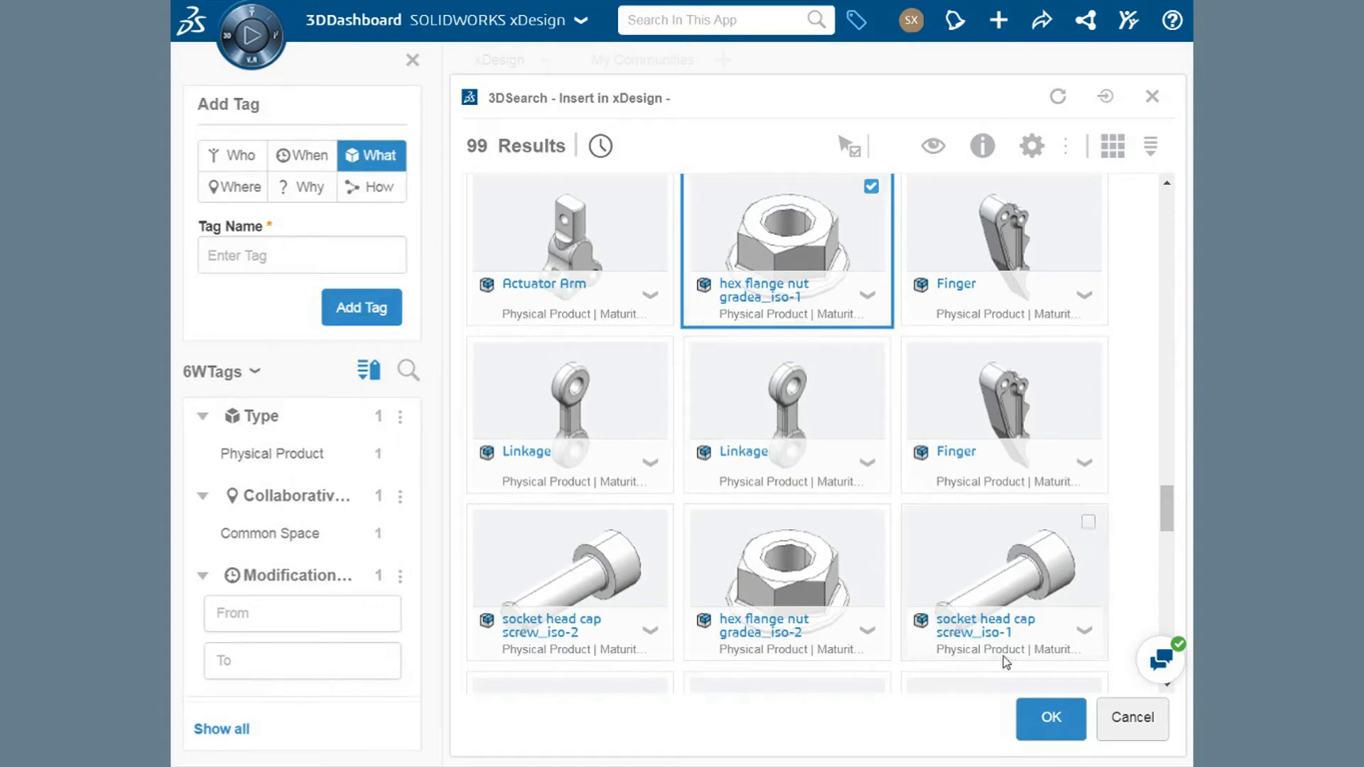
{"action": "left_click", "coordinate": [1043, 731]}
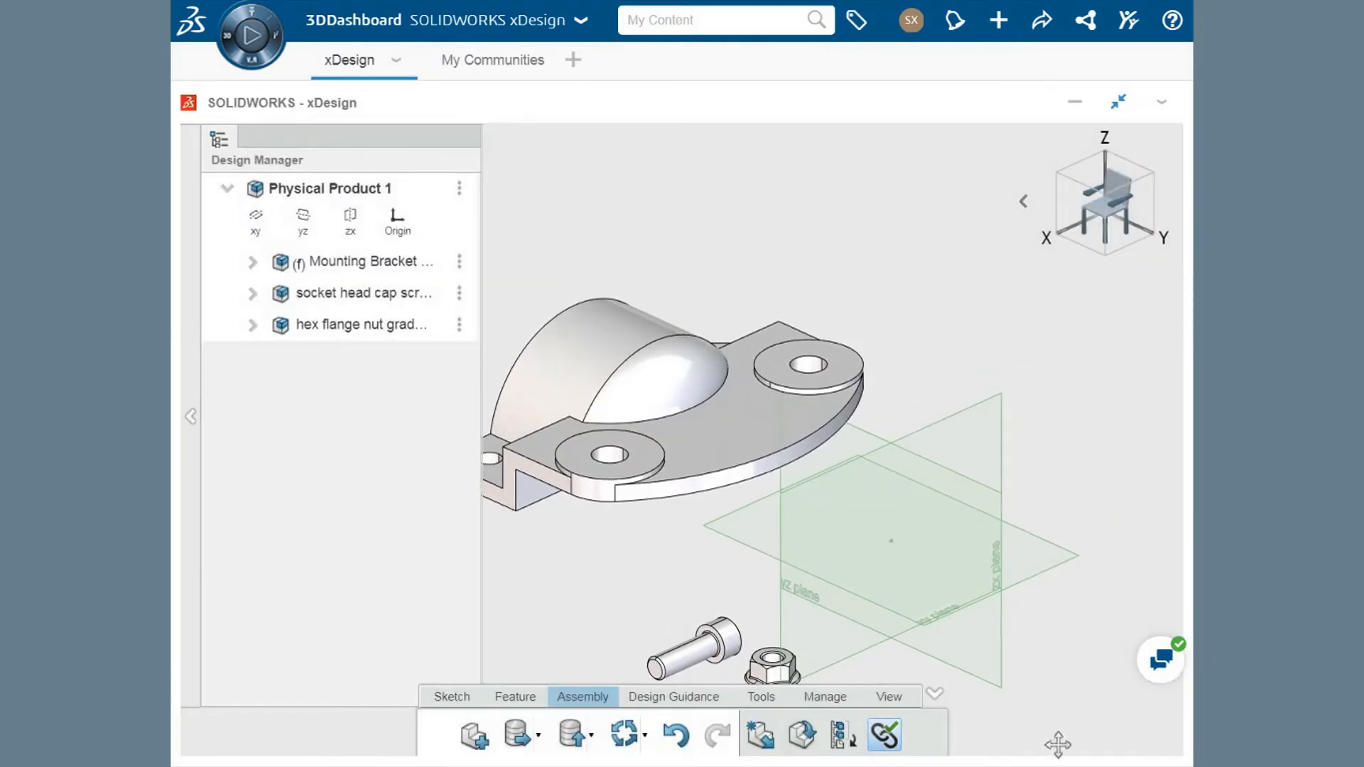
{"action": "middle_click_drag", "start_coordinate": [1058, 744], "coordinate": [1111, 695]}
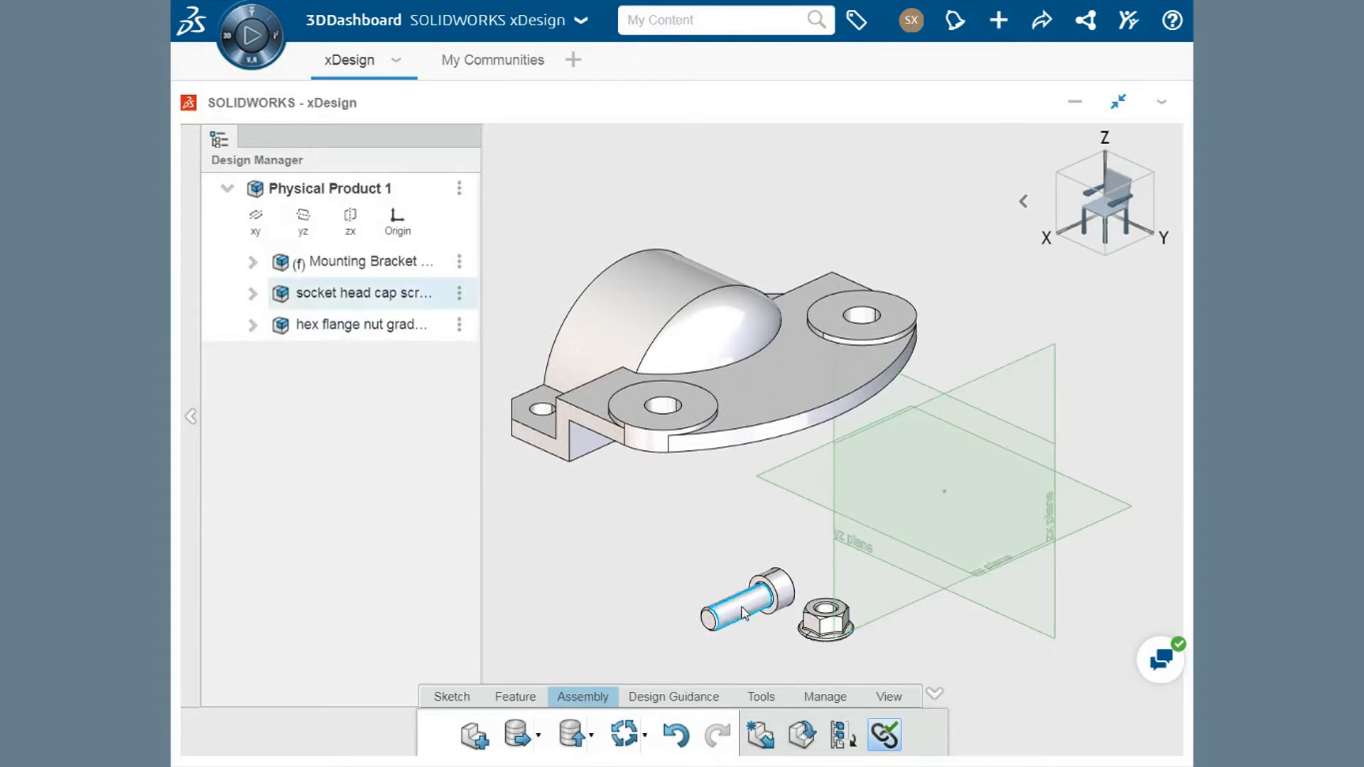
Move the flange nut and cap screw side by side above the bracket and rotate the screw upright, head up
{"action": "left_click_drag", "start_coordinate": [705, 594], "coordinate": [707, 526]}
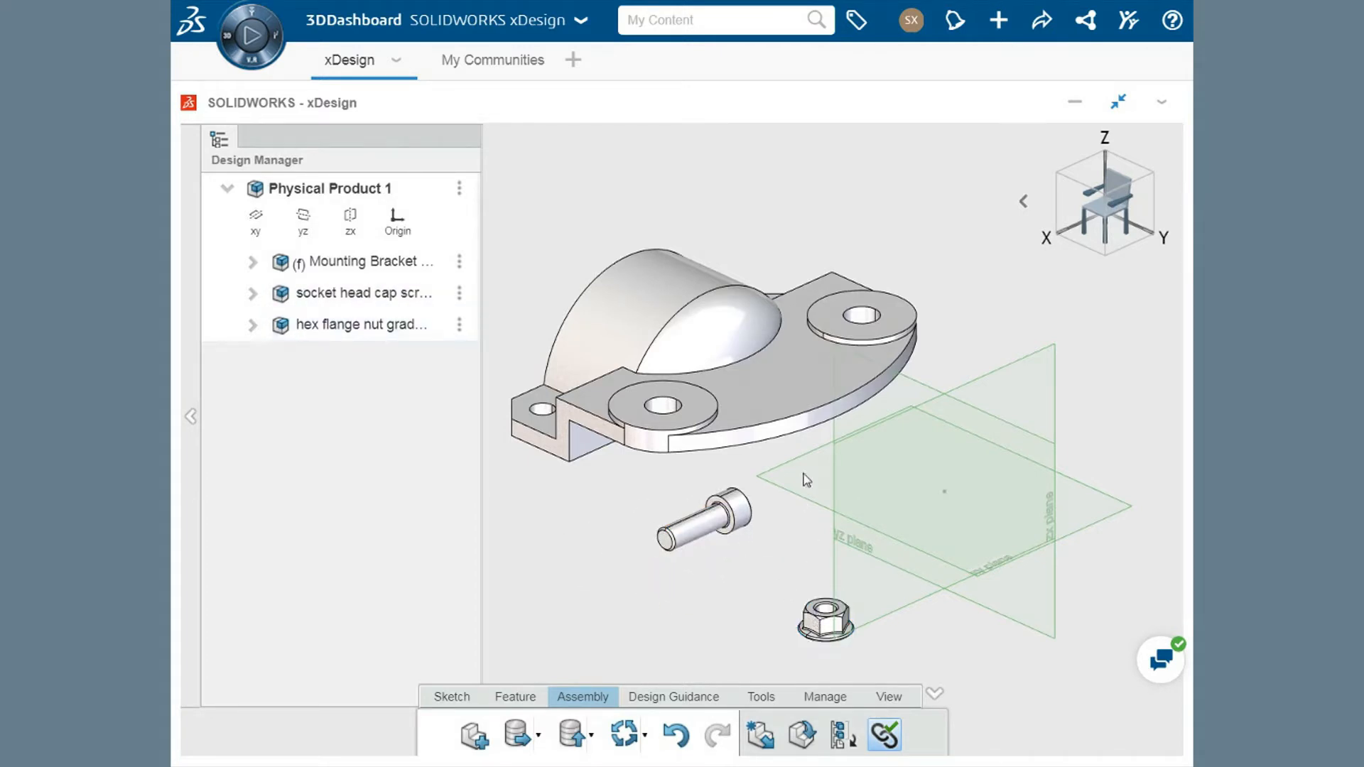
{"action": "left_click_drag", "start_coordinate": [780, 313], "coordinate": [723, 208]}
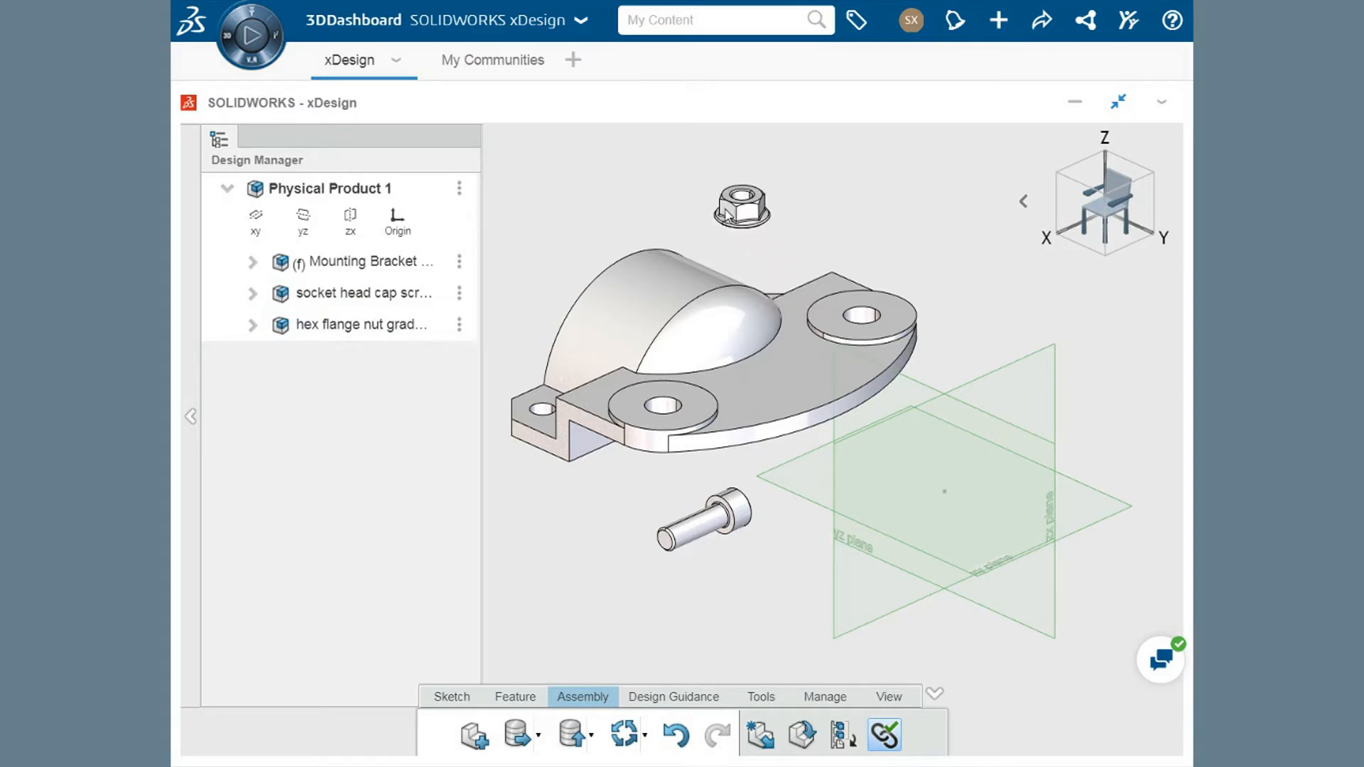
{"action": "left_click_drag", "start_coordinate": [712, 510], "coordinate": [848, 206]}
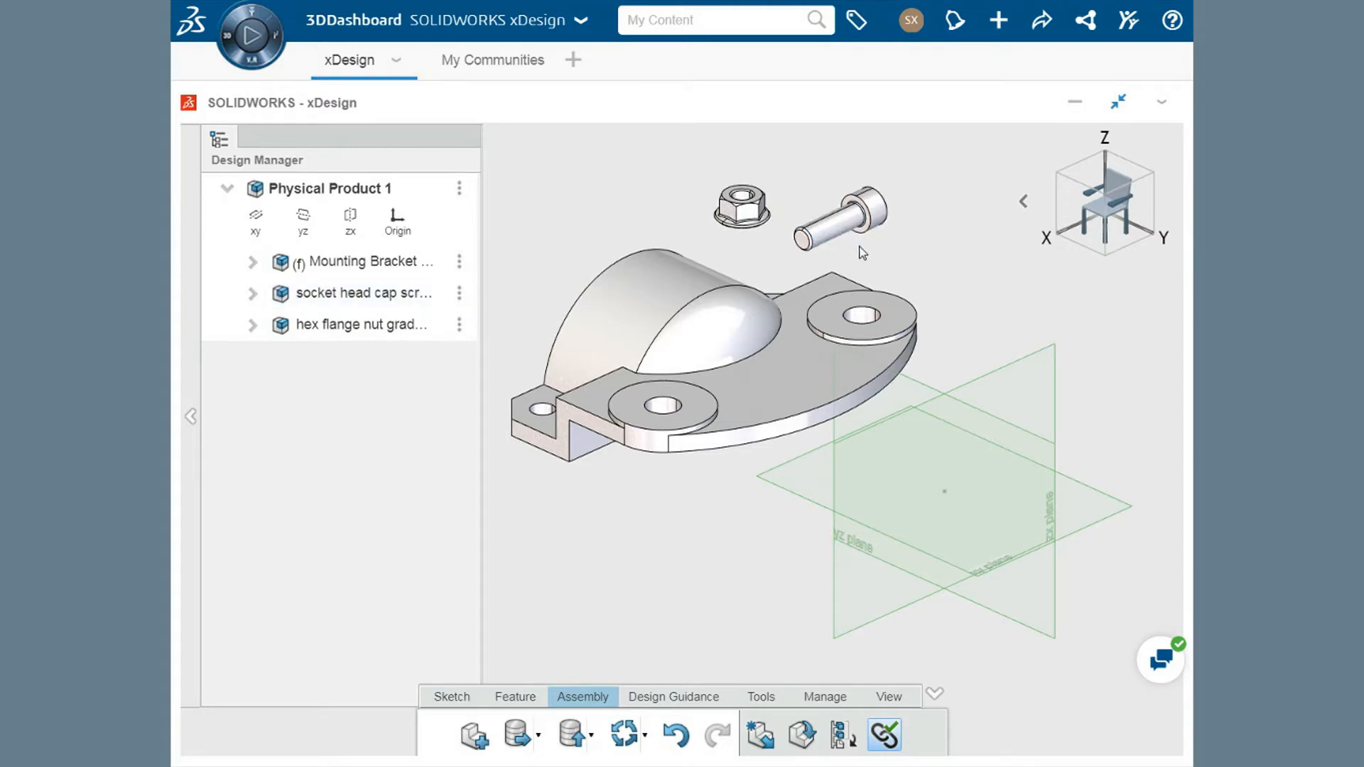
{"action": "right_click_drag", "start_coordinate": [891, 263], "coordinate": [1071, 614]}
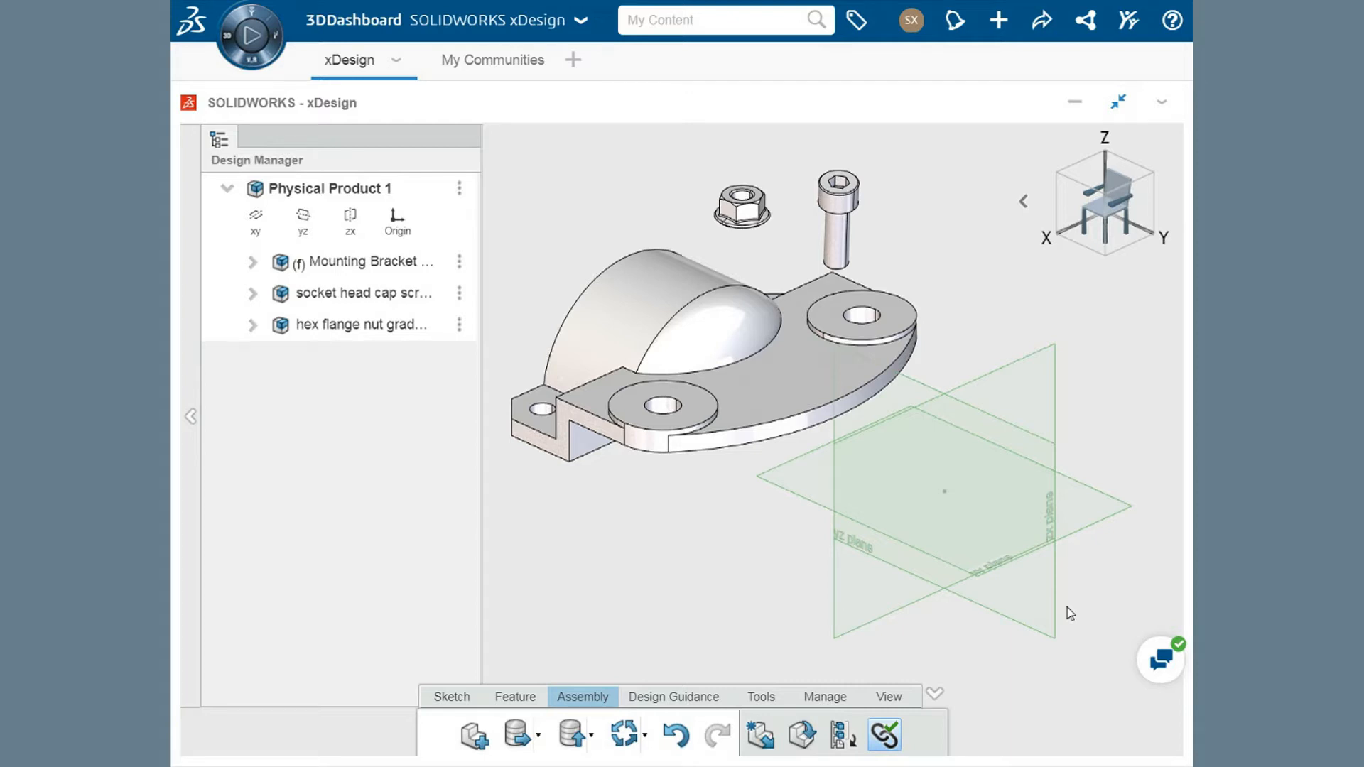
Shift the socket head cap screw about 15.5 mm toward the flange nut using its manipulator
{"action": "left_click", "coordinate": [323, 292]}
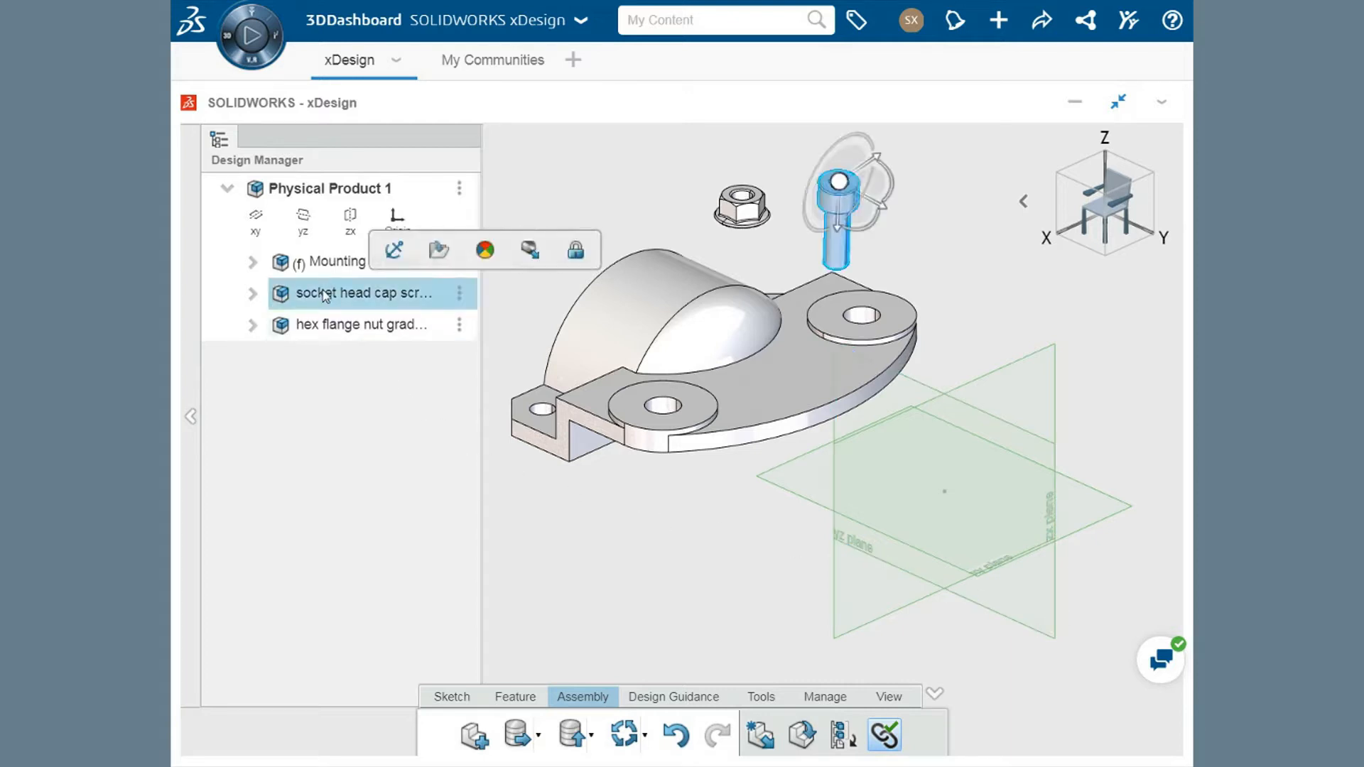
{"action": "left_click_drag", "start_coordinate": [881, 205], "coordinate": [849, 177]}
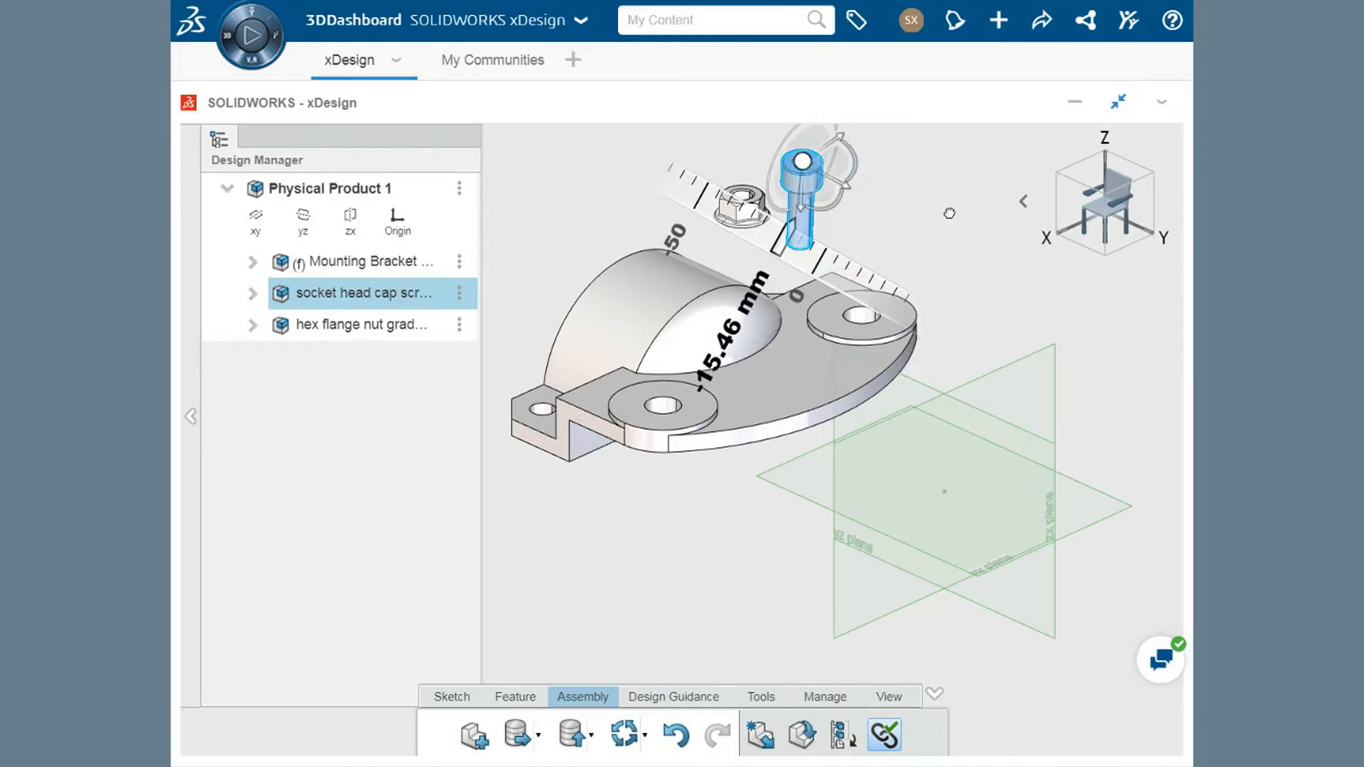
{"action": "left_click", "coordinate": [389, 297]}
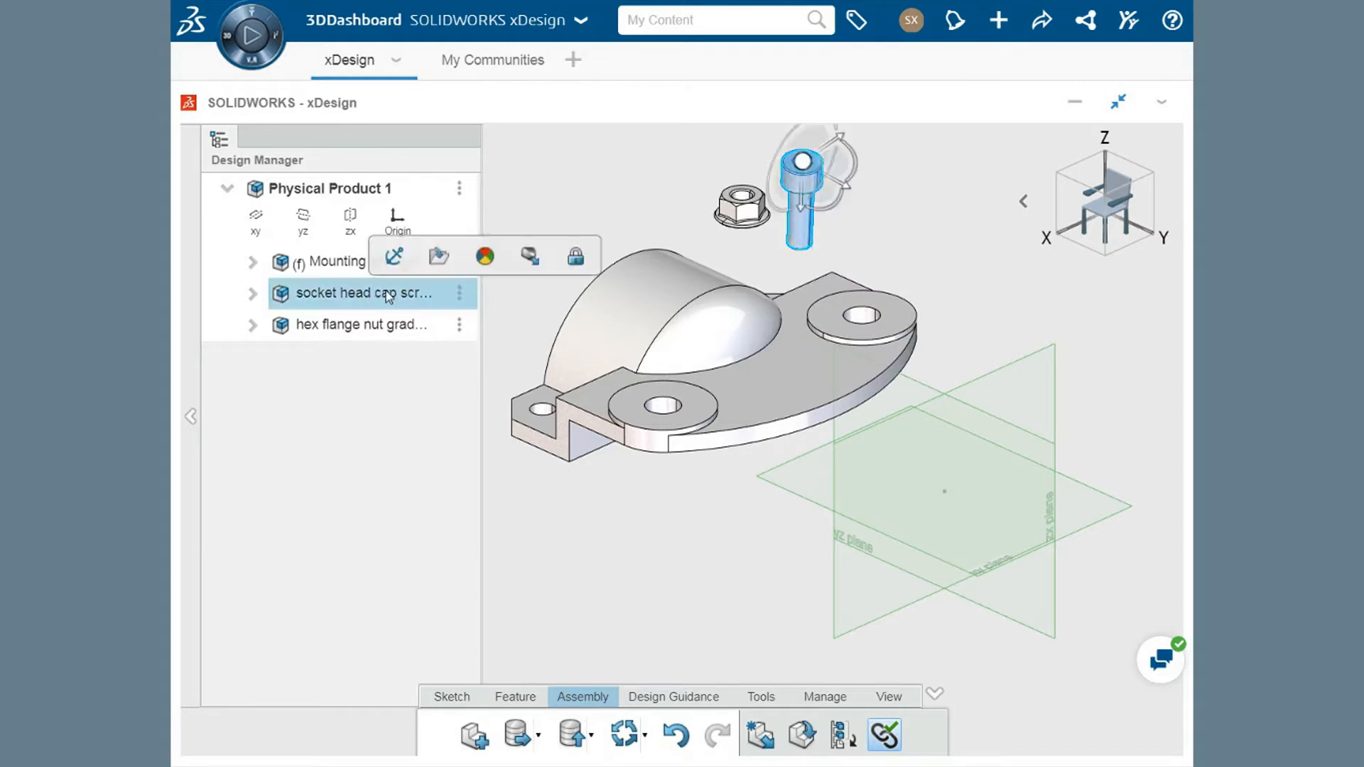
{"action": "left_click_drag", "start_coordinate": [781, 179], "coordinate": [741, 180]}
{"action": "left_click", "coordinate": [916, 214]}
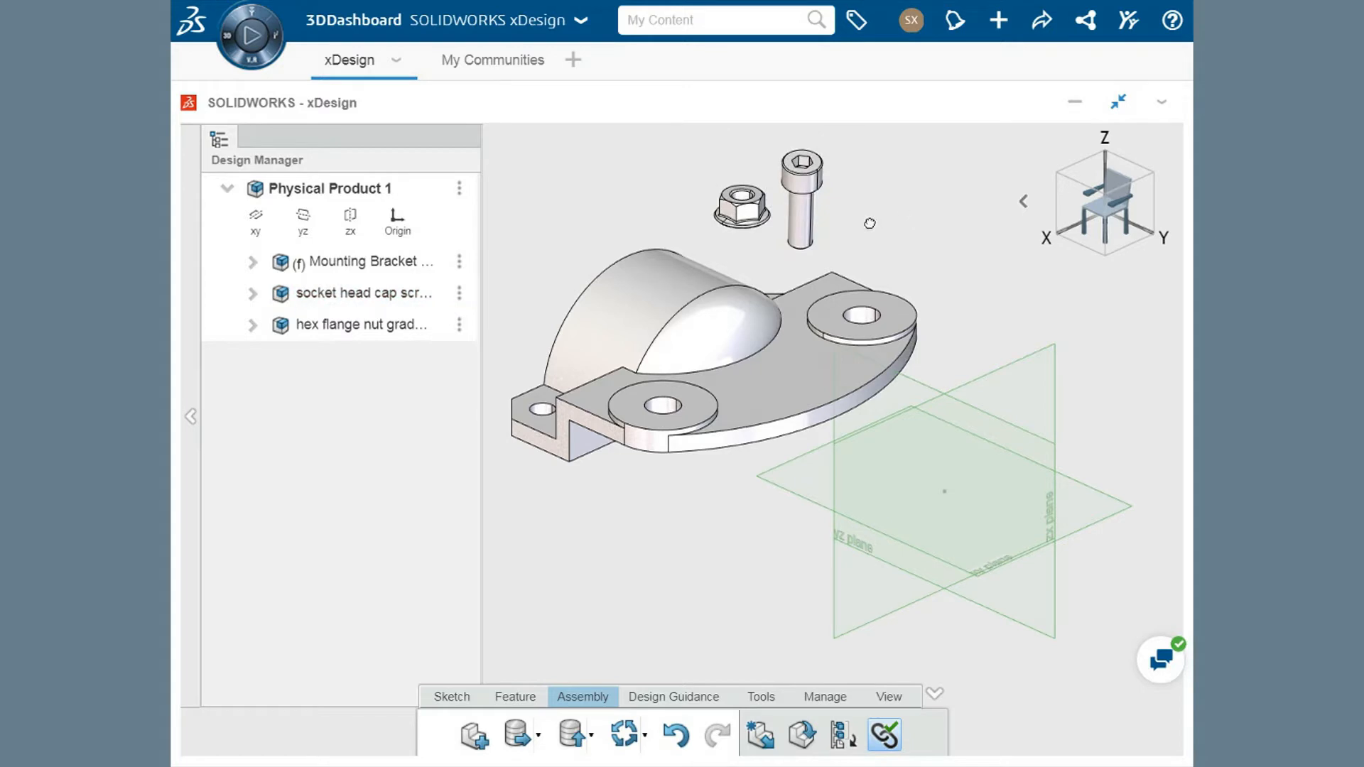
Float the fixed Mounting Bracket and move it slightly closer to the origin planes
{"action": "left_click", "coordinate": [317, 277]}
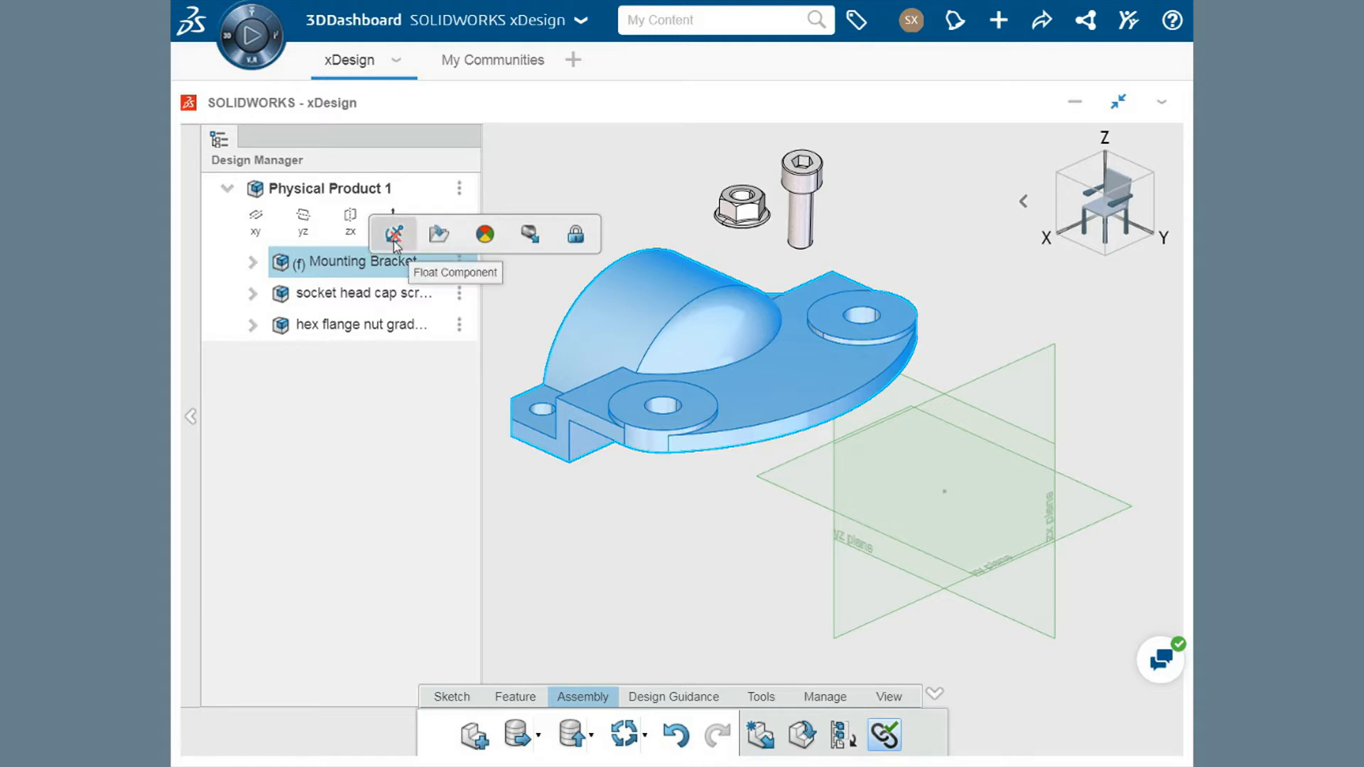
{"action": "left_click", "coordinate": [394, 237]}
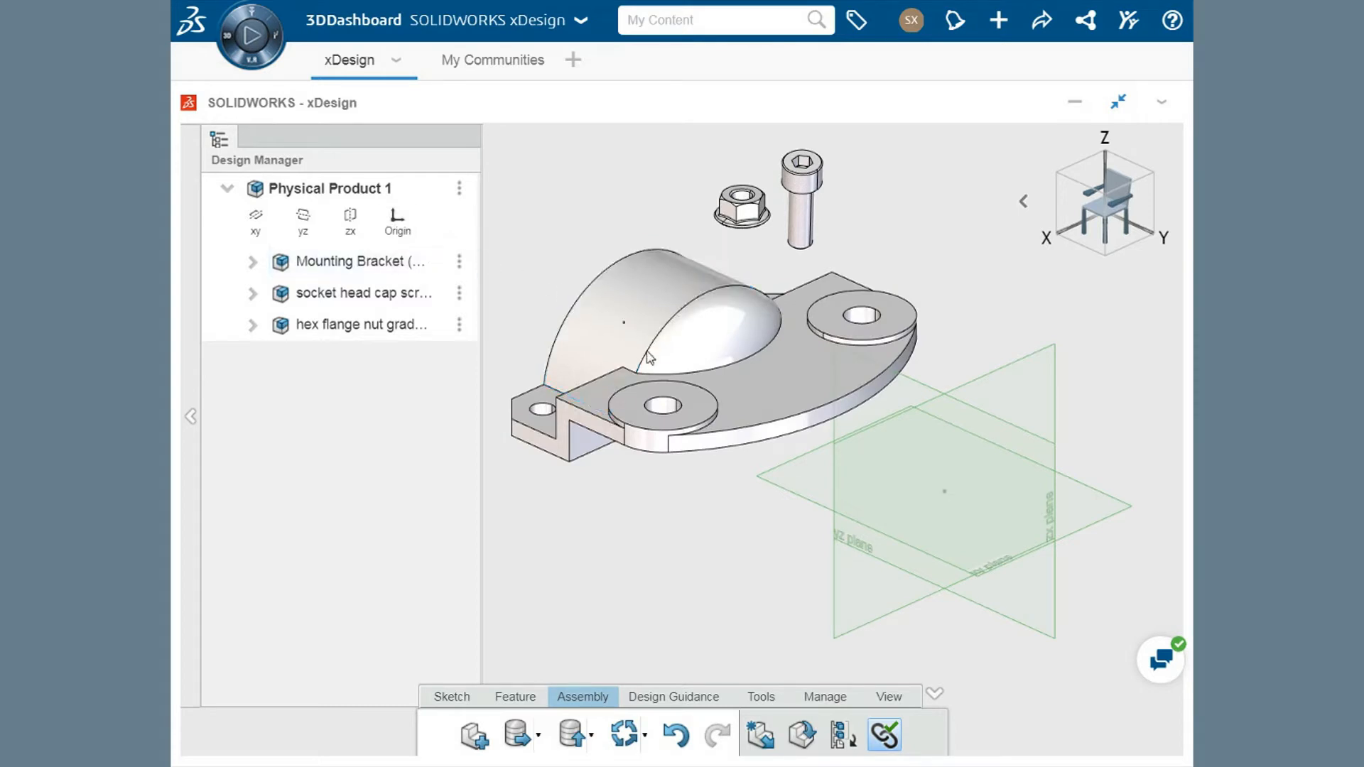
{"action": "left_click_drag", "start_coordinate": [666, 377], "coordinate": [667, 328]}
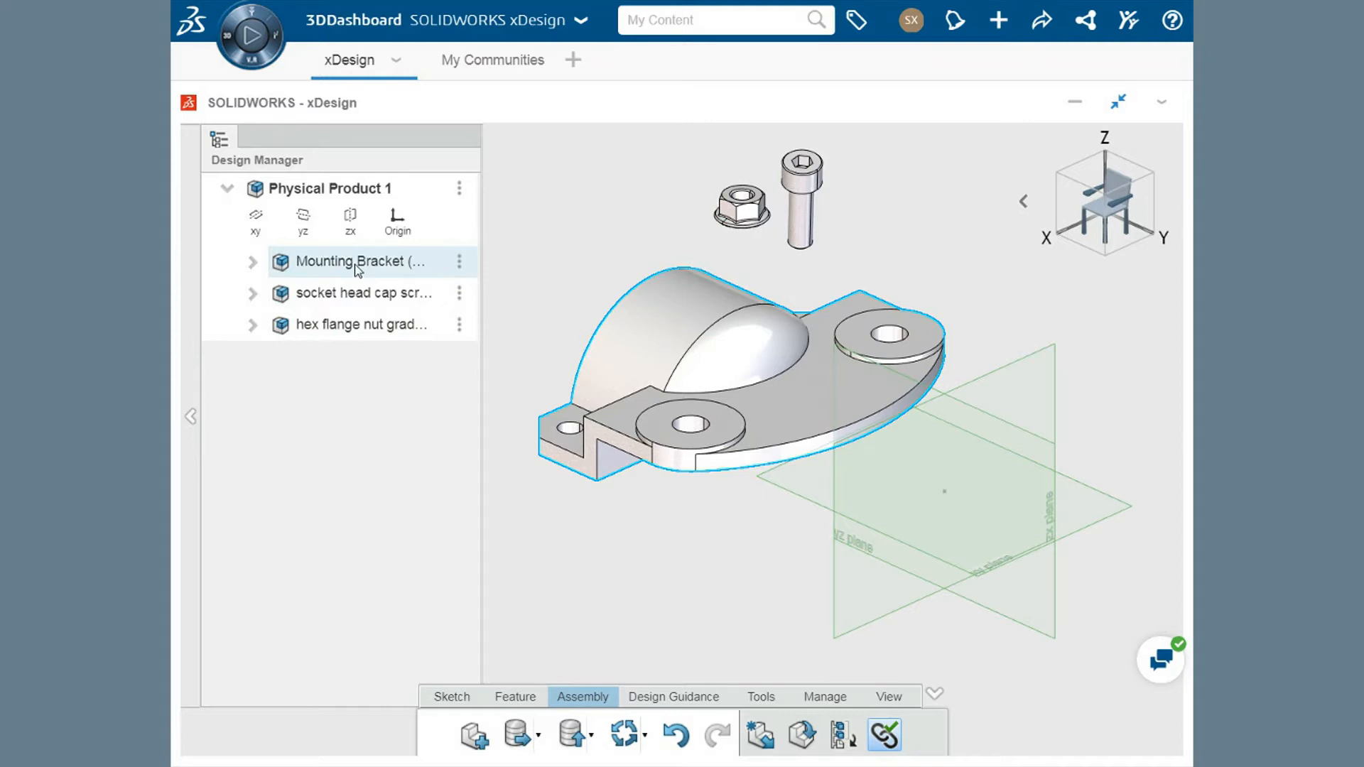
Try adding a second instance of the Mounting Bracket by copying it, and undo the copy
{"action": "mouse_move", "coordinate": [358, 268]}
{"action": "left_mouse_down"}
{"action": "mouse_move", "coordinate": [629, 264]}
{"action": "mouse_move", "coordinate": [361, 262]}
{"action": "left_mouse_up"}
{"action": "left_click_drag", "start_coordinate": [334, 263], "coordinate": [336, 264]}
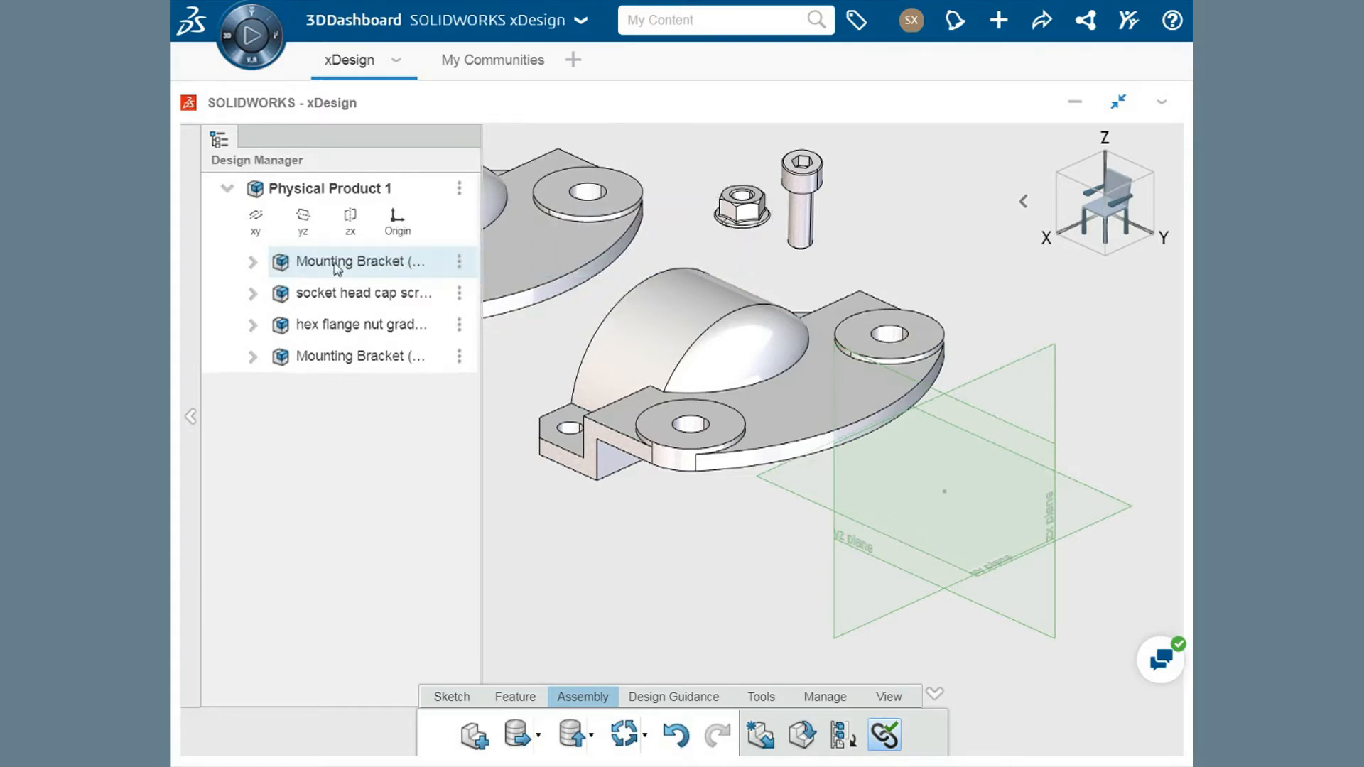
{"action": "left_click", "coordinate": [674, 736]}
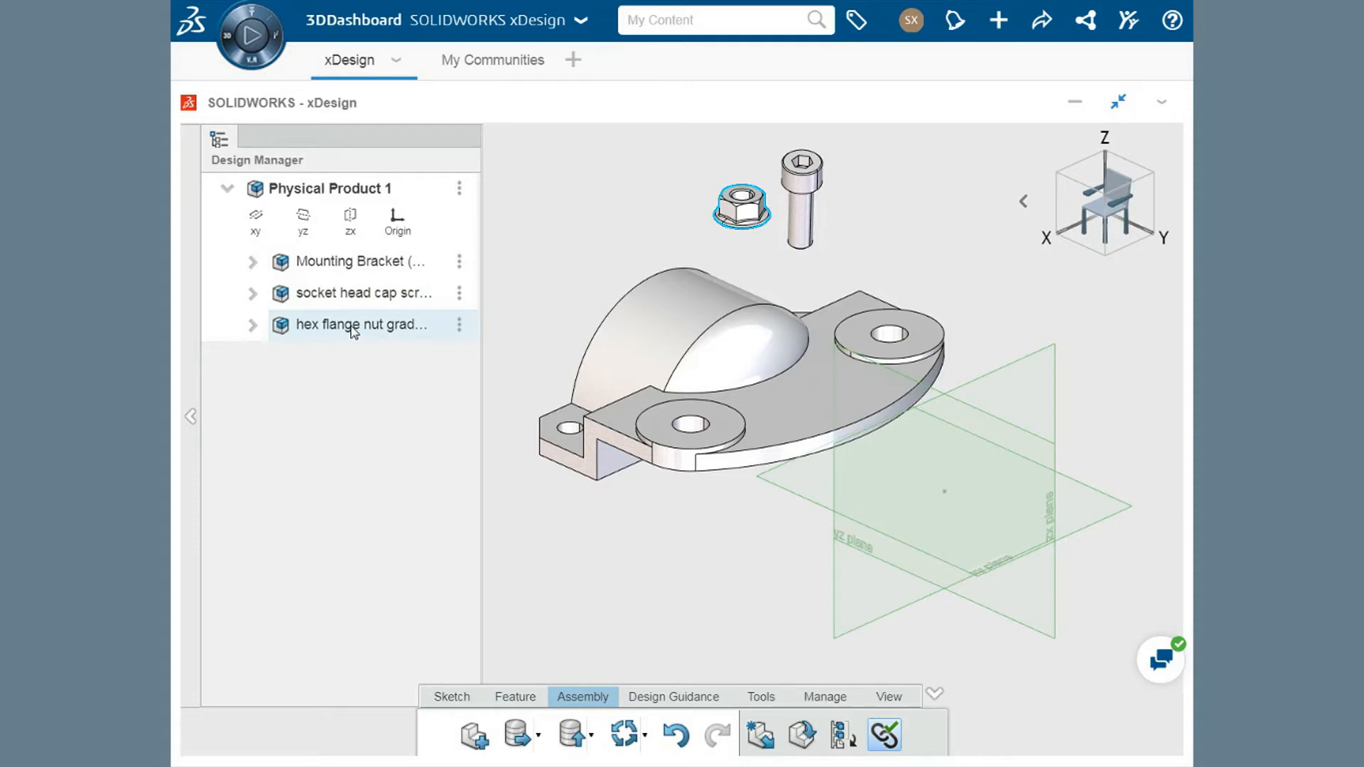
Copy the Mounting Bracket, socket head cap screw and hex flange nut within the assembly to add a second instance of each
{"action": "left_click_drag", "start_coordinate": [348, 264], "coordinate": [991, 597]}
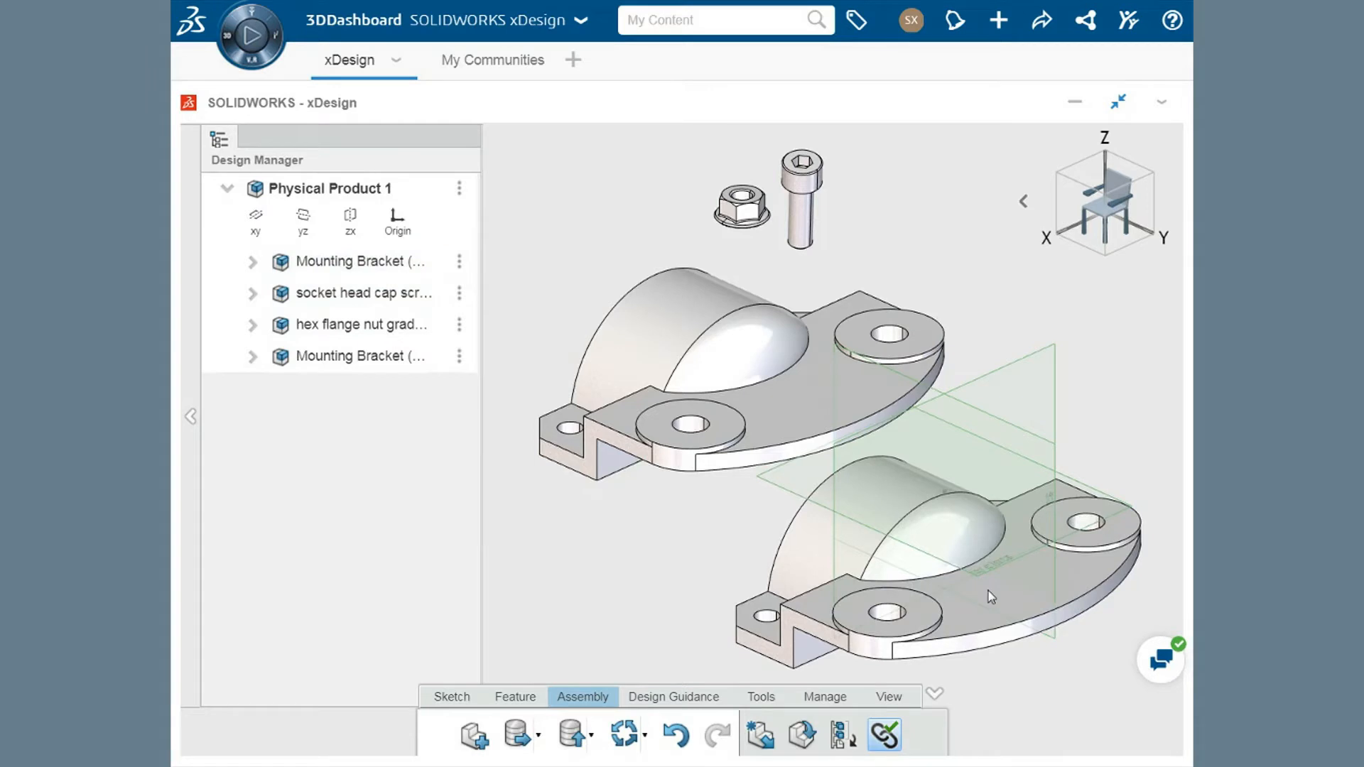
{"action": "left_click_drag", "start_coordinate": [363, 292], "coordinate": [947, 181]}
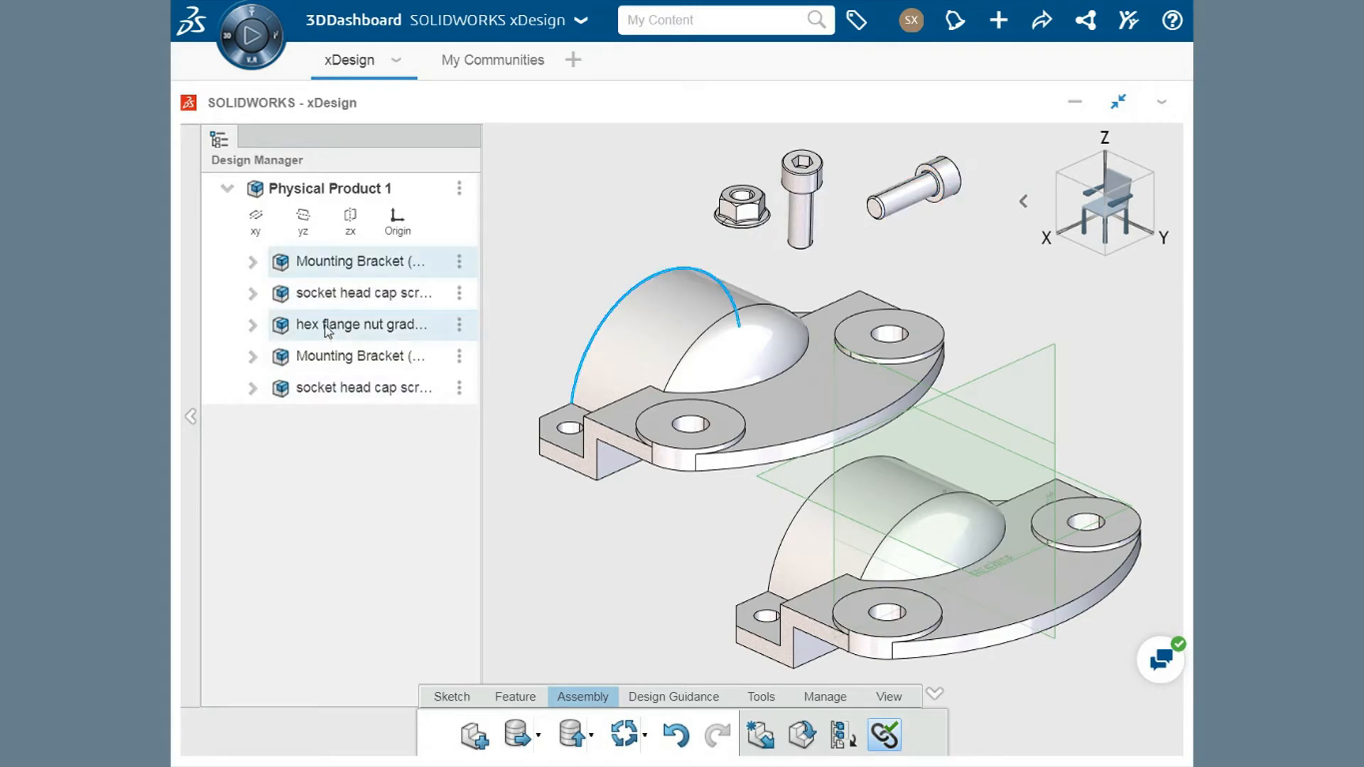
{"action": "left_click_drag", "start_coordinate": [334, 329], "coordinate": [671, 201]}
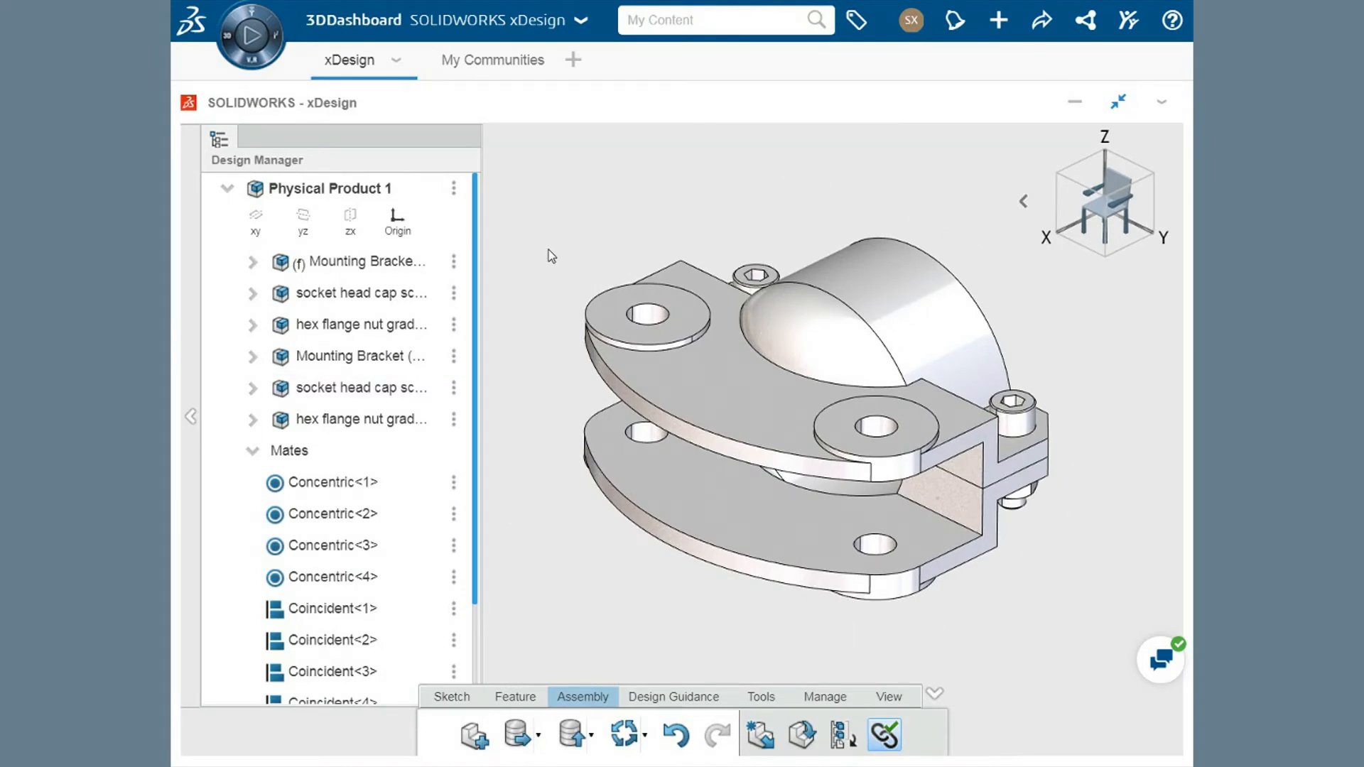
Save the assembly under the name "Mounting Bracket Subassembly" in the Common Space collaborative space
{"action": "left_click", "coordinate": [592, 739]}
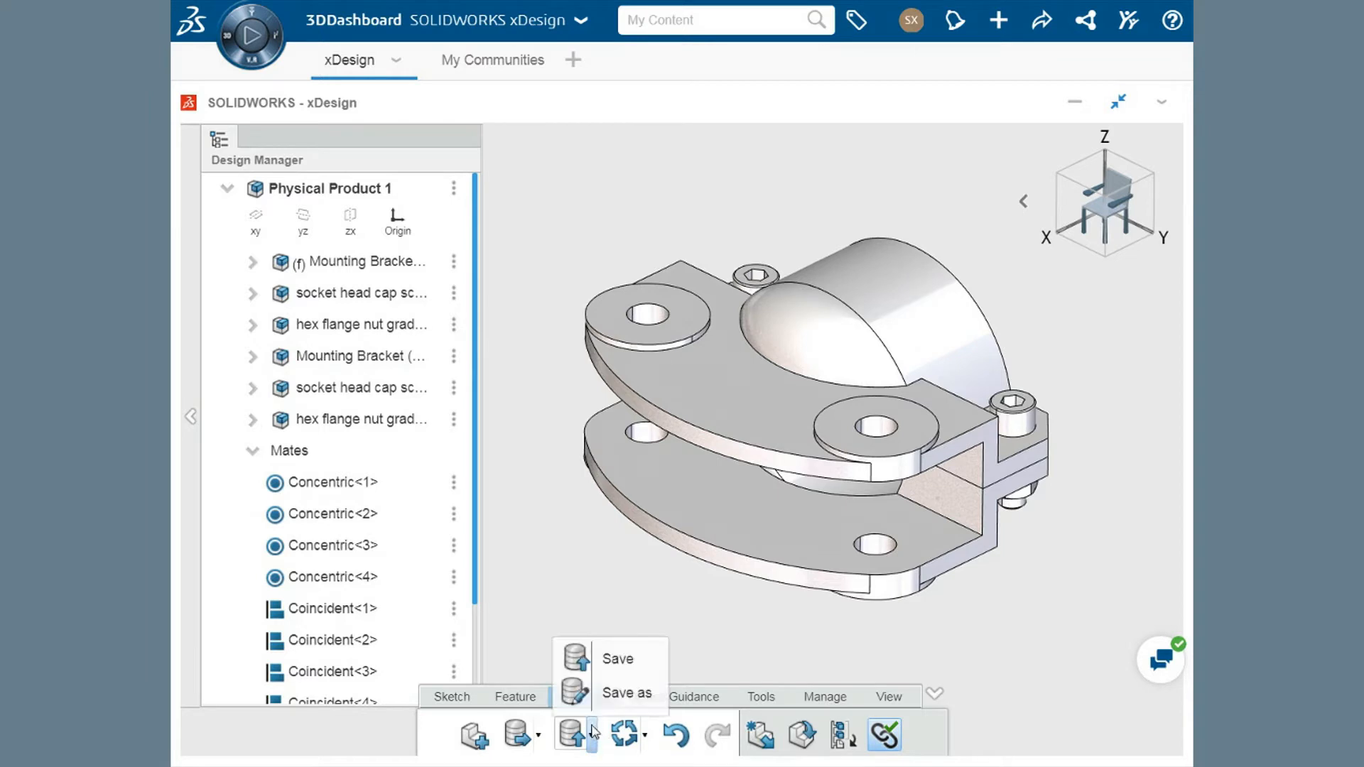
{"action": "left_click", "coordinate": [600, 693]}
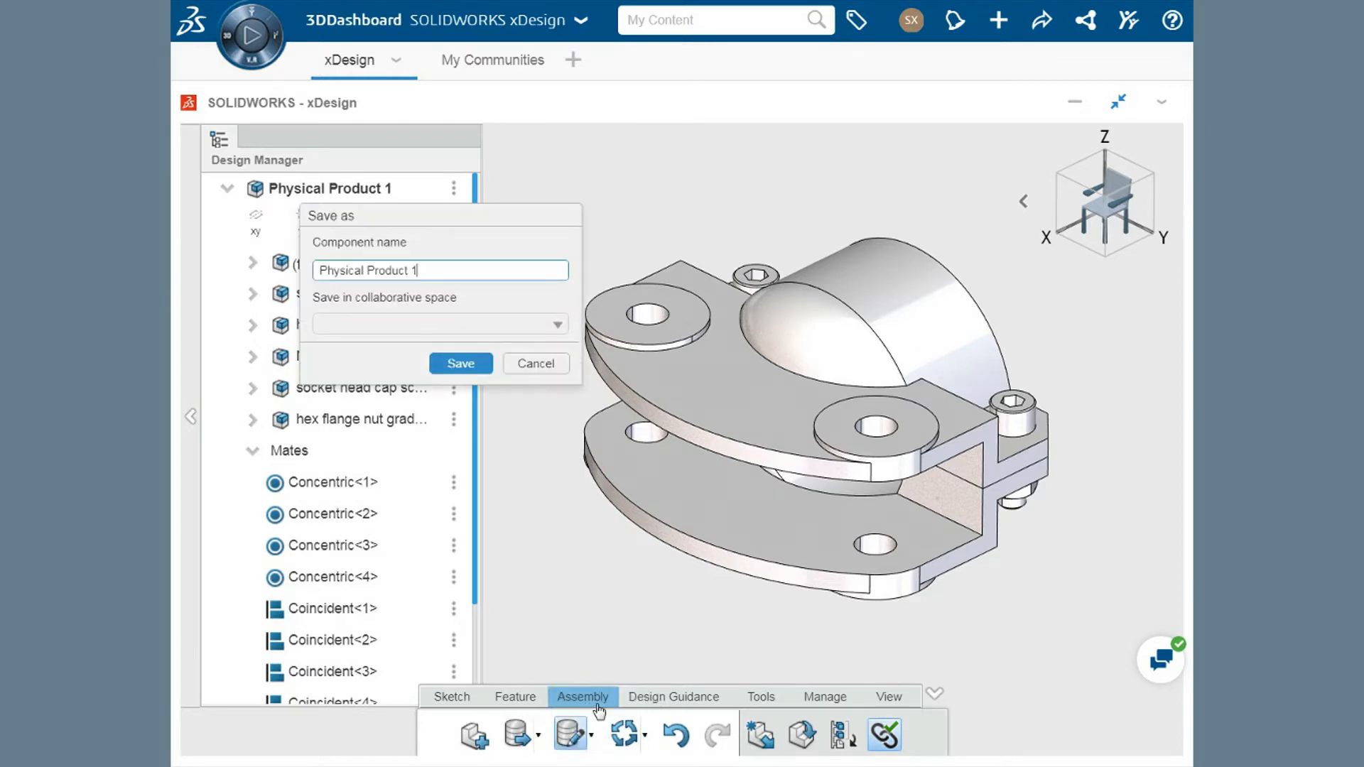
{"action": "left_click_drag", "start_coordinate": [439, 271], "coordinate": [317, 273]}
{"action": "key", "text": "BackSpace"}
{"action": "type", "text": "Mounting"}
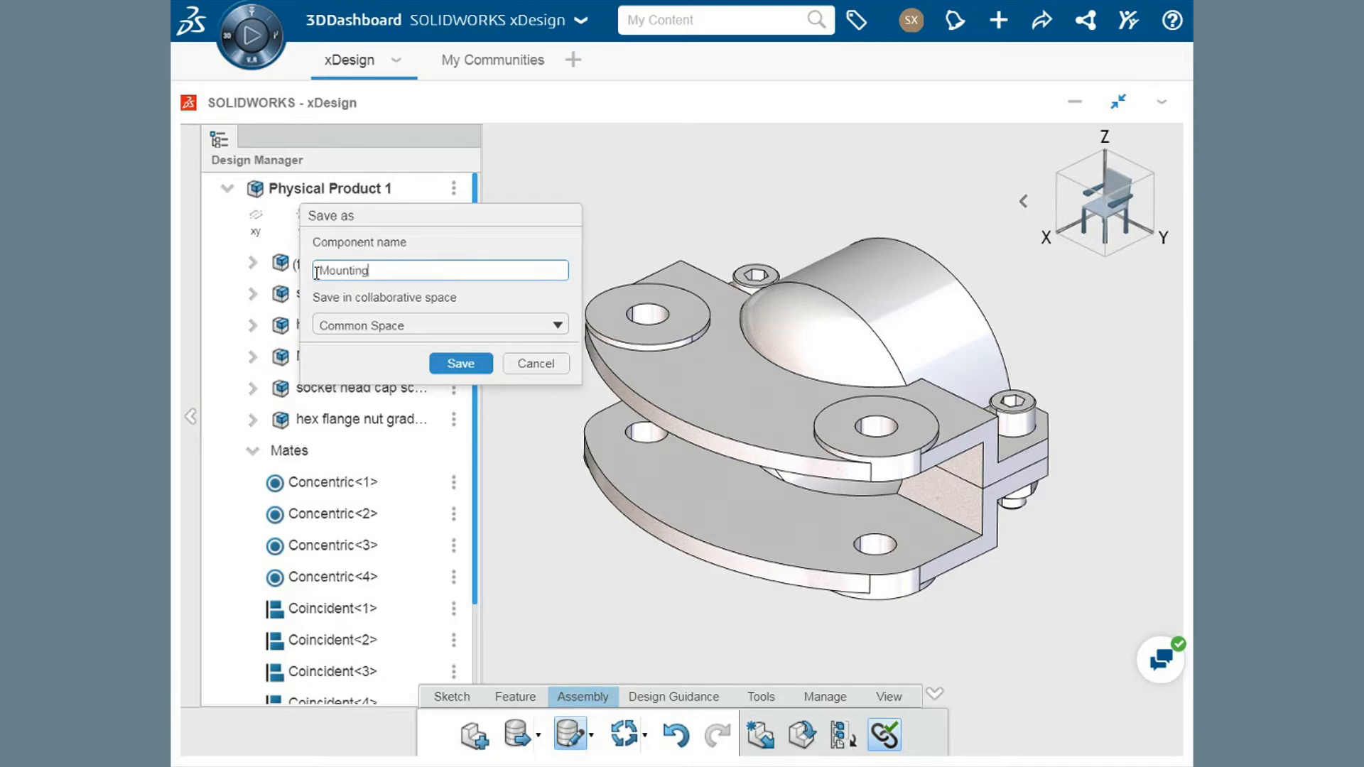
{"action": "type", "text": " Bracket Subassembly"}
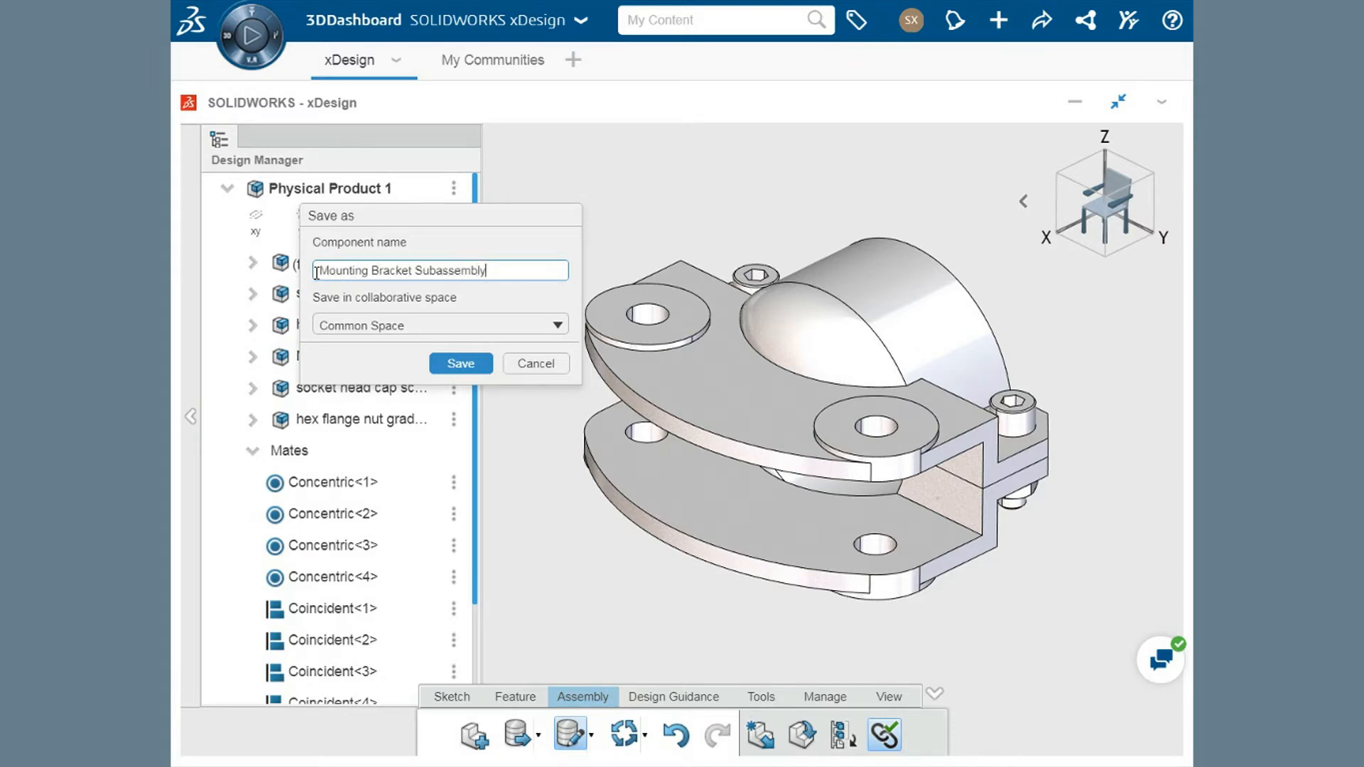
{"action": "left_click", "coordinate": [462, 364]}
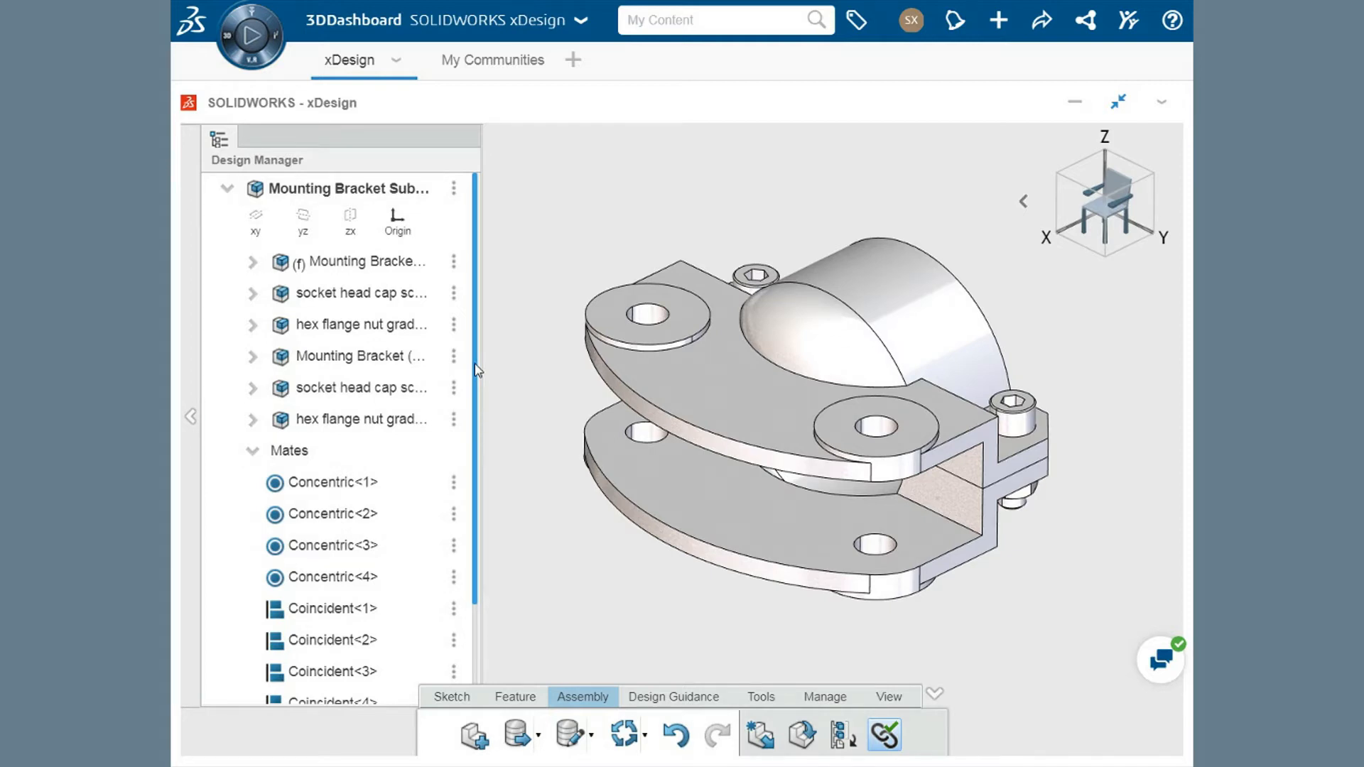
Start a new physical product for the next assembly
{"action": "left_click", "coordinate": [475, 735]}
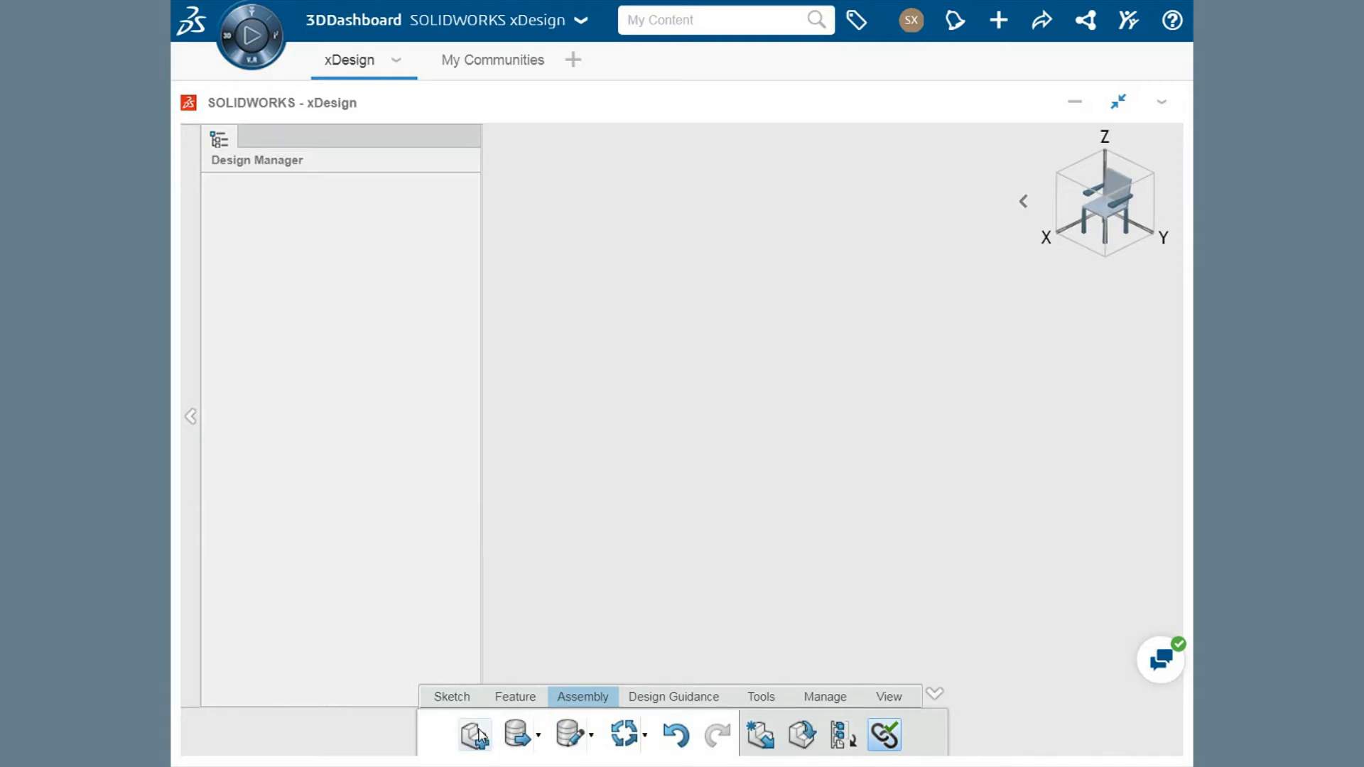
{"action": "left_click", "coordinate": [693, 484]}
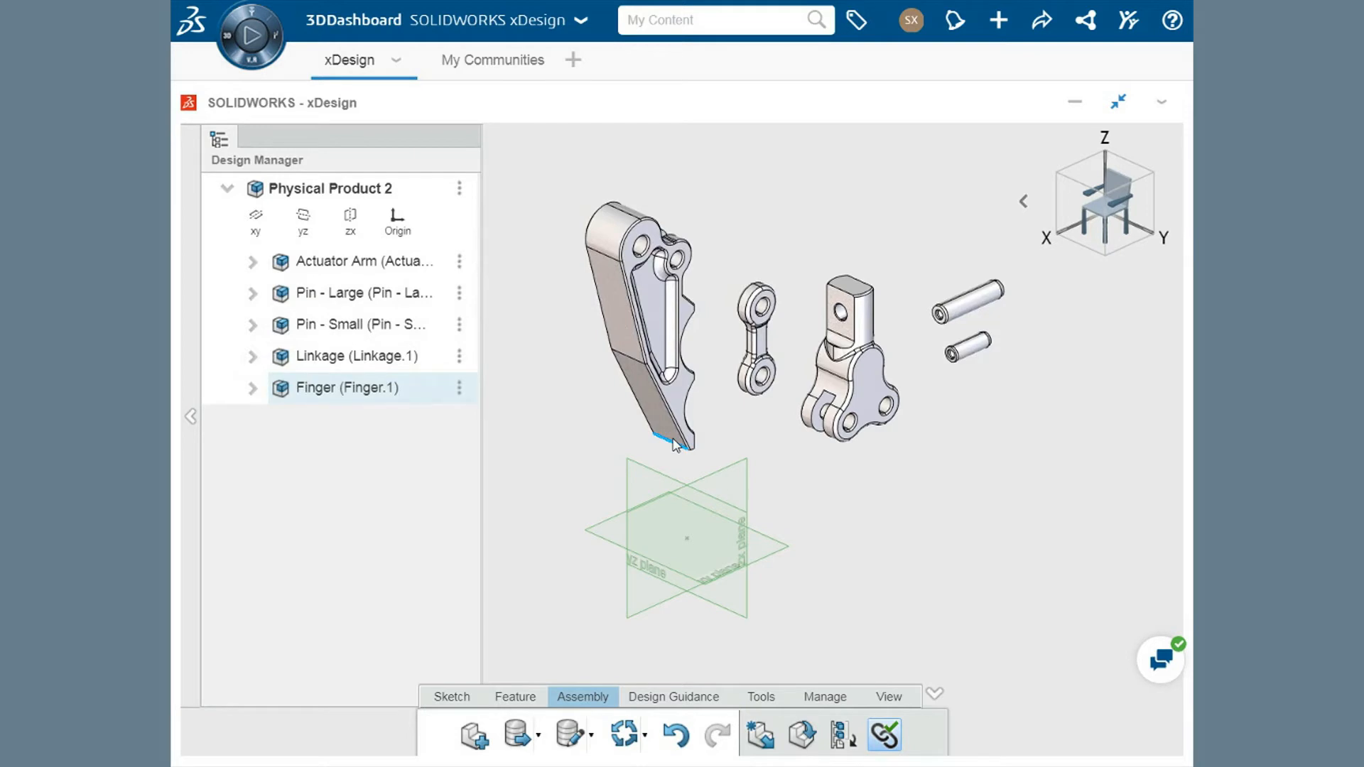
Insert the existing Mounting Bracket Subassembly and move it clear of the other parts, below the two pins
{"action": "left_click", "coordinate": [802, 733]}
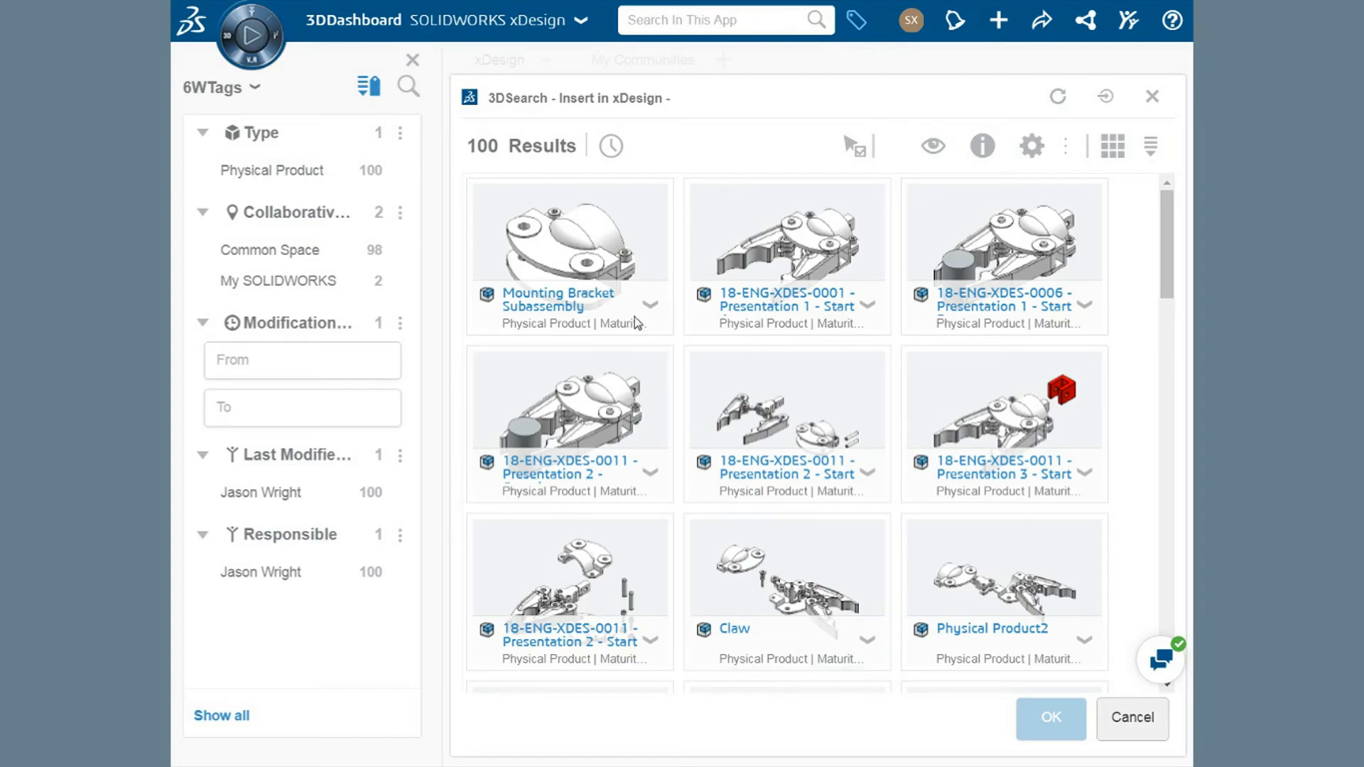
{"action": "left_click", "coordinate": [596, 263]}
{"action": "left_click_drag", "start_coordinate": [596, 262], "coordinate": [923, 543]}
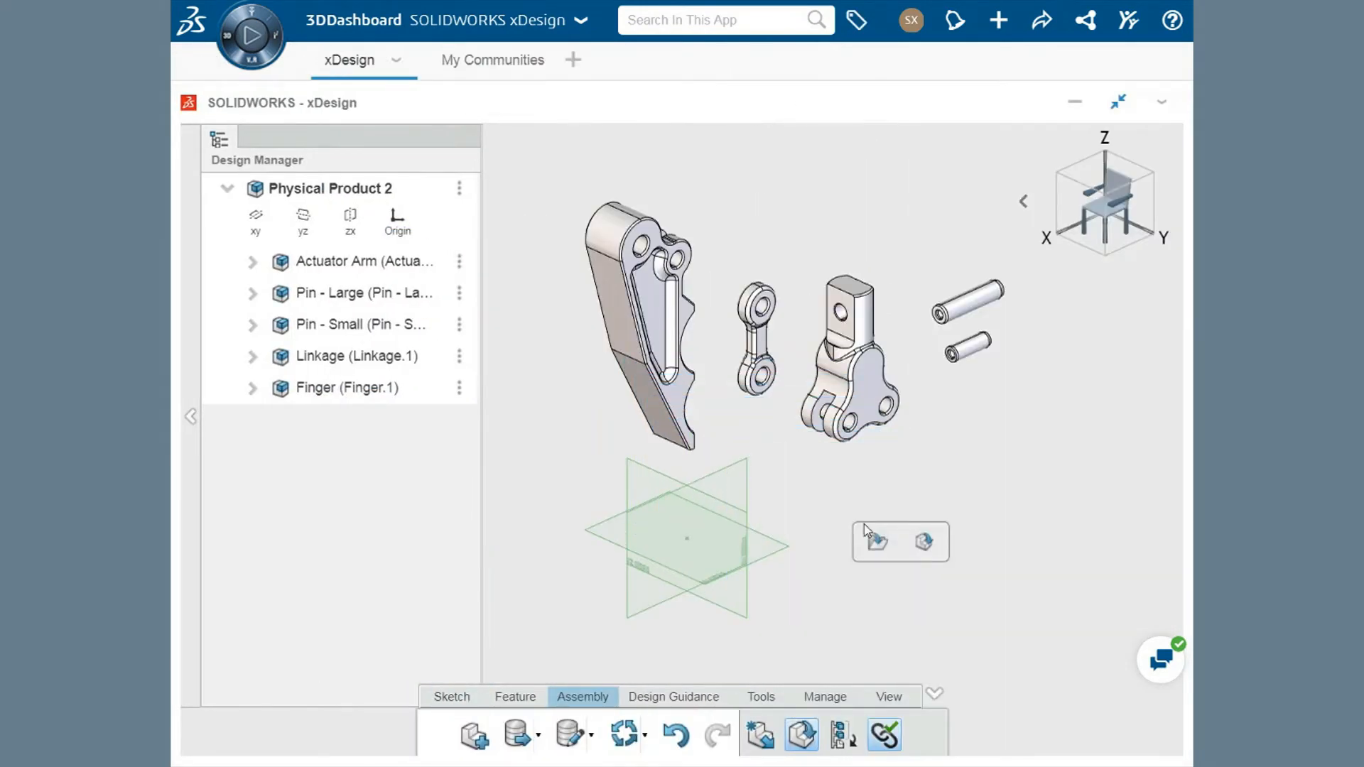
{"action": "left_click", "coordinate": [923, 542]}
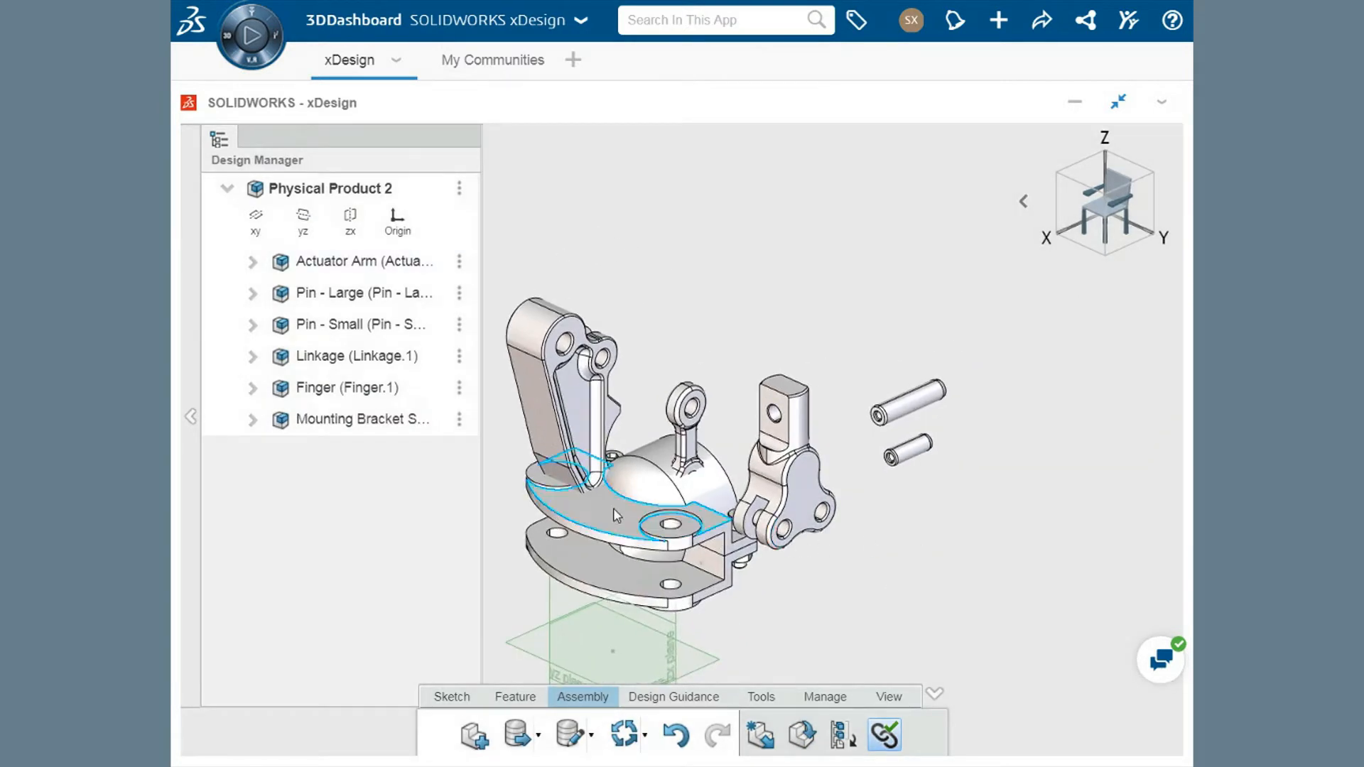
{"action": "left_click_drag", "start_coordinate": [615, 517], "coordinate": [1003, 547]}
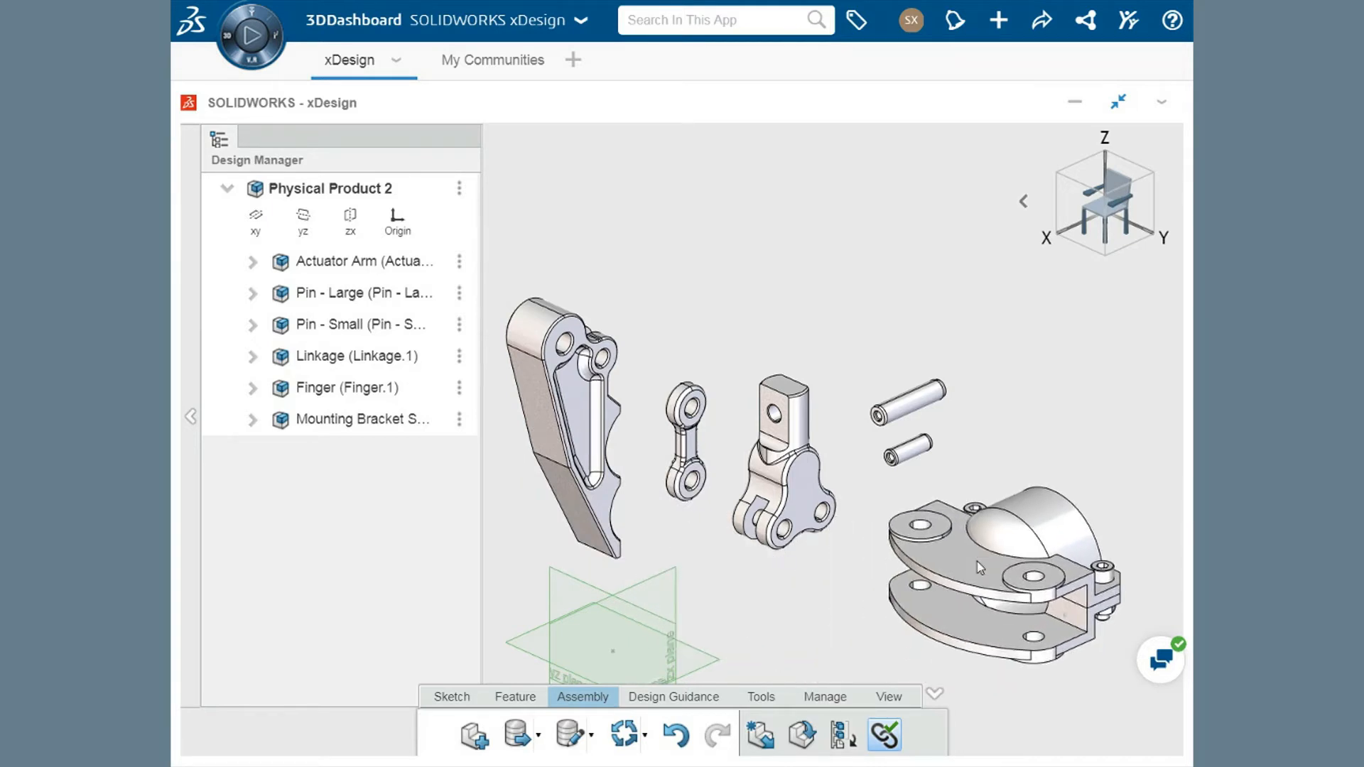
Copy the Finger, Linkage and Pin - Large components, placing each second instance near its original
{"action": "middle_click_drag", "start_coordinate": [818, 606], "coordinate": [831, 536]}
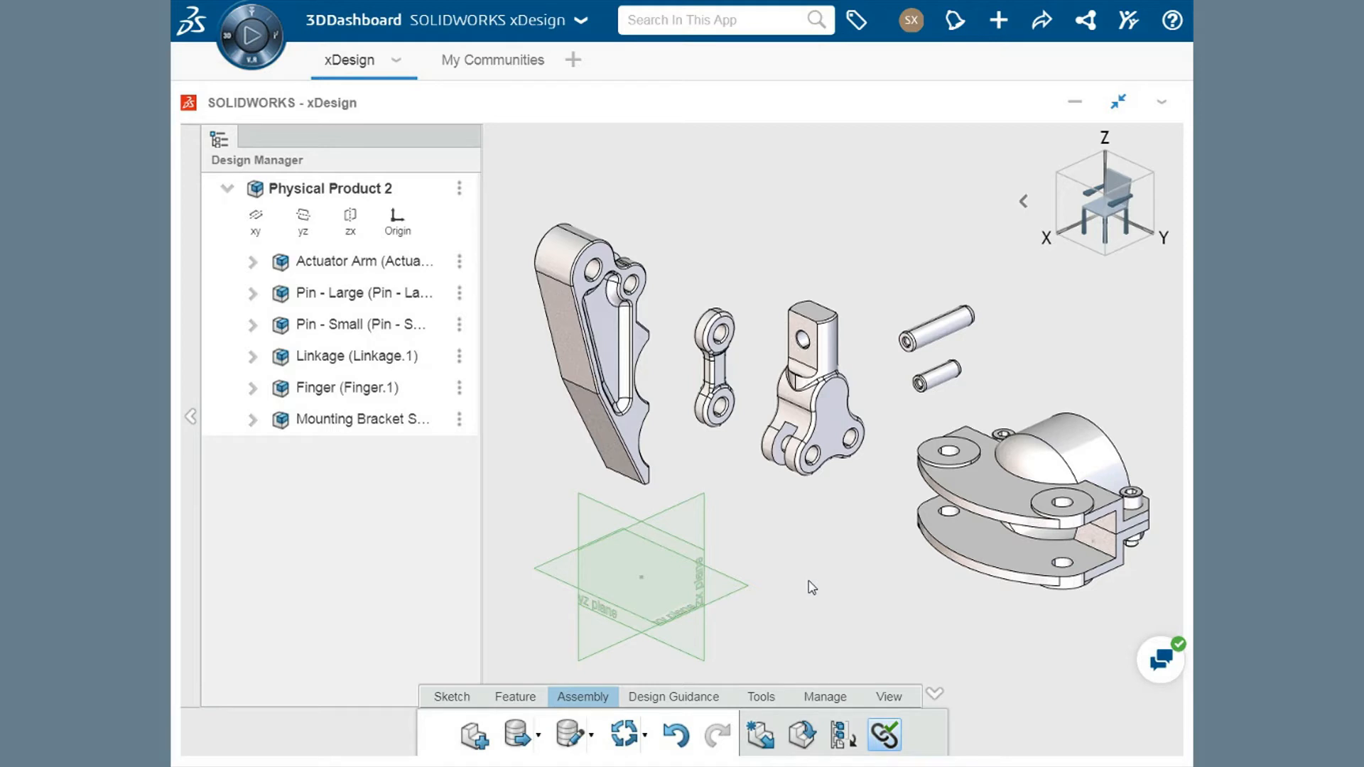
{"action": "left_click_drag", "start_coordinate": [335, 387], "coordinate": [565, 419]}
{"action": "left_click_drag", "start_coordinate": [360, 361], "coordinate": [727, 516]}
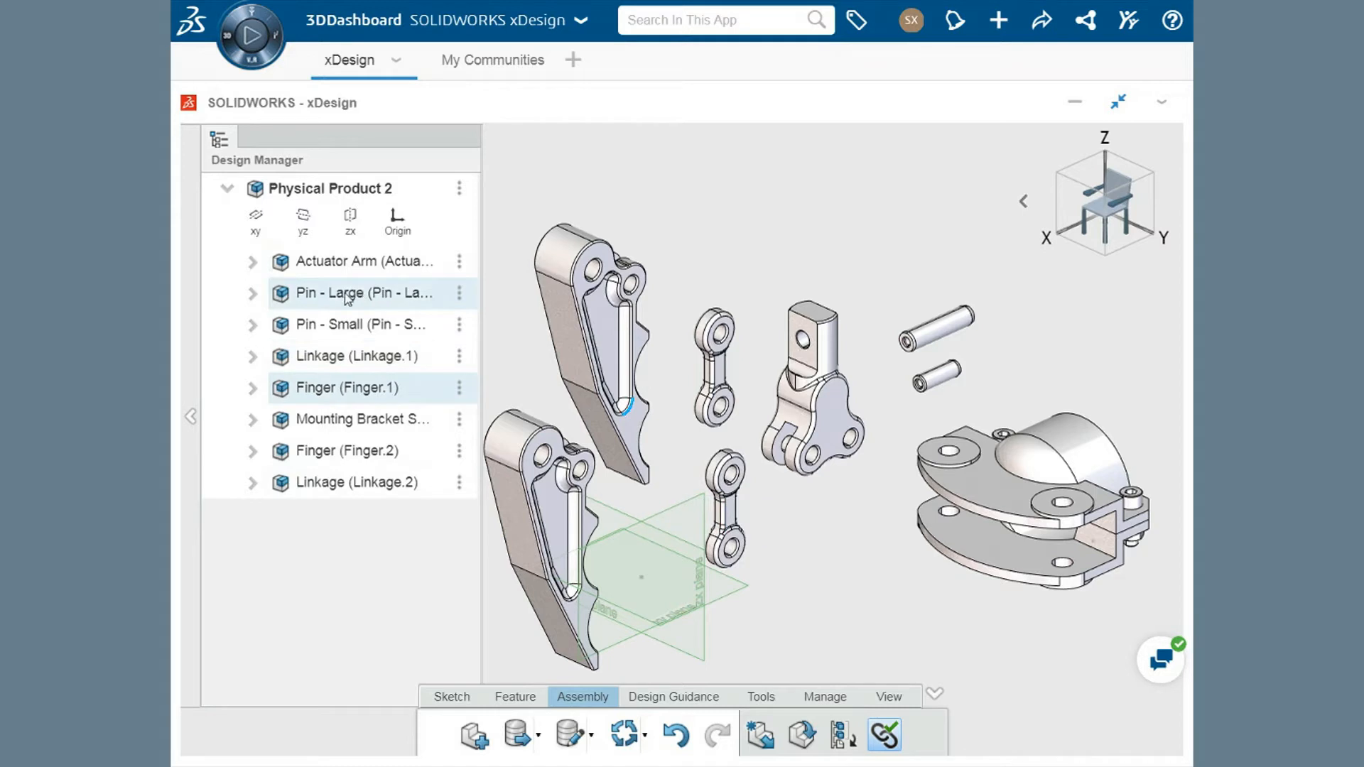
{"action": "left_click_drag", "start_coordinate": [363, 299], "coordinate": [1053, 323]}
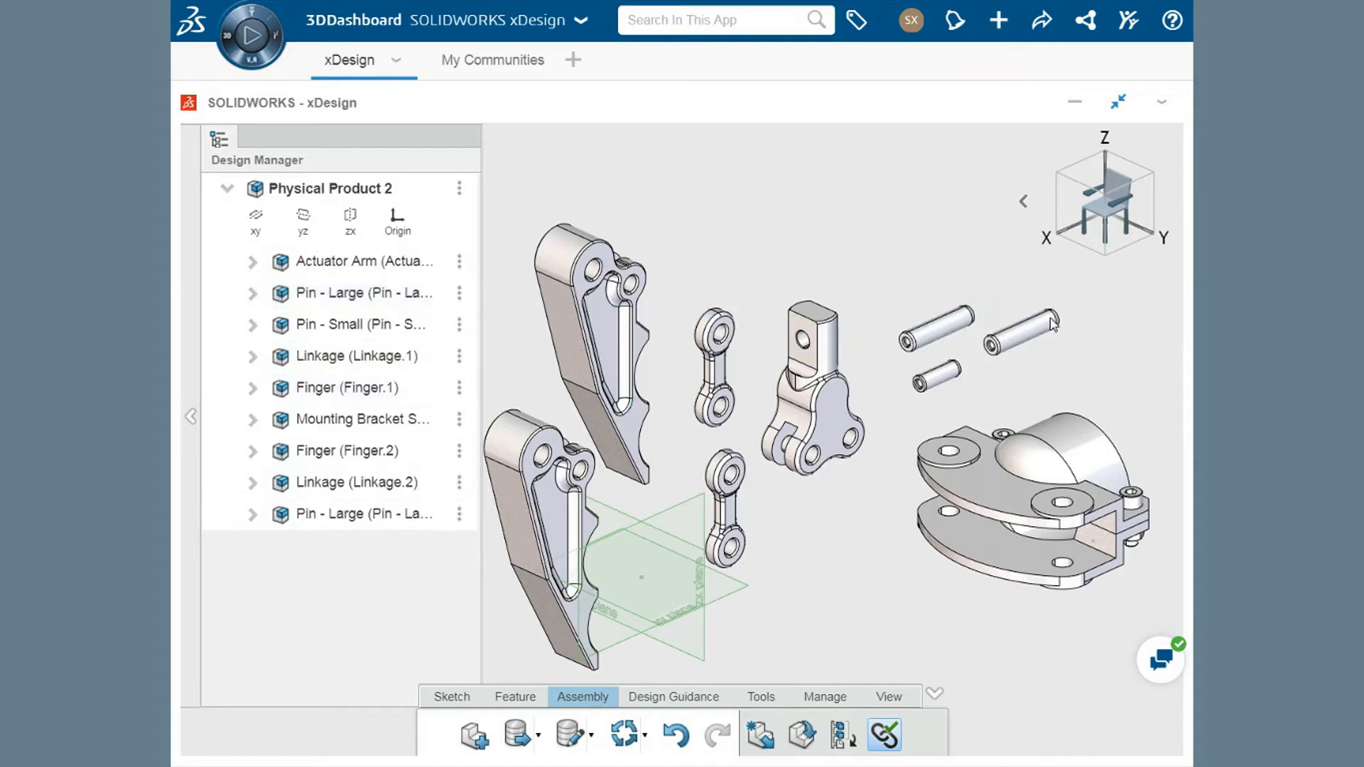
Add three more instances of Pin - Small in a row beside the original small pin
{"action": "left_click_drag", "start_coordinate": [368, 326], "coordinate": [998, 380]}
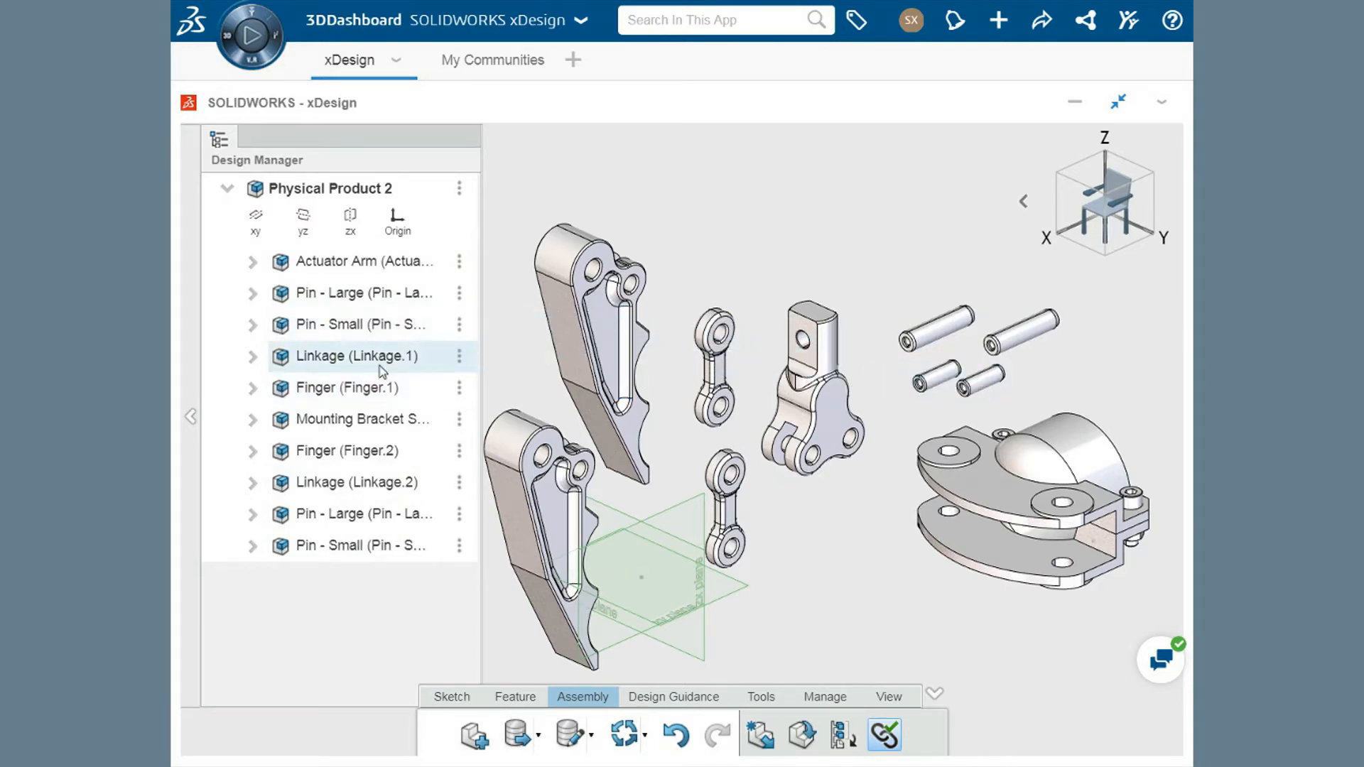
{"action": "left_click_drag", "start_coordinate": [375, 326], "coordinate": [1041, 383]}
{"action": "left_click_drag", "start_coordinate": [375, 326], "coordinate": [1103, 384]}
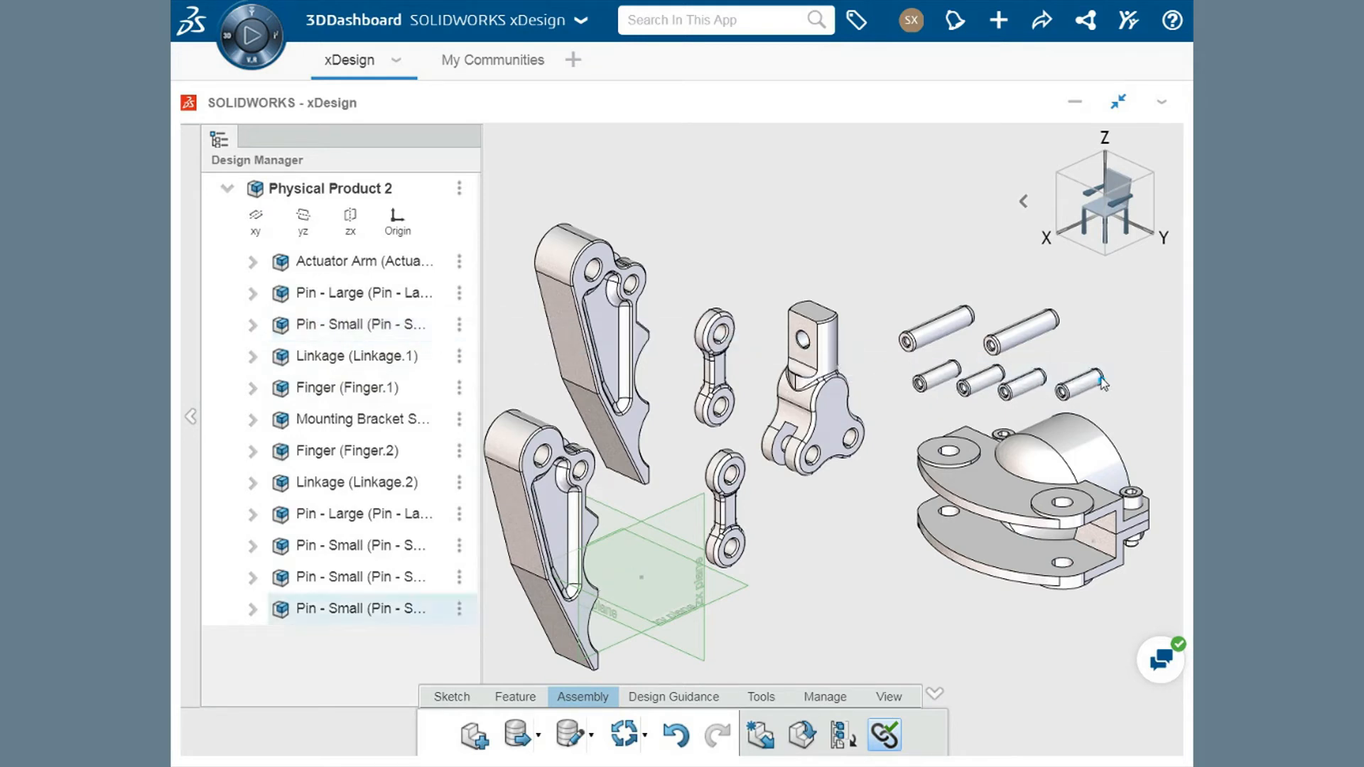
{"action": "scroll", "coordinate": [1101, 378], "scroll_direction": "down", "scroll_amount": 3}
{"action": "middle_click_drag", "start_coordinate": [1089, 382], "coordinate": [1124, 375]}
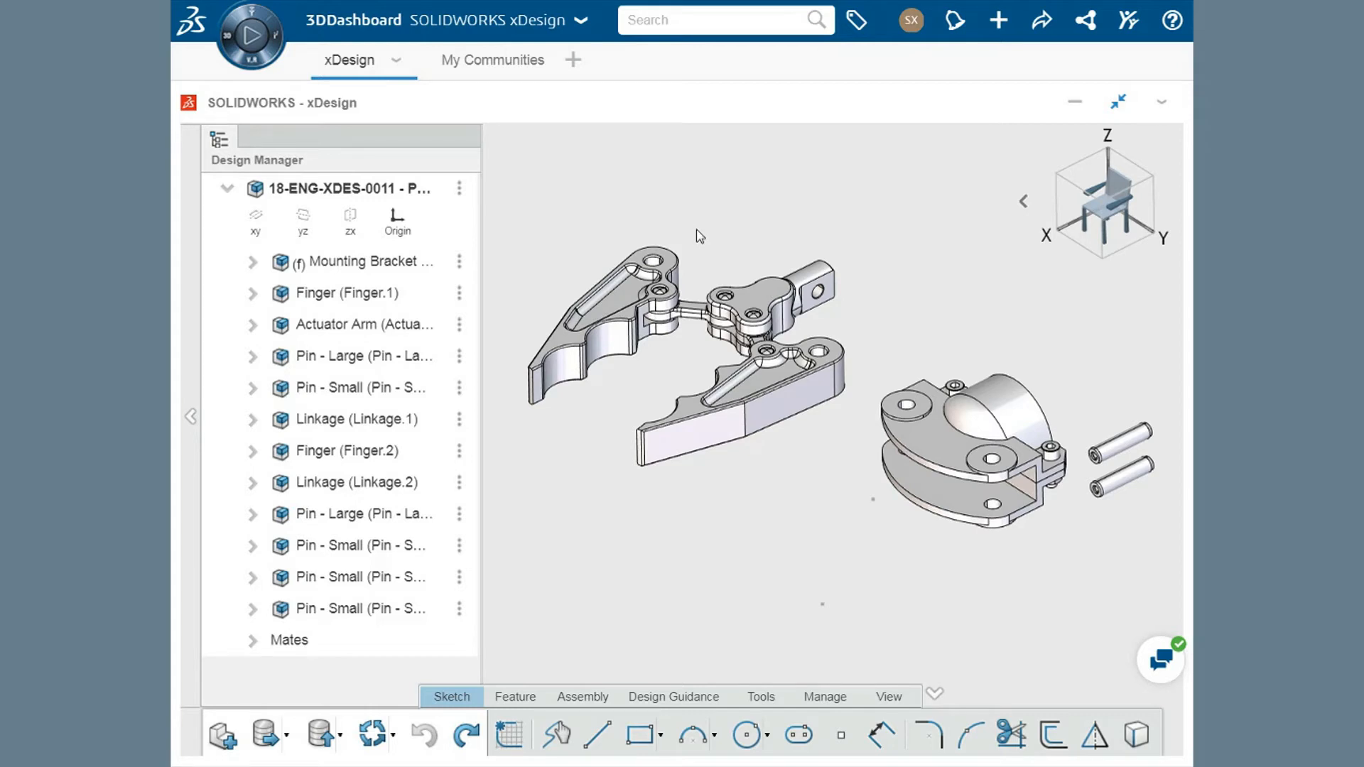
Apply a concentric mate between the mounting bracket's far ear hole, the end hole of Finger.2 and a large pin
{"action": "left_click", "coordinate": [652, 262]}
{"action": "left_click", "coordinate": [839, 339]}
{"action": "scroll", "coordinate": [910, 406], "scroll_direction": "up", "scroll_amount": 5}
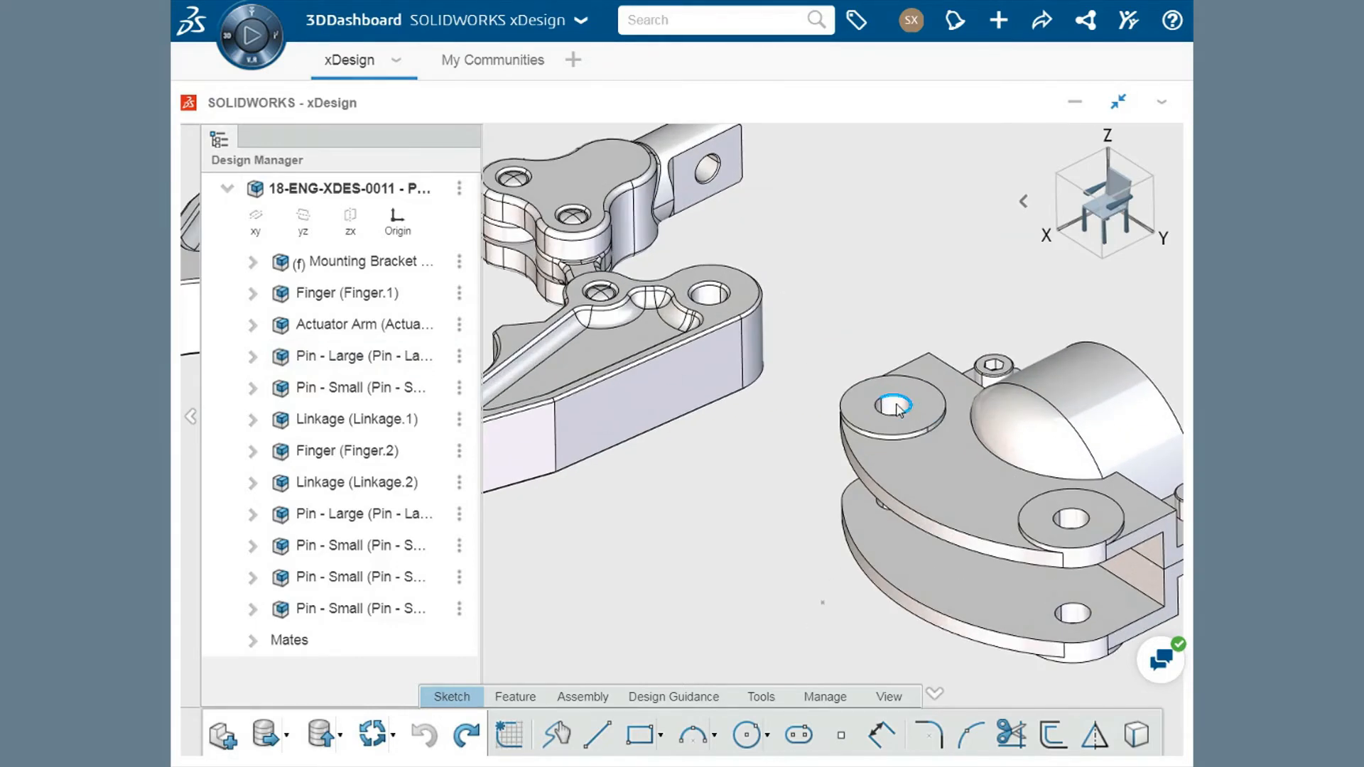
{"action": "left_click", "coordinate": [893, 402]}
{"action": "middle_click_drag", "start_coordinate": [818, 300], "coordinate": [984, 377], "text": "ctrl"}
{"action": "left_click", "coordinate": [657, 241]}
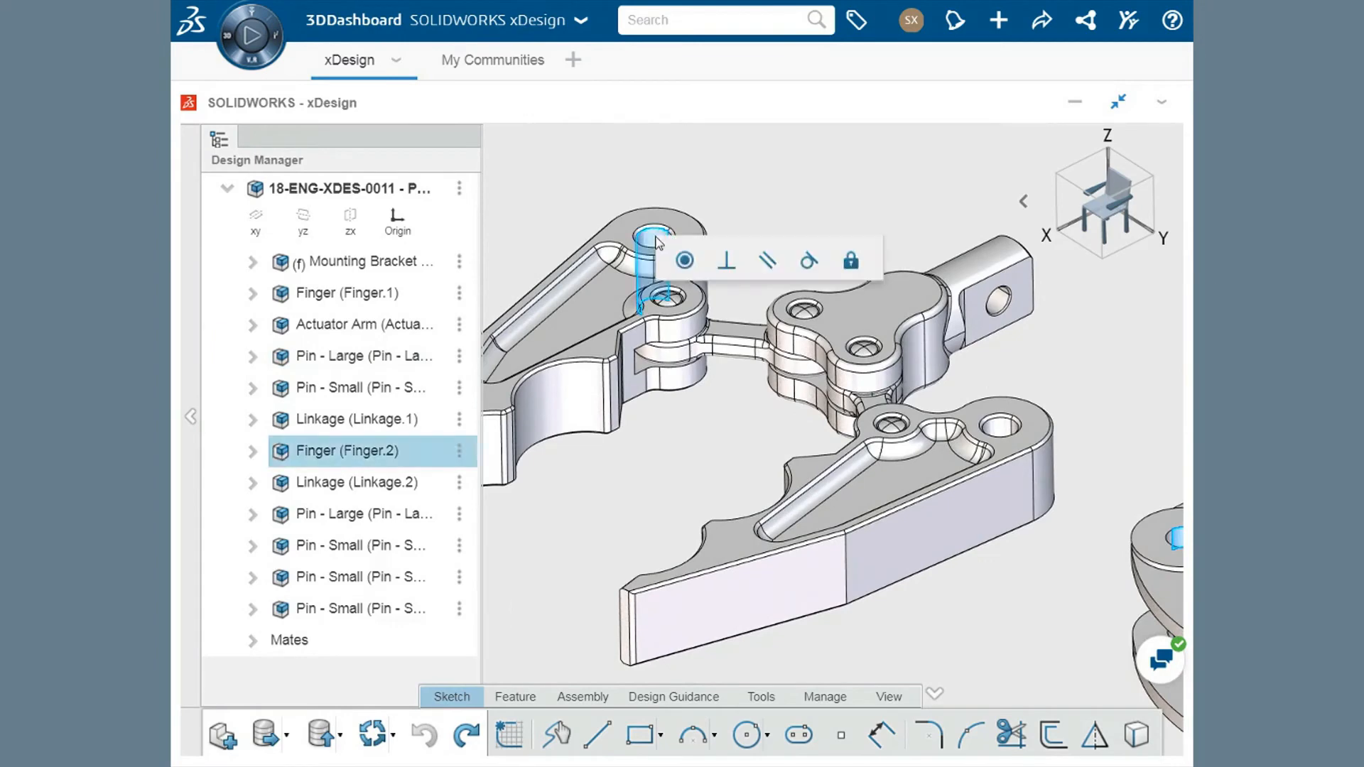
{"action": "middle_click_drag", "start_coordinate": [1092, 388], "coordinate": [505, 317], "text": "ctrl"}
{"action": "middle_click_drag", "start_coordinate": [1048, 415], "coordinate": [899, 351], "text": "ctrl"}
{"action": "left_click", "coordinate": [1006, 484]}
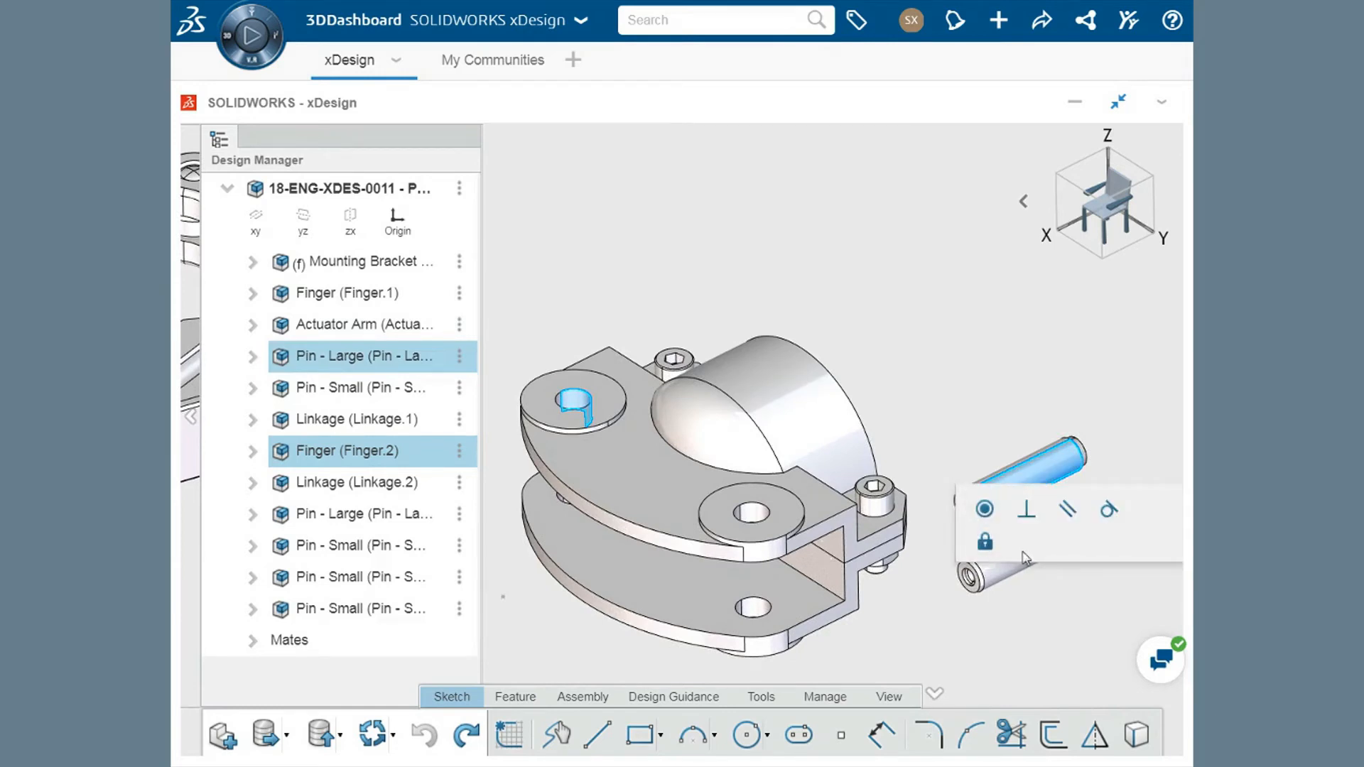
{"action": "left_click", "coordinate": [982, 516]}
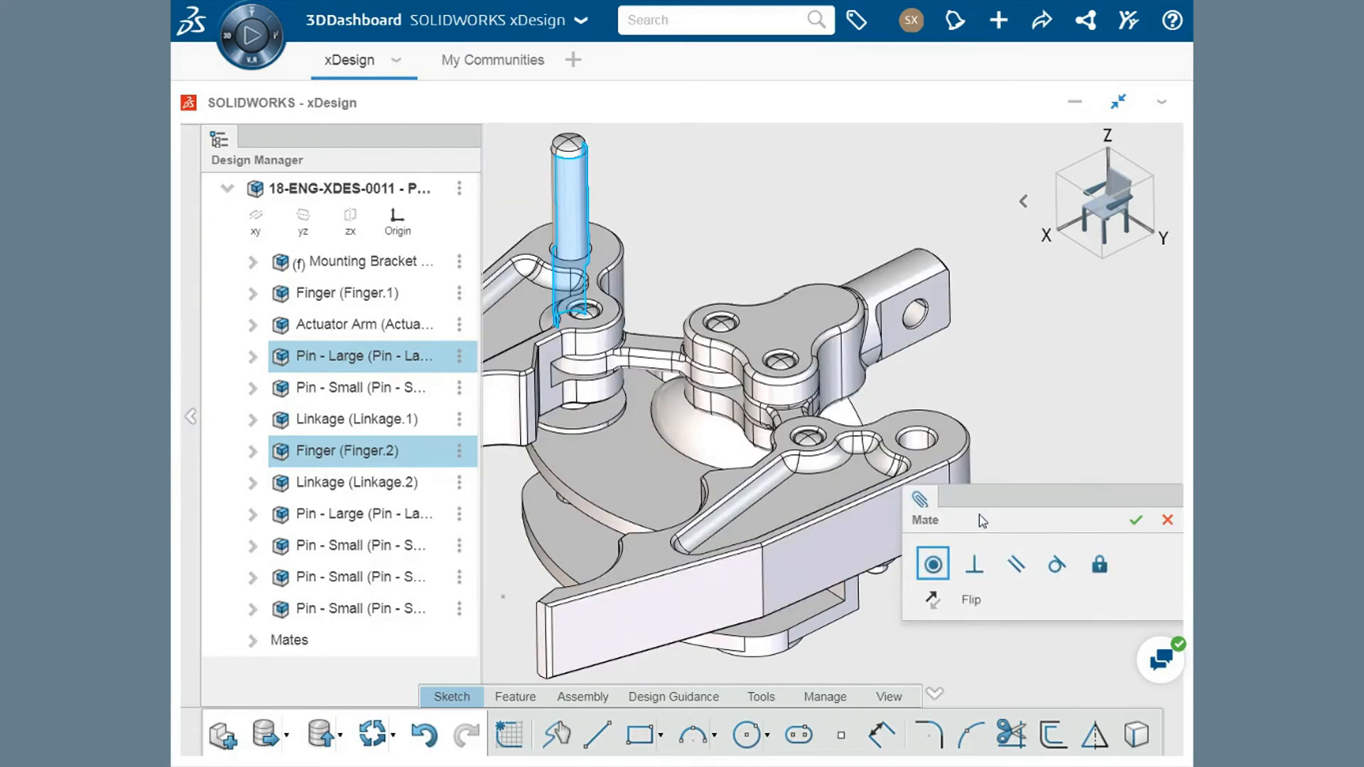
{"action": "left_click", "coordinate": [1135, 521]}
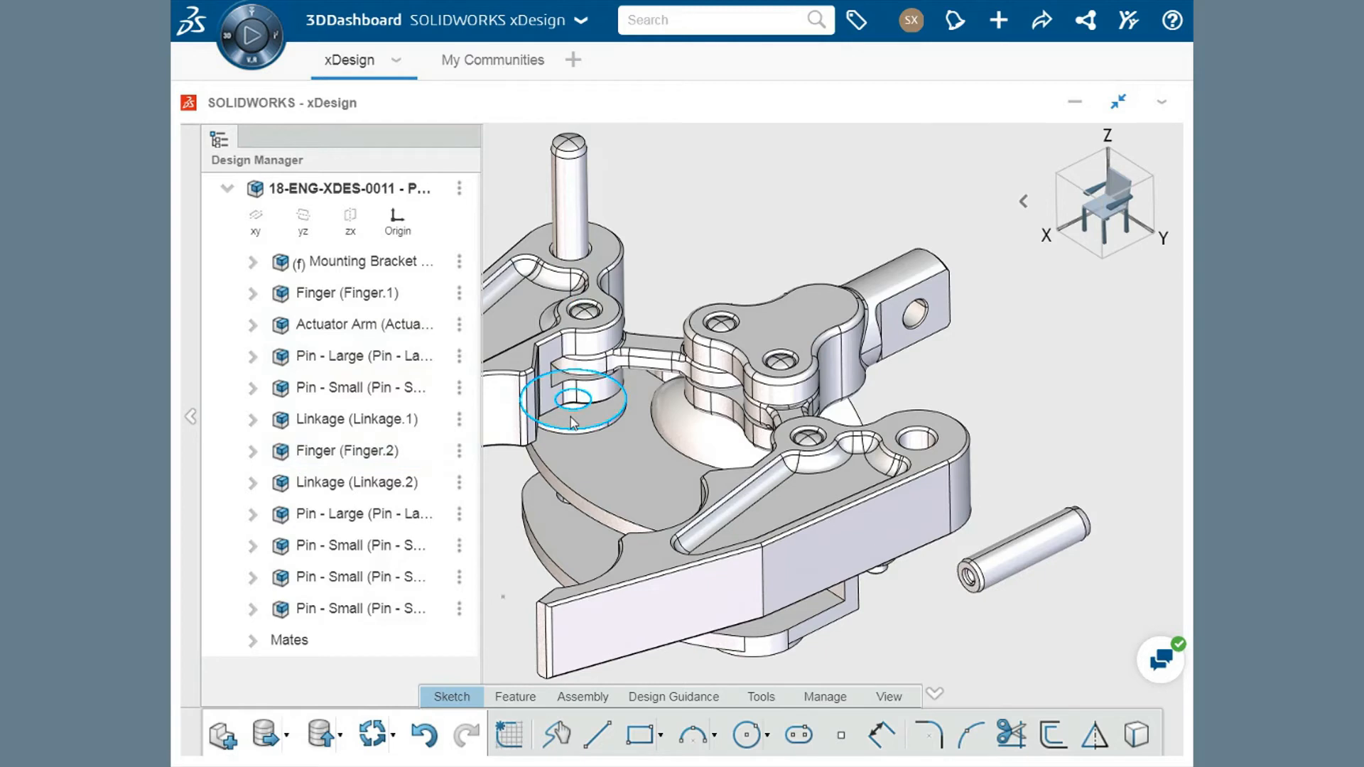
Apply a concentric mate between the end hole of Finger.1, the remaining large pin and the bracket's other ear hole
{"action": "left_click", "coordinate": [922, 447]}
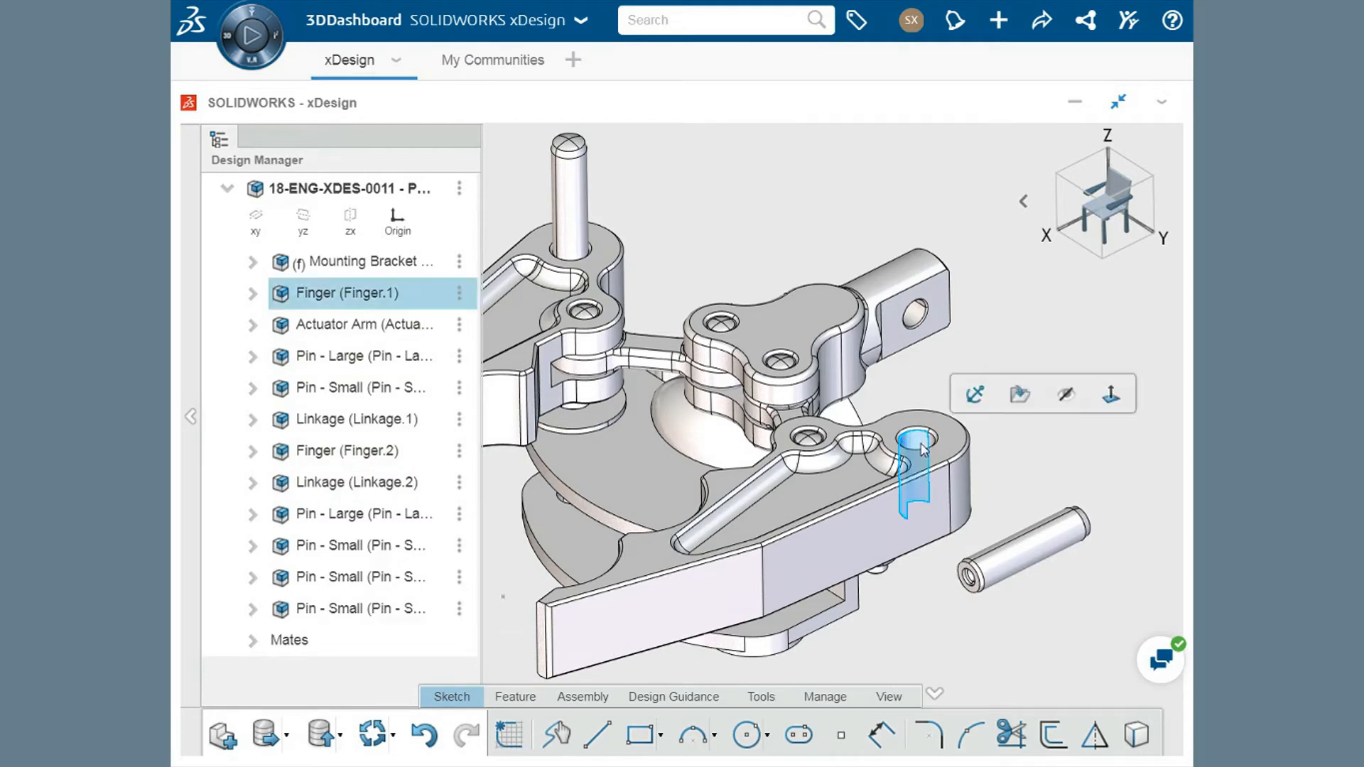
{"action": "left_click", "coordinate": [1016, 561]}
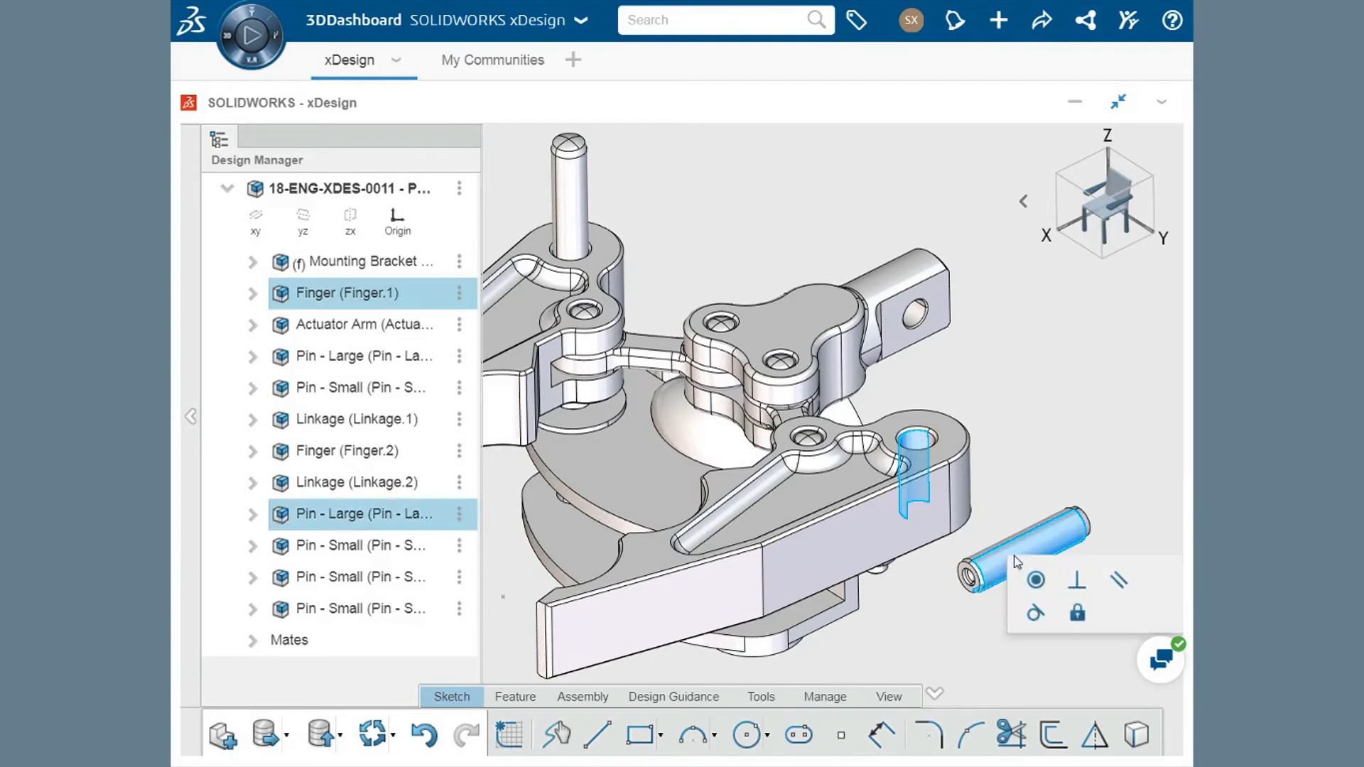
{"action": "middle_click_drag", "start_coordinate": [932, 420], "coordinate": [943, 472]}
{"action": "left_click", "coordinate": [752, 477]}
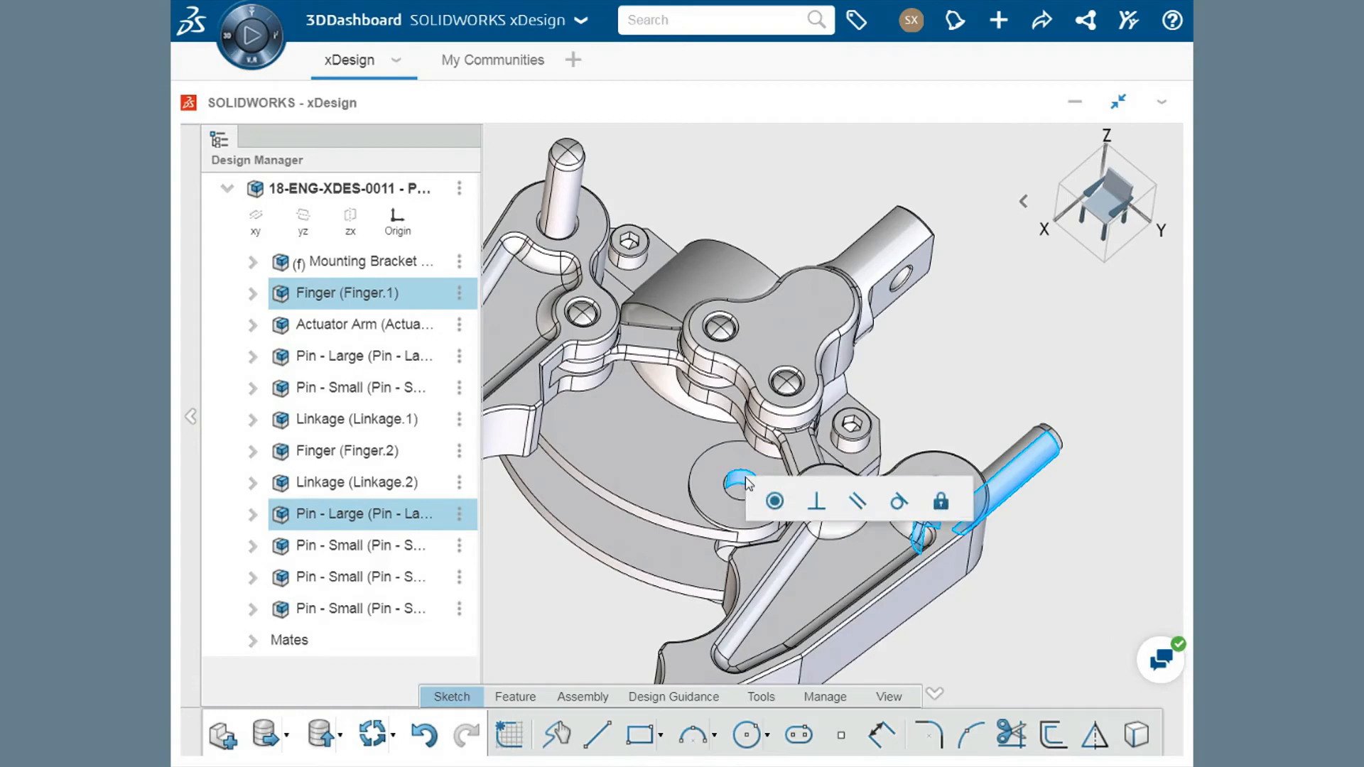
{"action": "left_click", "coordinate": [775, 502]}
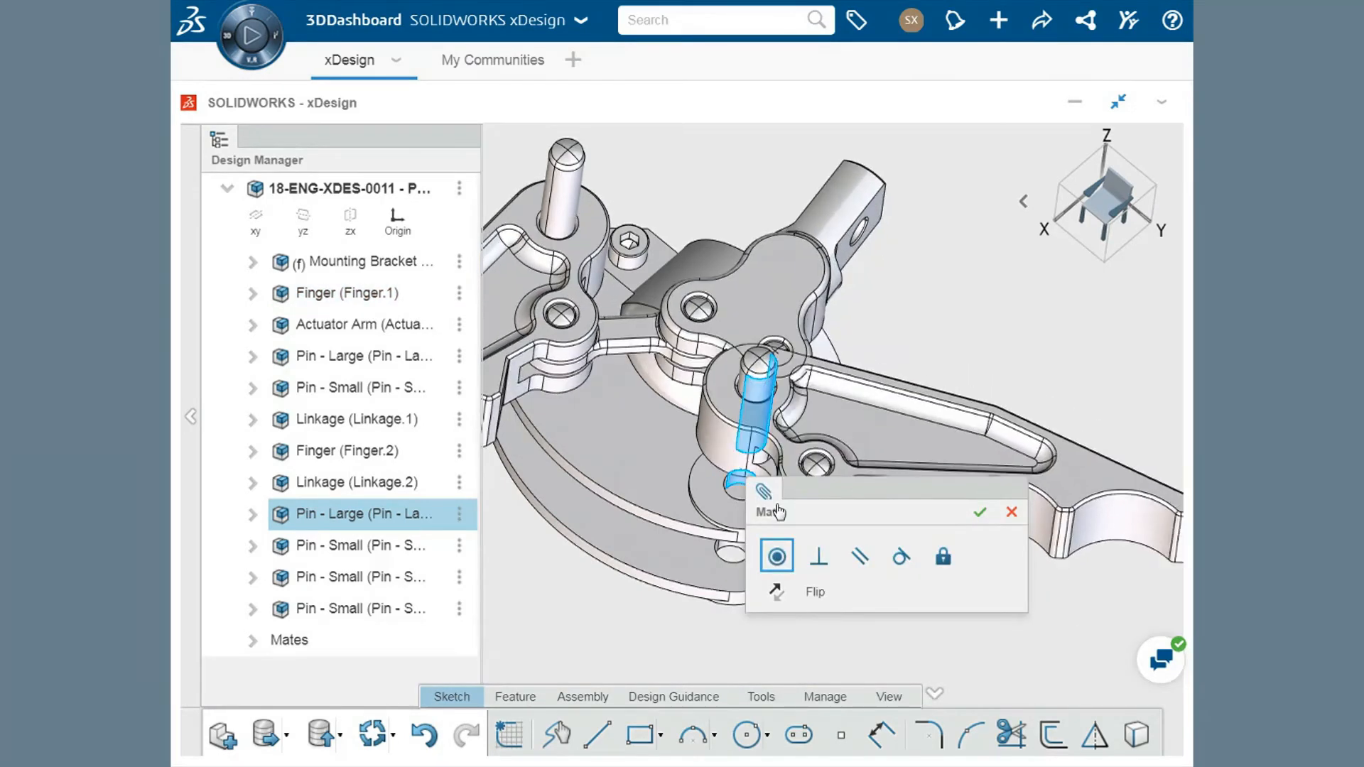
{"action": "left_click", "coordinate": [980, 511]}
Expand the assembly's mates and review the concentric mates at the end of the list
{"action": "scroll", "coordinate": [871, 575], "scroll_direction": "up", "scroll_amount": 3}
{"action": "middle_click_drag", "start_coordinate": [871, 576], "coordinate": [948, 519]}
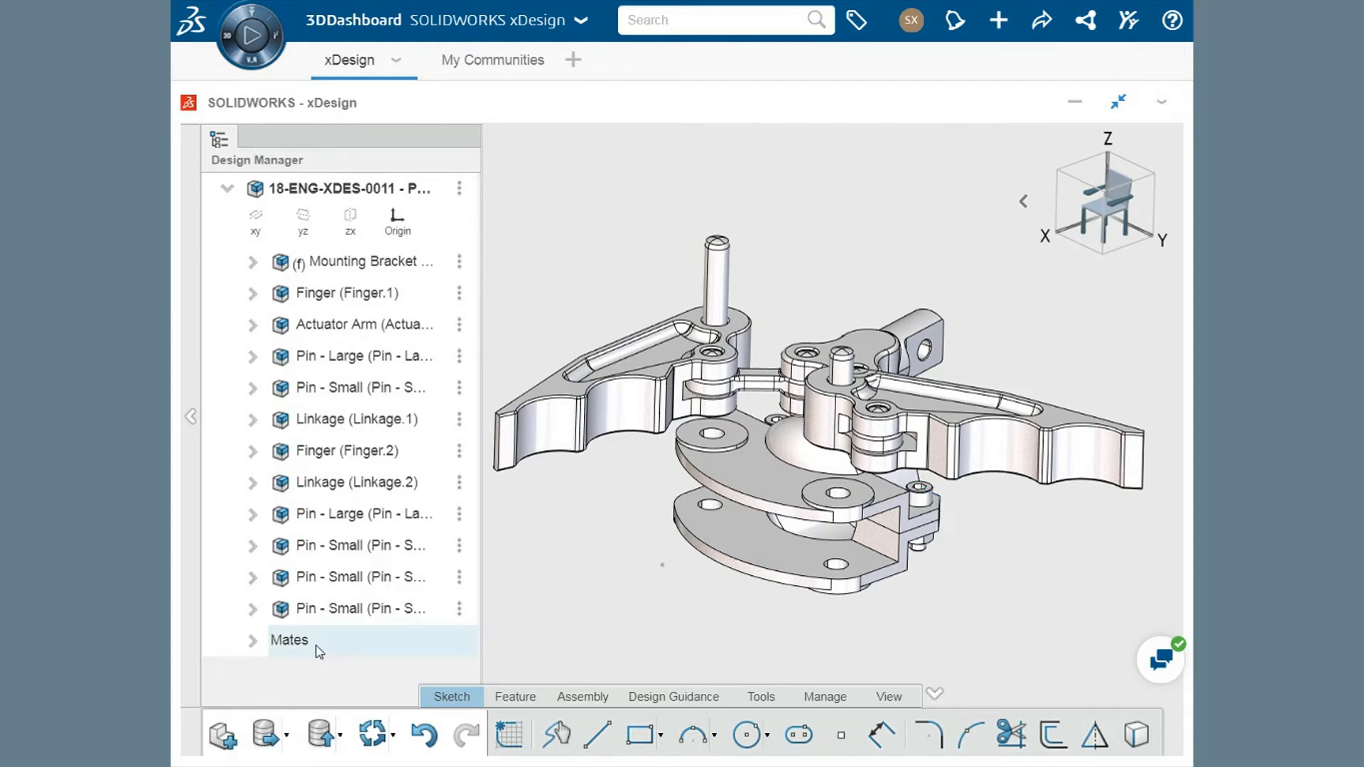
{"action": "left_click", "coordinate": [253, 642]}
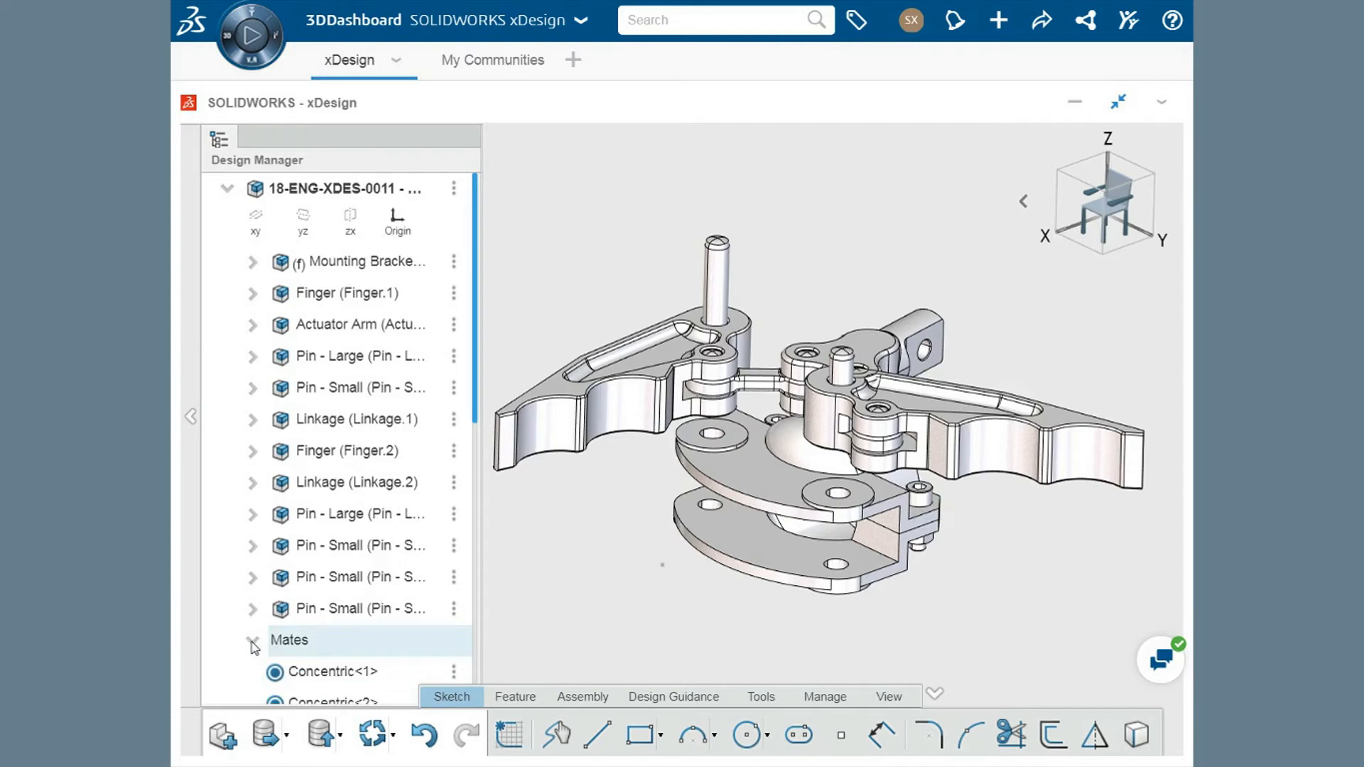
{"action": "scroll", "coordinate": [255, 647], "scroll_direction": "down", "scroll_amount": 9}
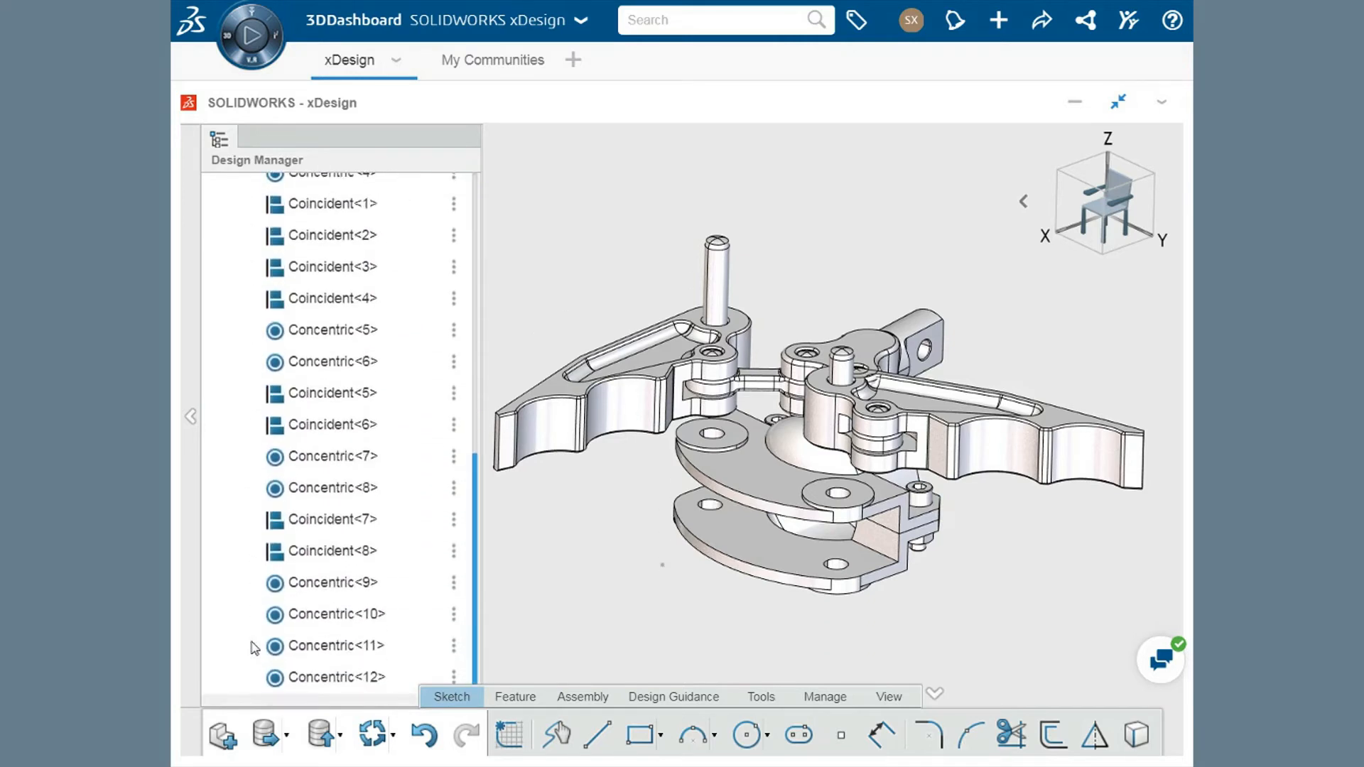
{"action": "mouse_move", "coordinate": [451, 676]}
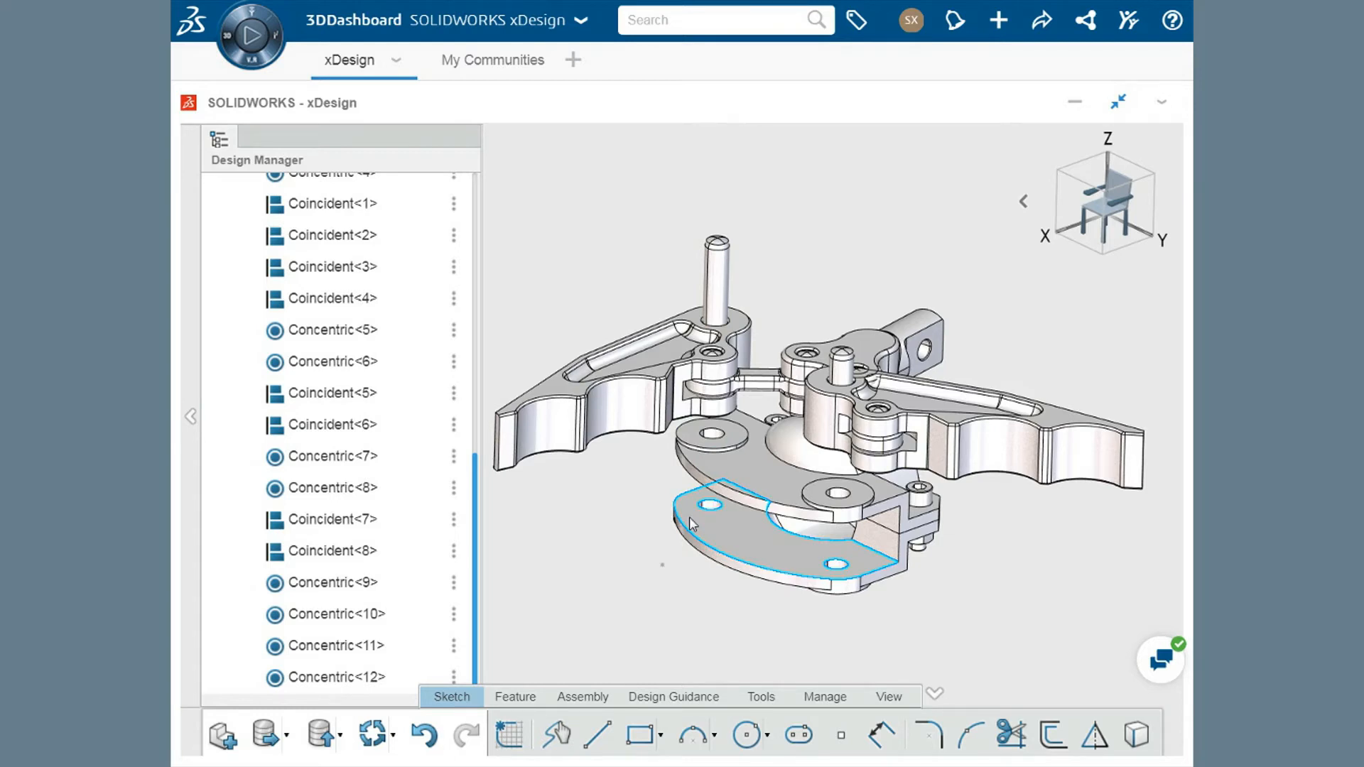
Slide the large pin in Finger.2 down through its hole so that its end protrudes beneath the finger
{"action": "middle_click_drag", "start_coordinate": [689, 517], "coordinate": [703, 359]}
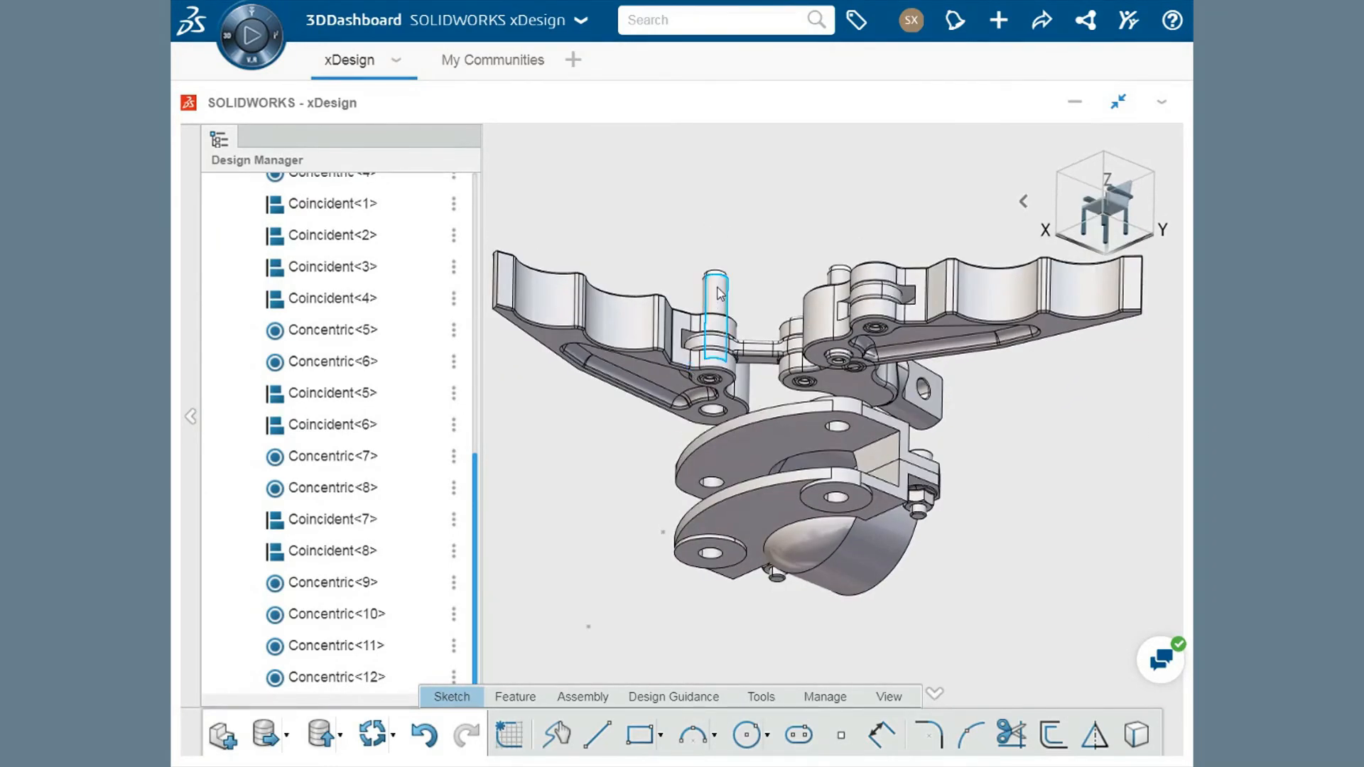
{"action": "left_click_drag", "start_coordinate": [720, 310], "coordinate": [721, 350]}
{"action": "scroll", "coordinate": [766, 398], "scroll_direction": "up", "scroll_amount": 5}
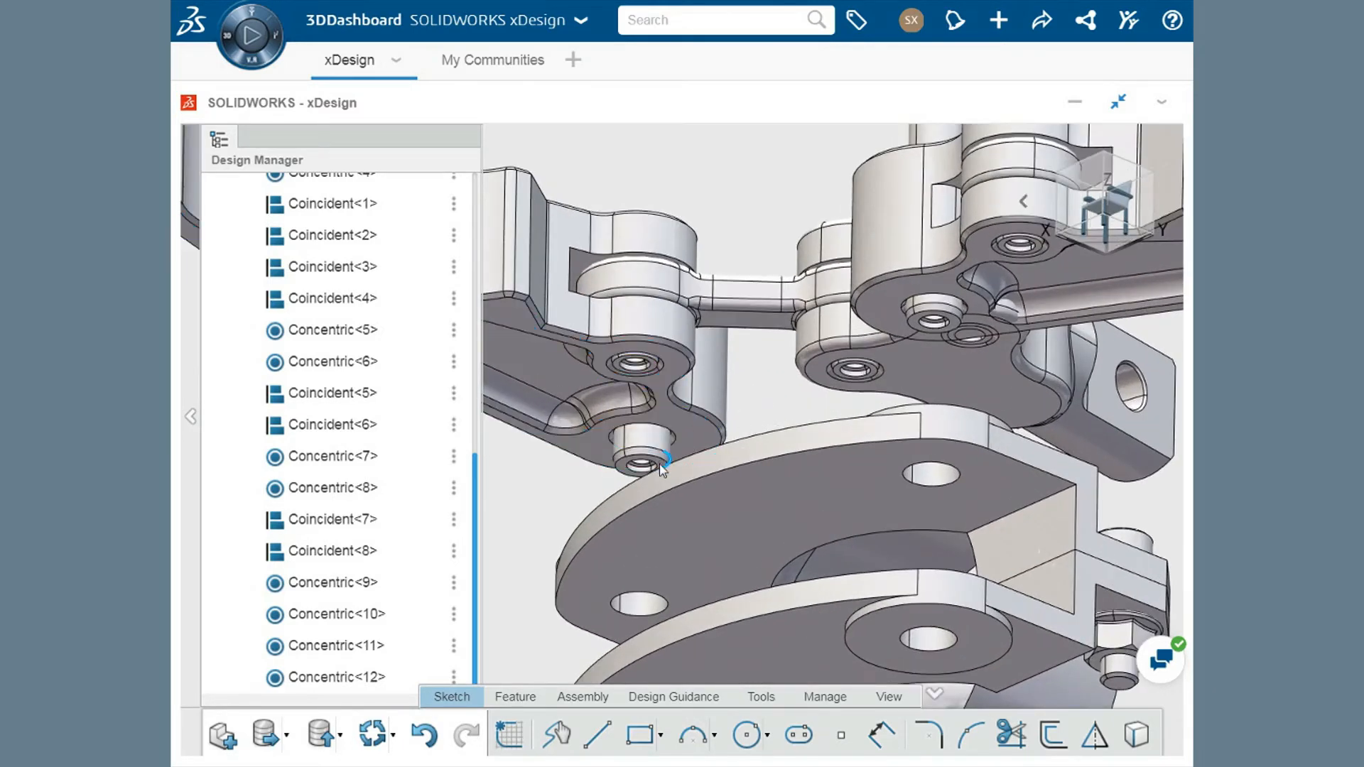
Apply a coincident mate between the lower end faces of both large pins and the round boss face beneath the mounting bracket
{"action": "scroll", "coordinate": [659, 469], "scroll_direction": "up", "scroll_amount": 3}
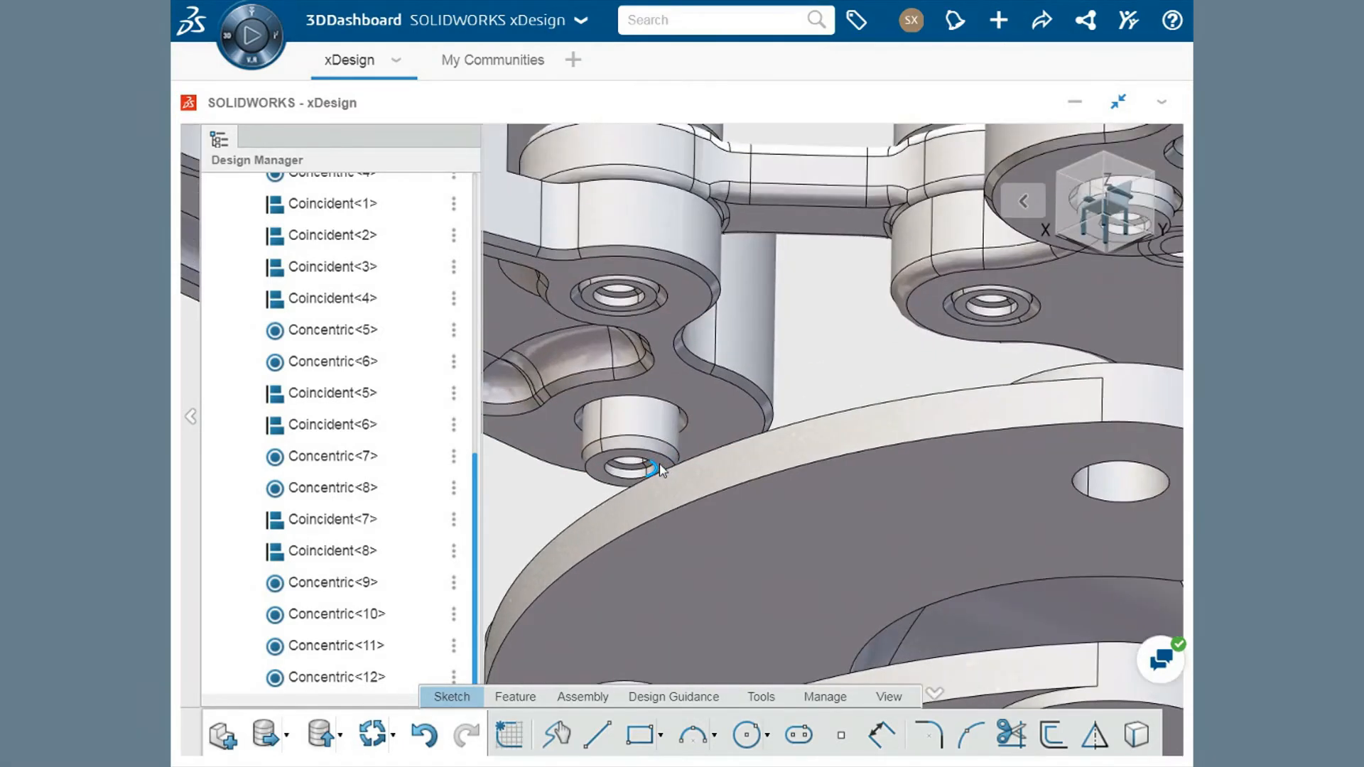
{"action": "left_click", "coordinate": [659, 468]}
{"action": "scroll", "coordinate": [660, 469], "scroll_direction": "up", "scroll_amount": 1}
{"action": "scroll", "coordinate": [661, 468], "scroll_direction": "down", "scroll_amount": 2}
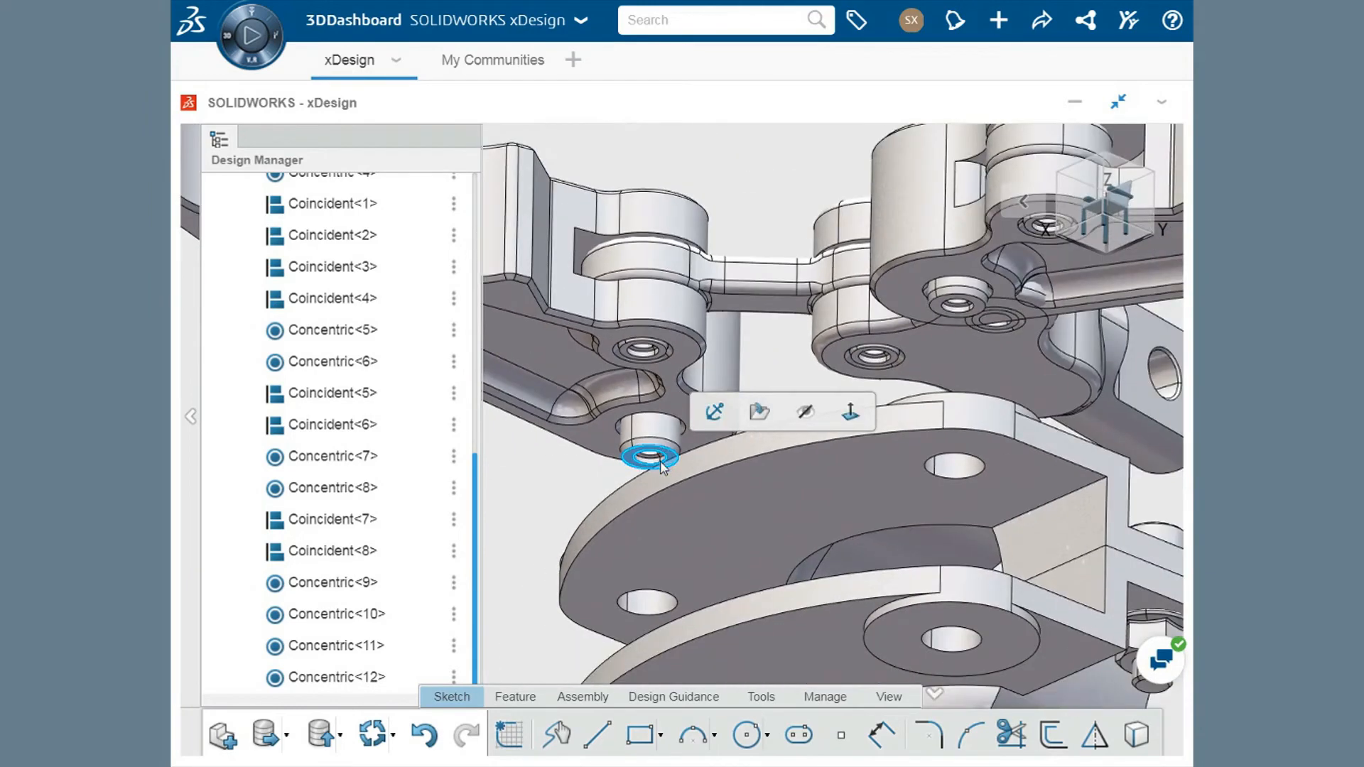
{"action": "left_click", "coordinate": [938, 307]}
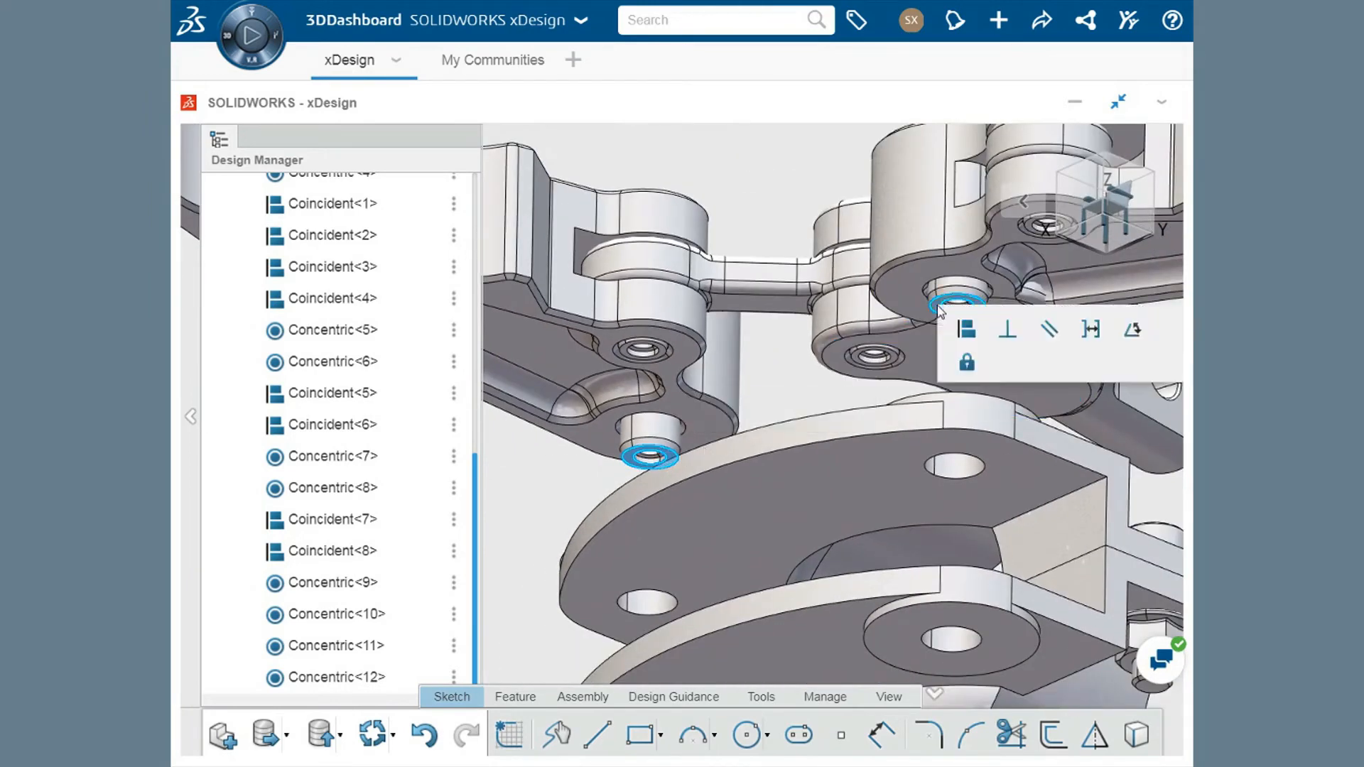
{"action": "left_click", "coordinate": [899, 631]}
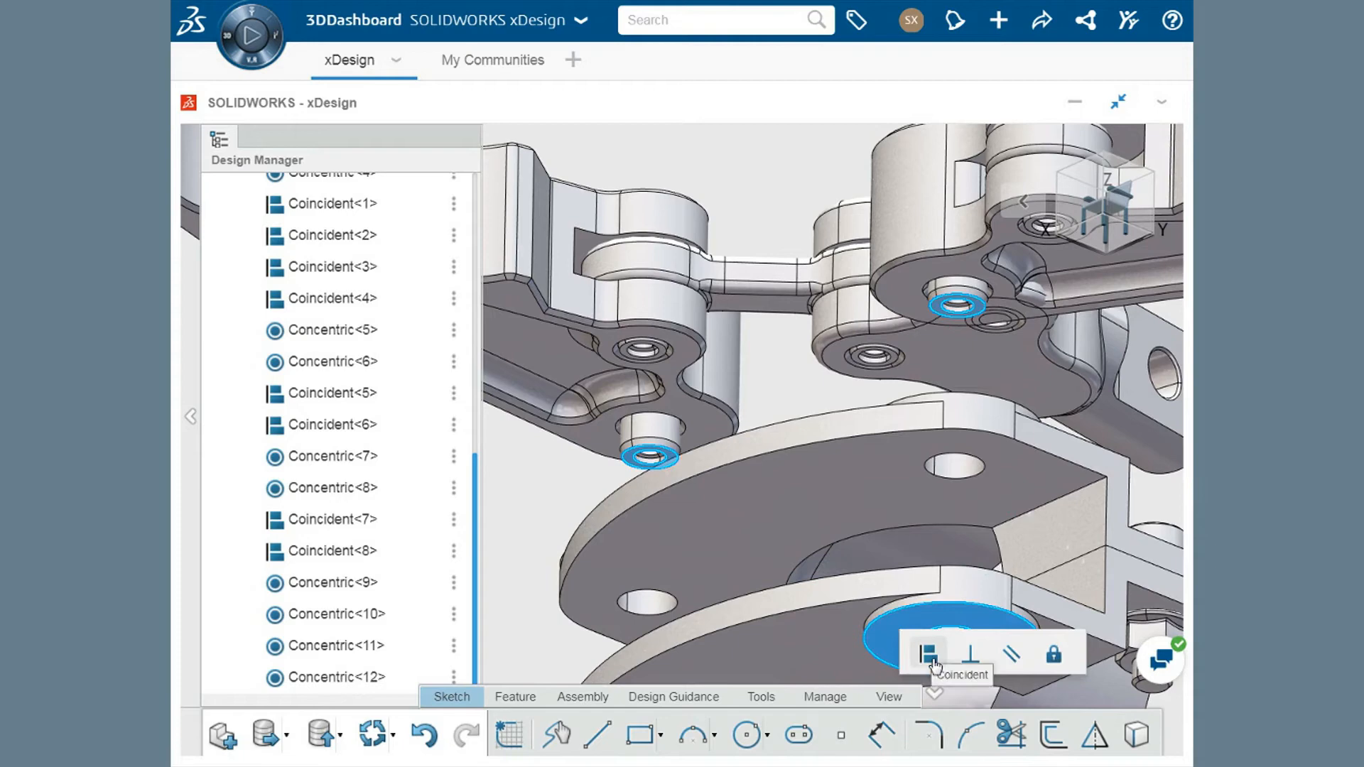
{"action": "left_click", "coordinate": [930, 657]}
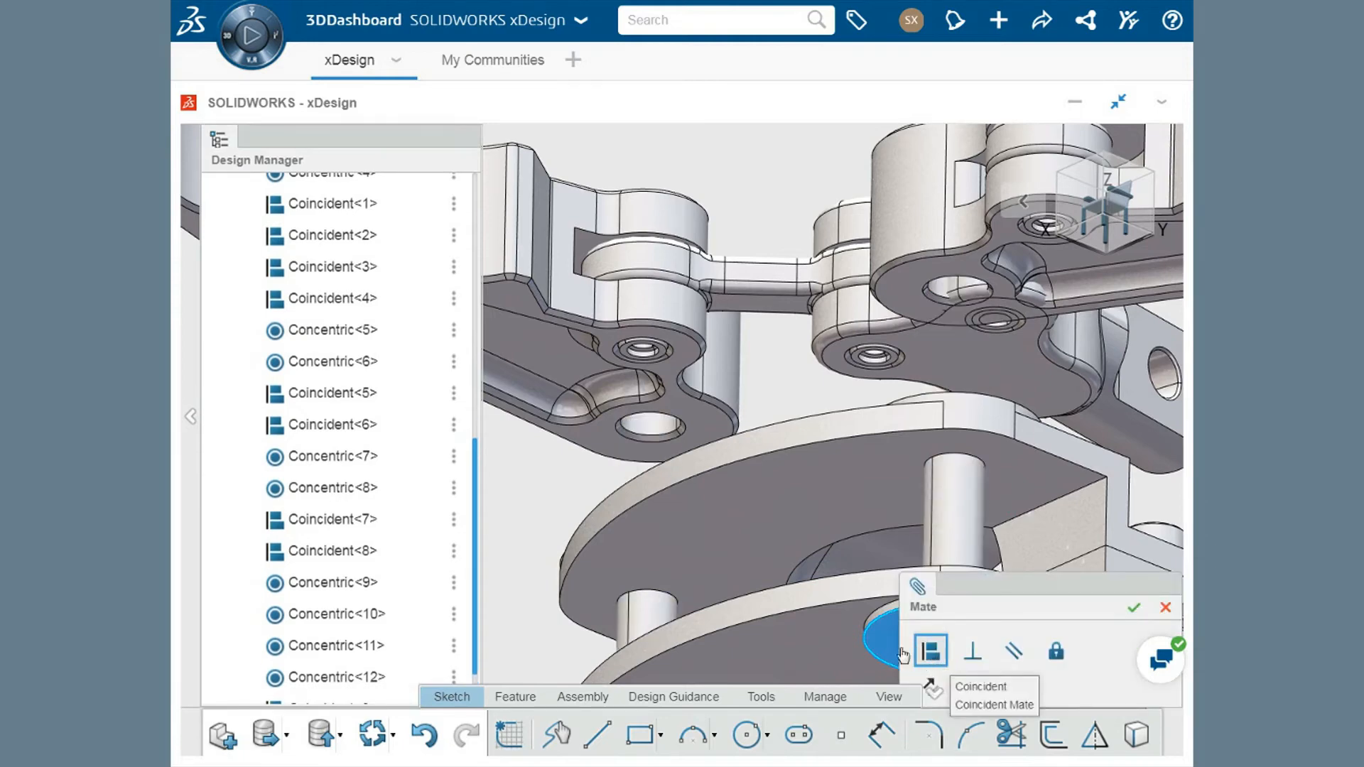
{"action": "middle_click_drag", "start_coordinate": [841, 604], "coordinate": [819, 414], "text": "ctrl"}
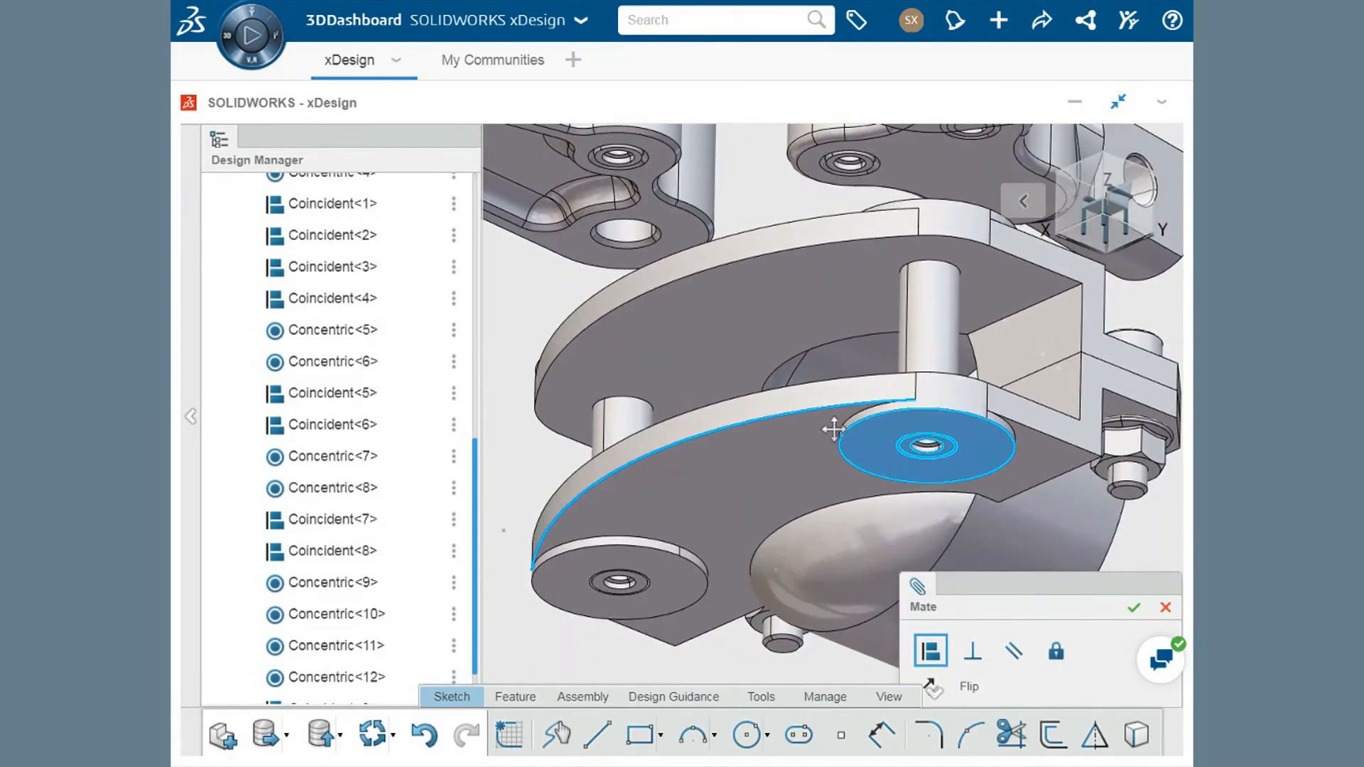
{"action": "scroll", "coordinate": [819, 414], "scroll_direction": "down", "scroll_amount": 1}
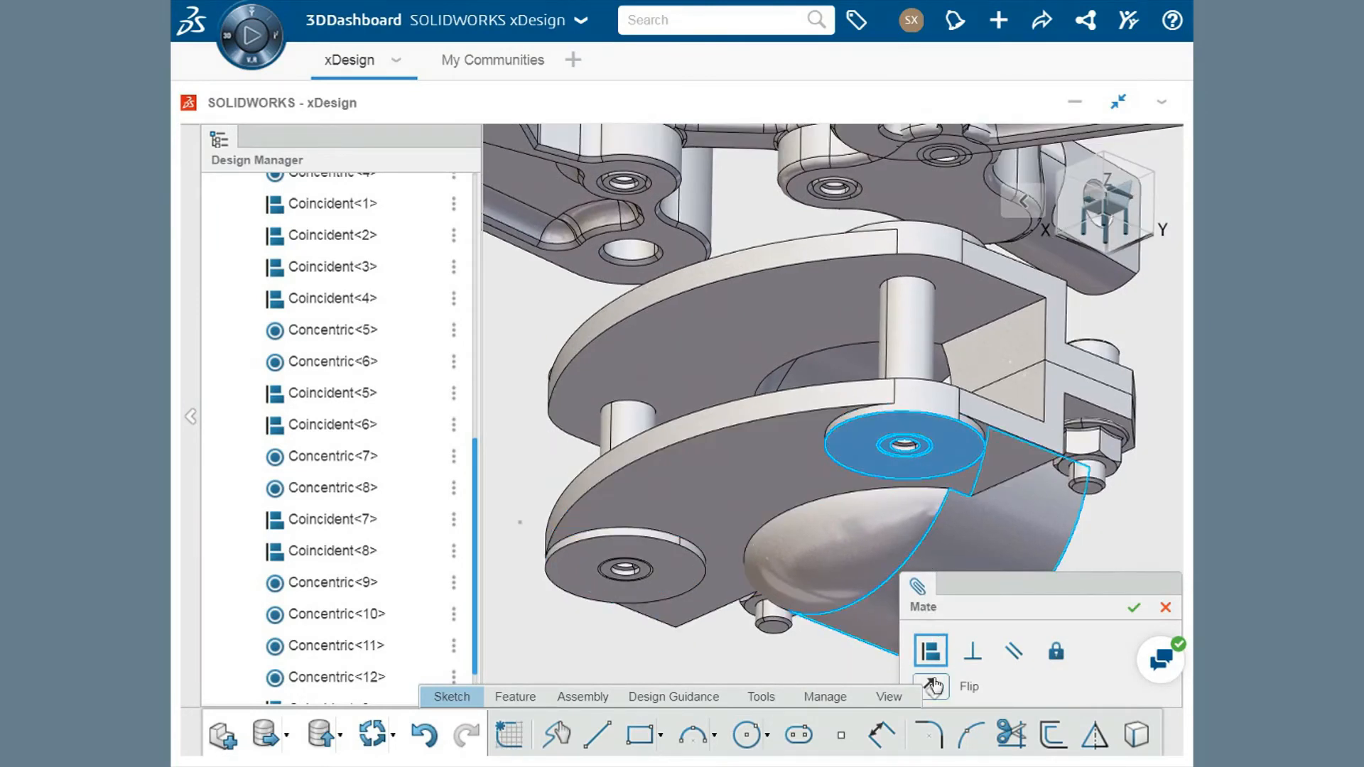
{"action": "left_click", "coordinate": [932, 686]}
{"action": "left_click", "coordinate": [1133, 608]}
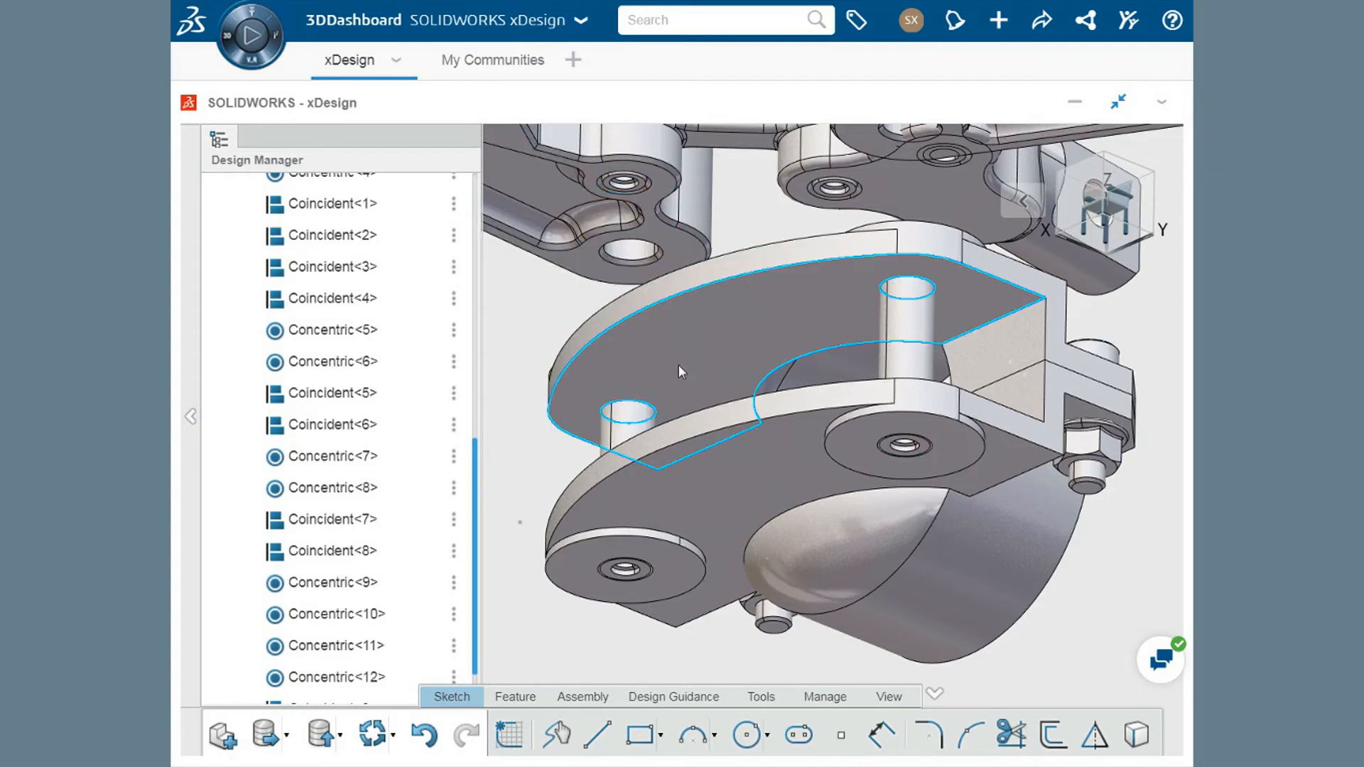
Apply a coincident mate between the finger's underside face and the inner face of the mounting bracket's lower plate
{"action": "left_click", "coordinate": [675, 249]}
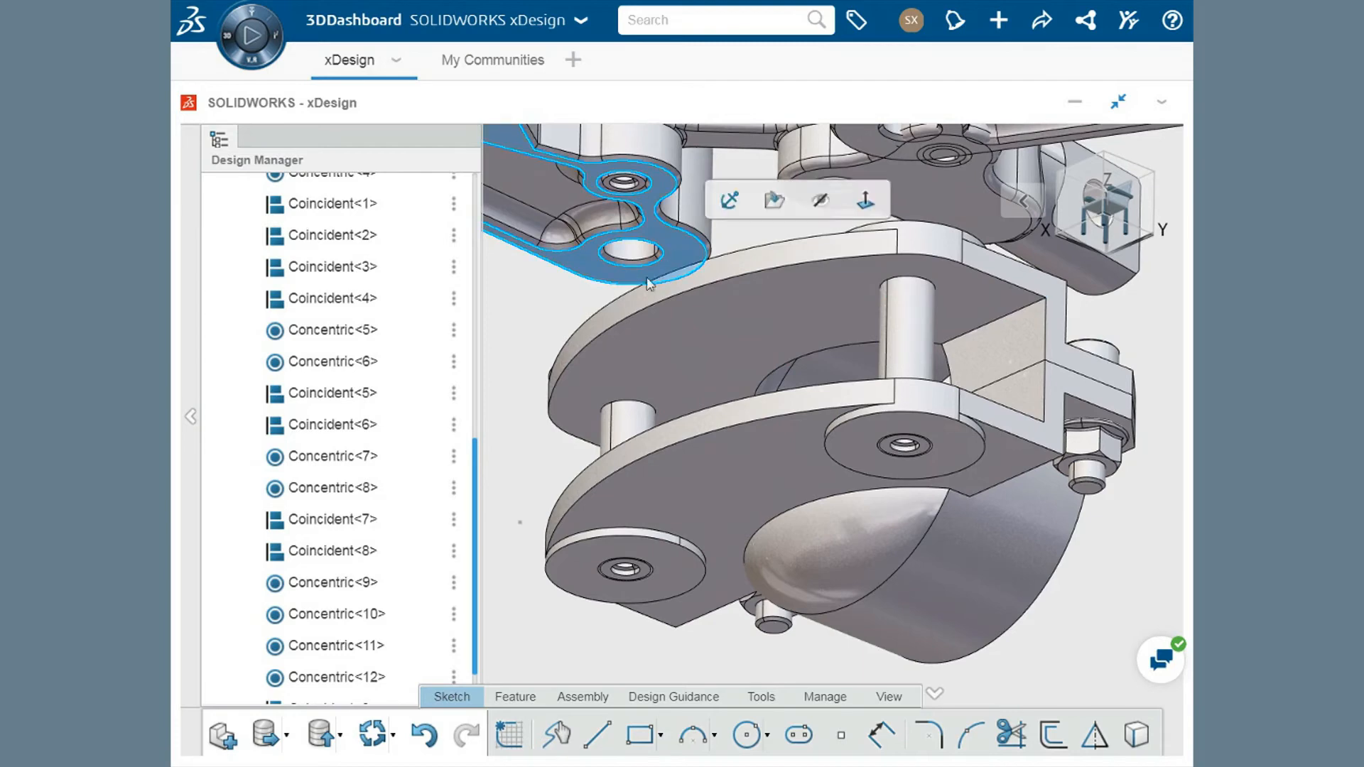
{"action": "middle_click_drag", "start_coordinate": [557, 313], "coordinate": [623, 401]}
{"action": "left_click", "coordinate": [638, 379]}
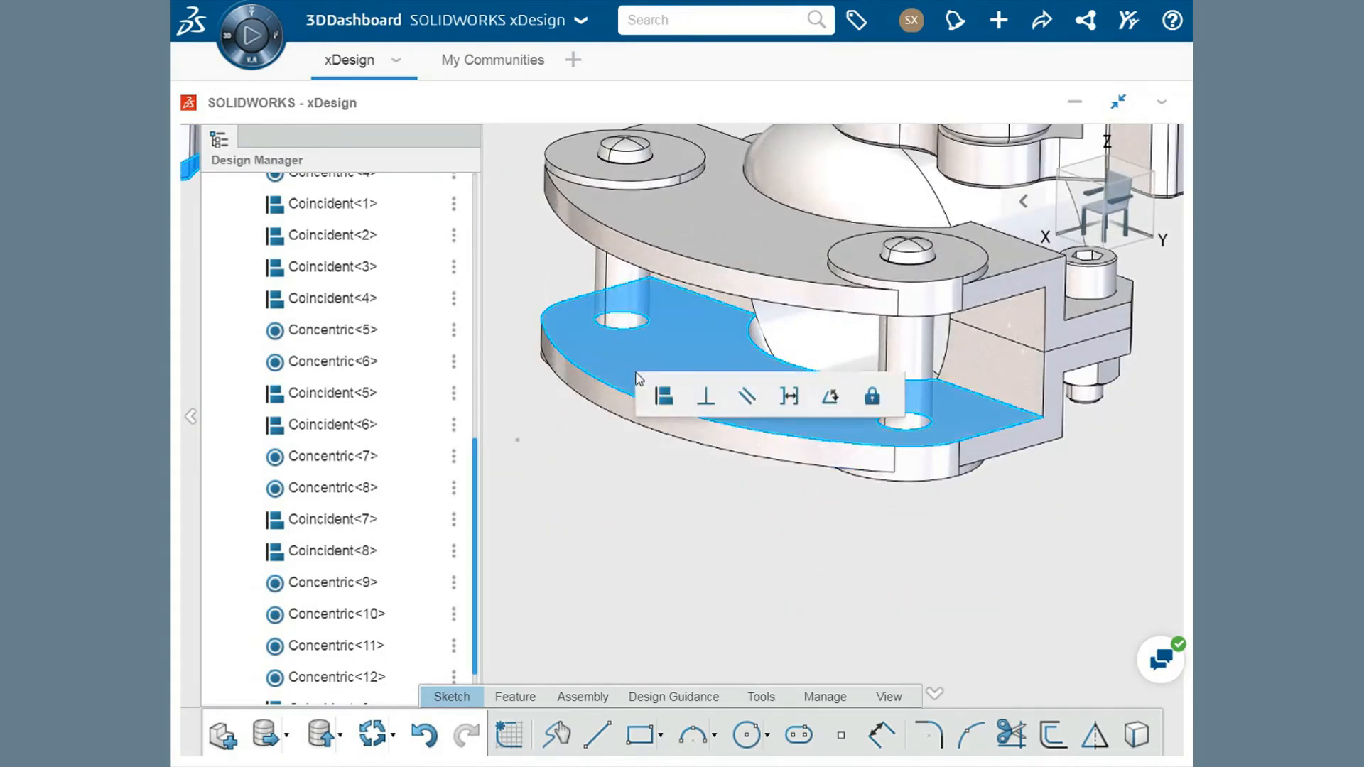
{"action": "left_click", "coordinate": [664, 397]}
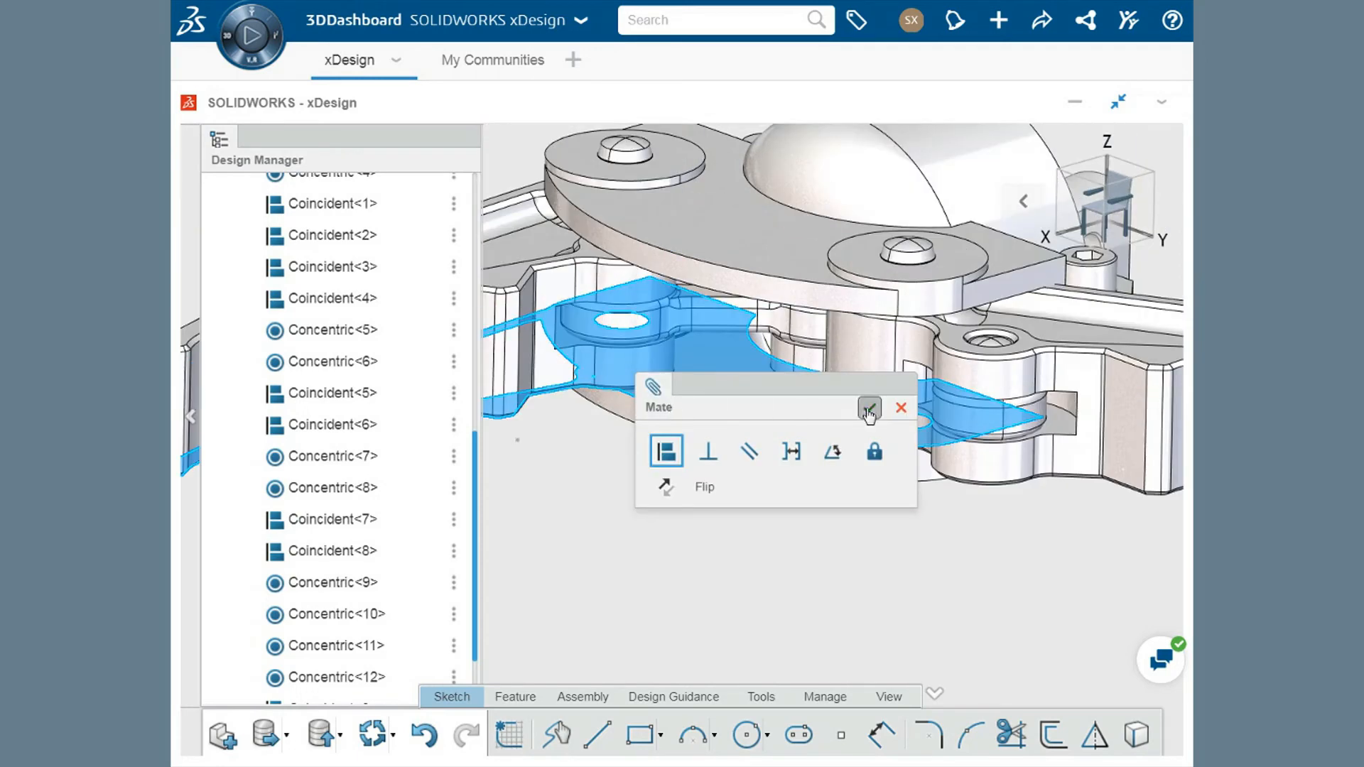
{"action": "left_click", "coordinate": [869, 407]}
Swing one finger inward toward the other to test the movement of the gripper linkage
{"action": "middle_click_drag", "start_coordinate": [865, 414], "coordinate": [797, 467]}
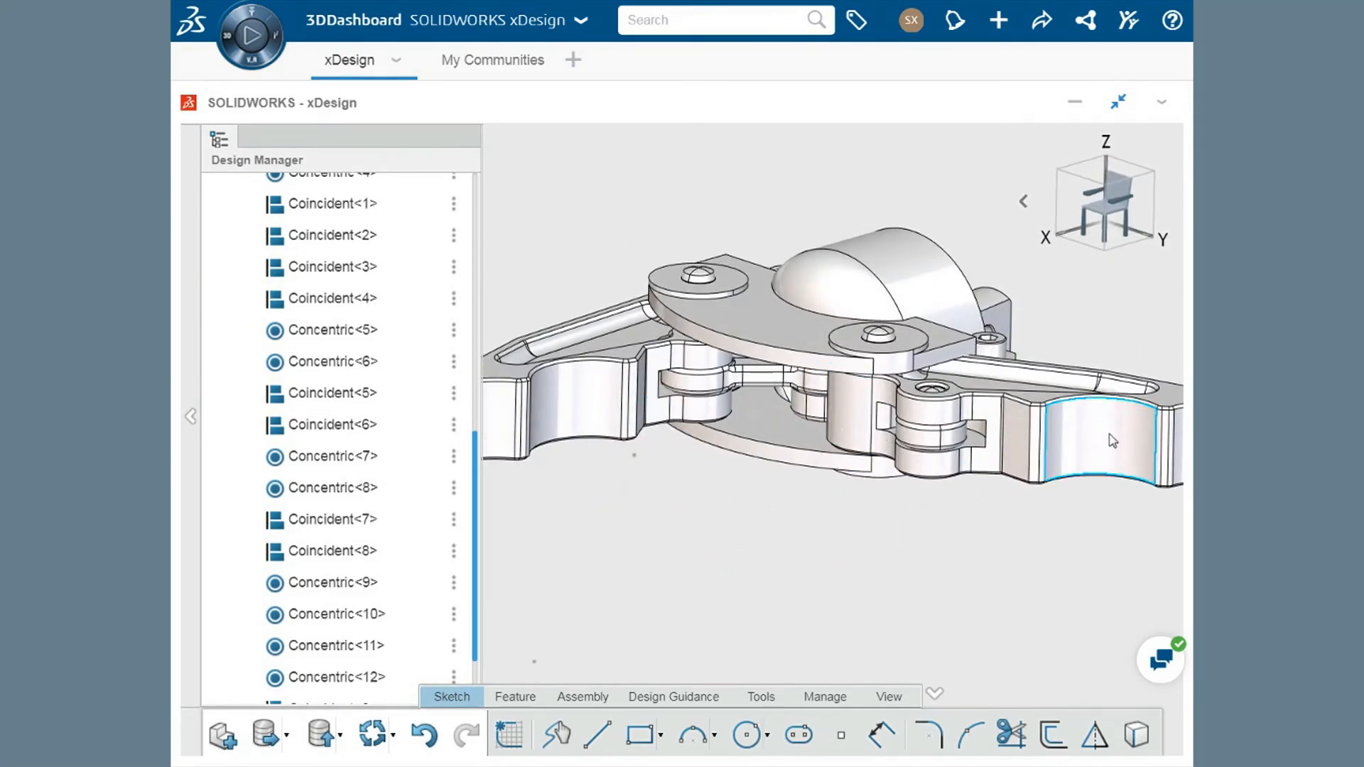
{"action": "left_click_drag", "start_coordinate": [955, 476], "coordinate": [757, 490]}
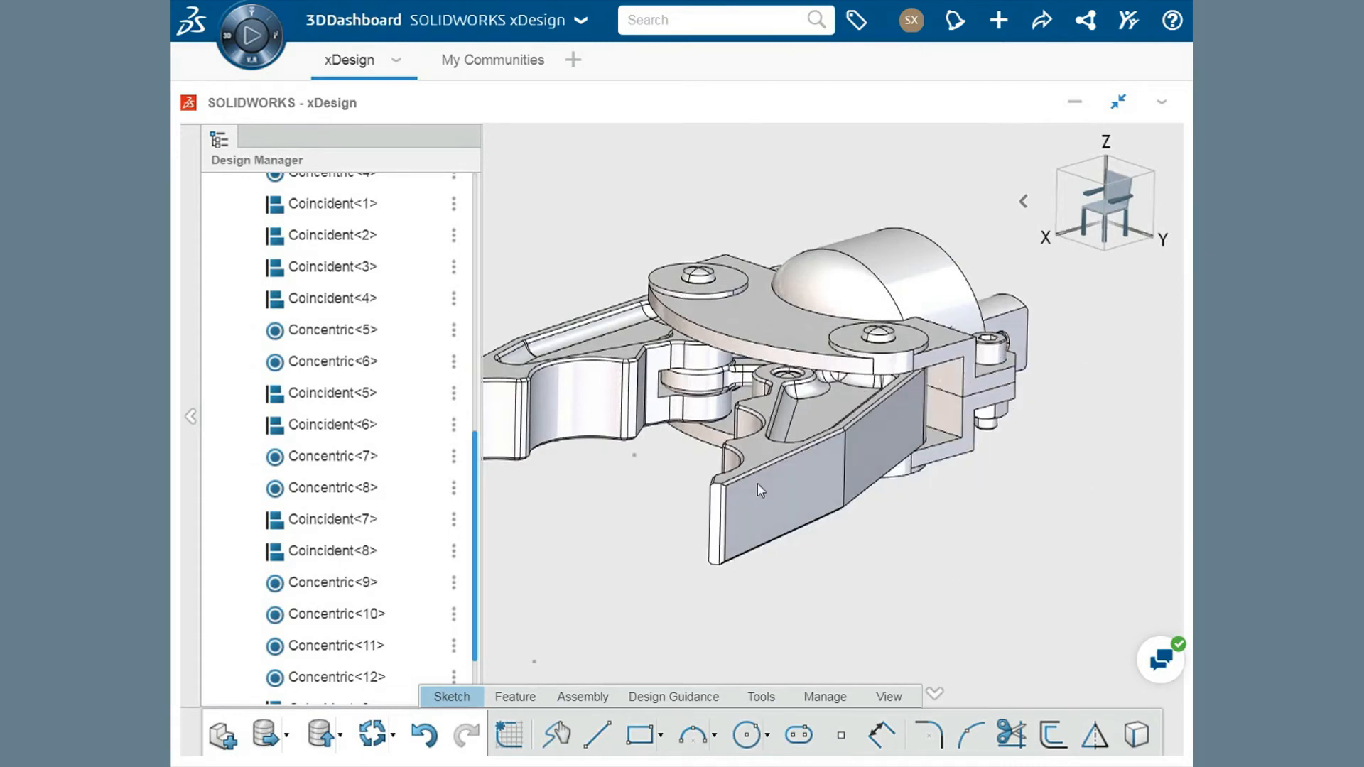
{"action": "middle_click_drag", "start_coordinate": [769, 487], "coordinate": [869, 518], "text": "ctrl"}
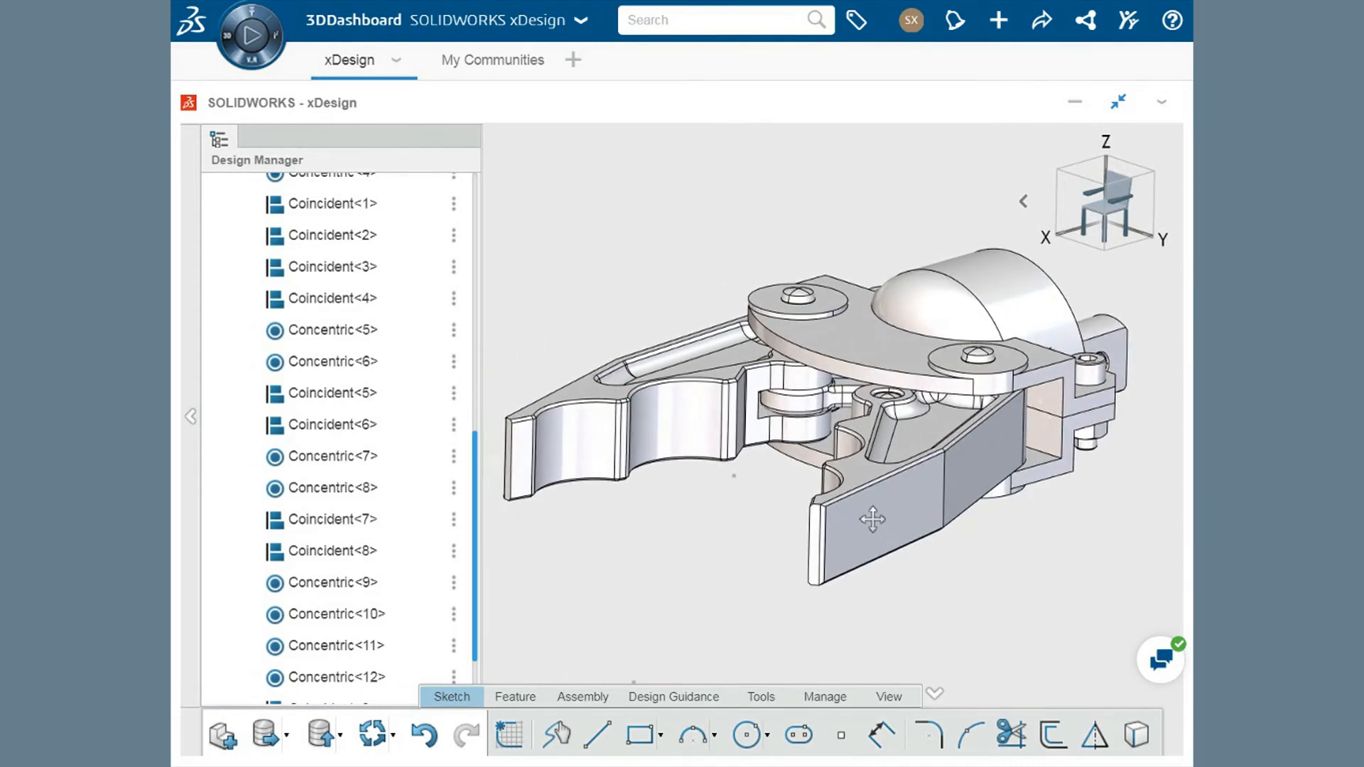
Apply a parallel mate between the flat holed face of the central rod and the bracket's side face, and slide the rod outward
{"action": "middle_click_drag", "start_coordinate": [1076, 540], "coordinate": [641, 561]}
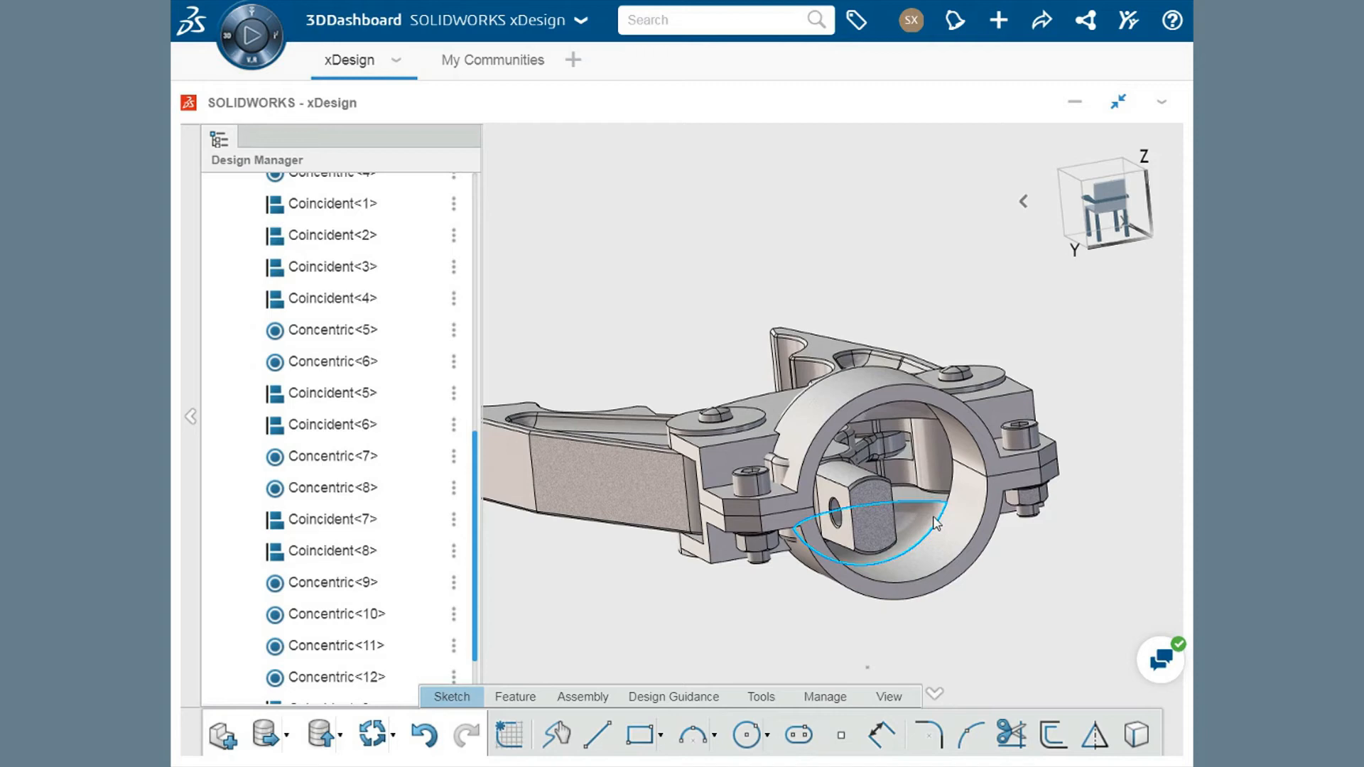
{"action": "left_click", "coordinate": [845, 499]}
{"action": "middle_click_drag", "start_coordinate": [845, 499], "coordinate": [924, 504]}
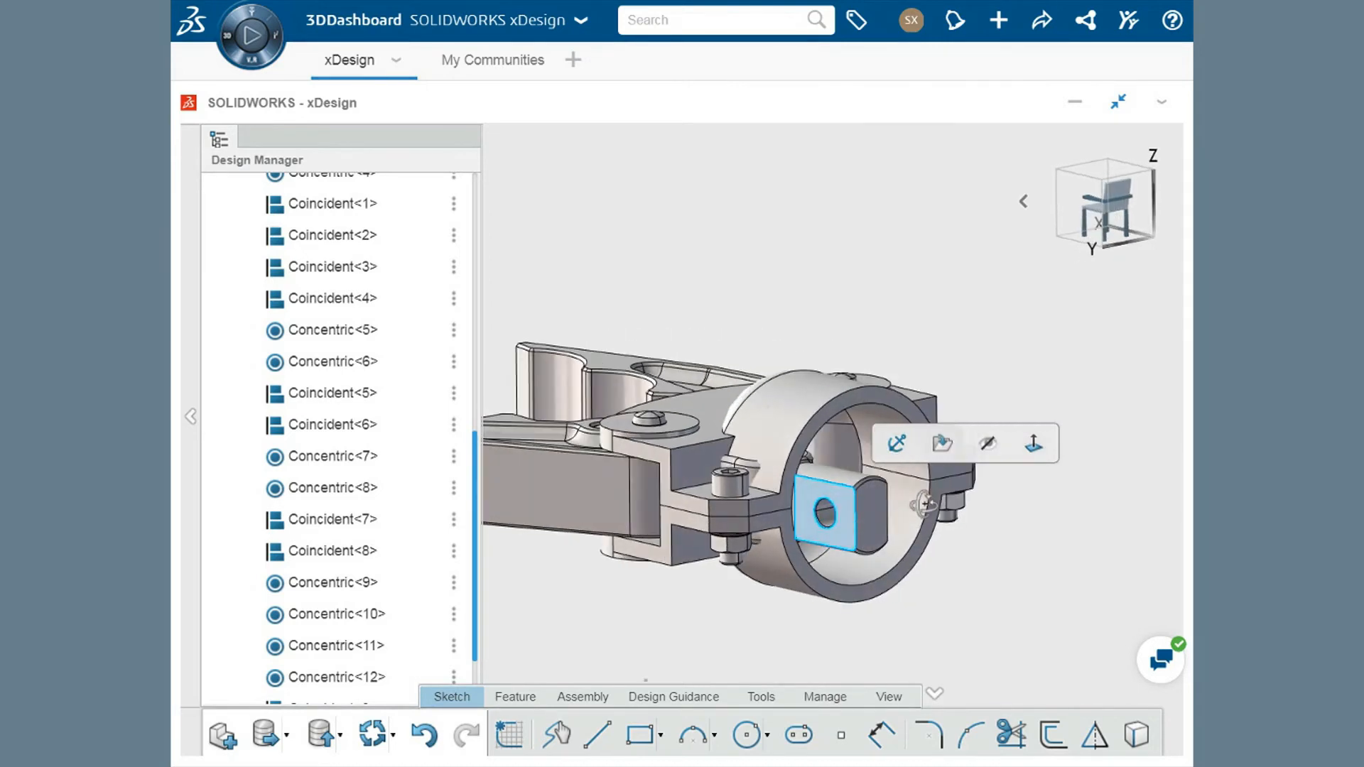
{"action": "left_click", "coordinate": [695, 510]}
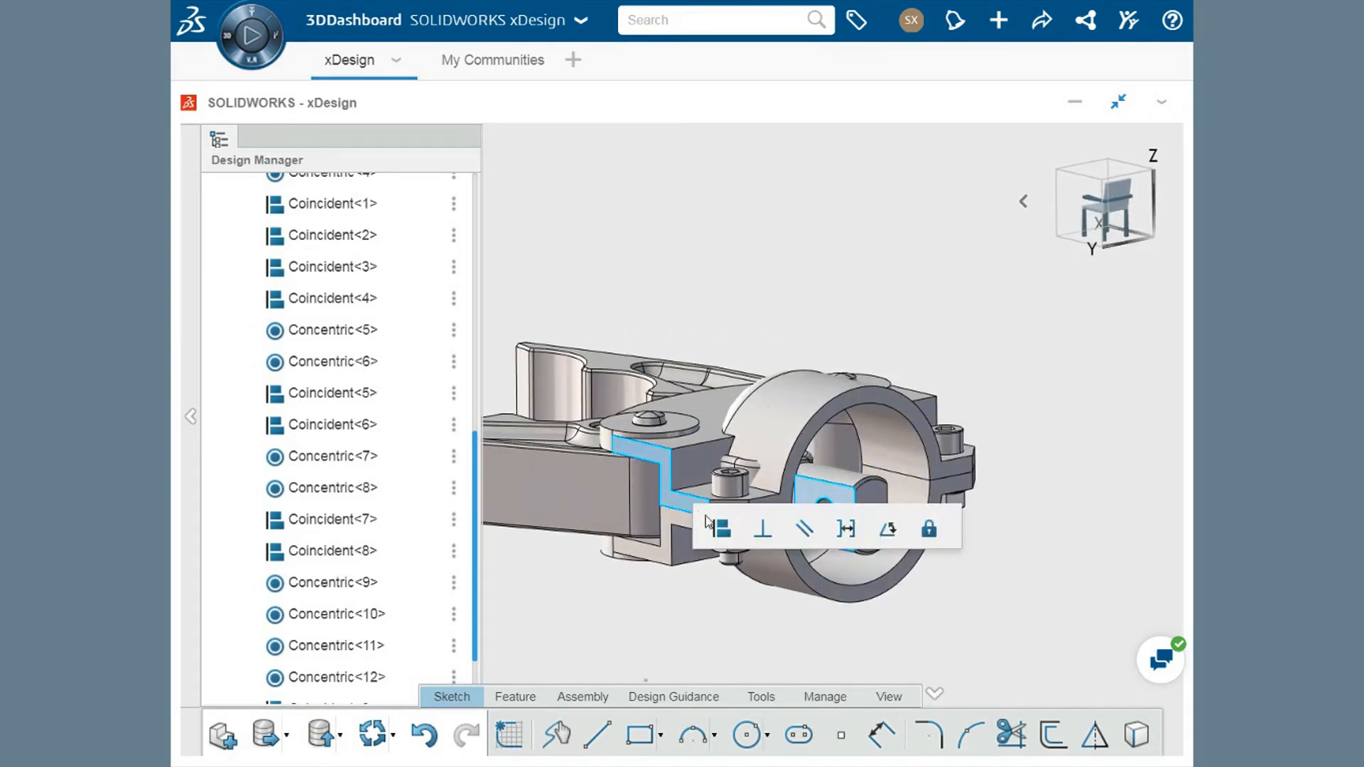
{"action": "left_click", "coordinate": [819, 538]}
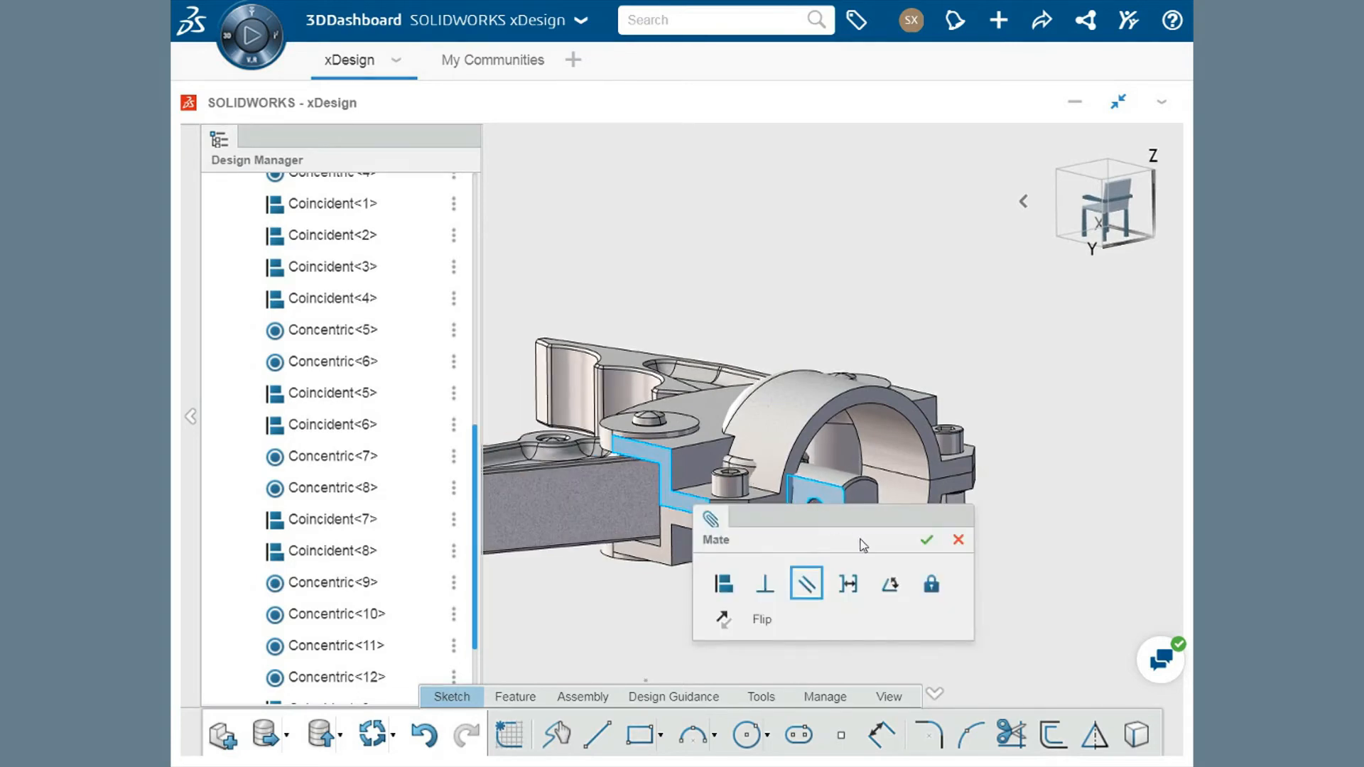
{"action": "left_click", "coordinate": [926, 540]}
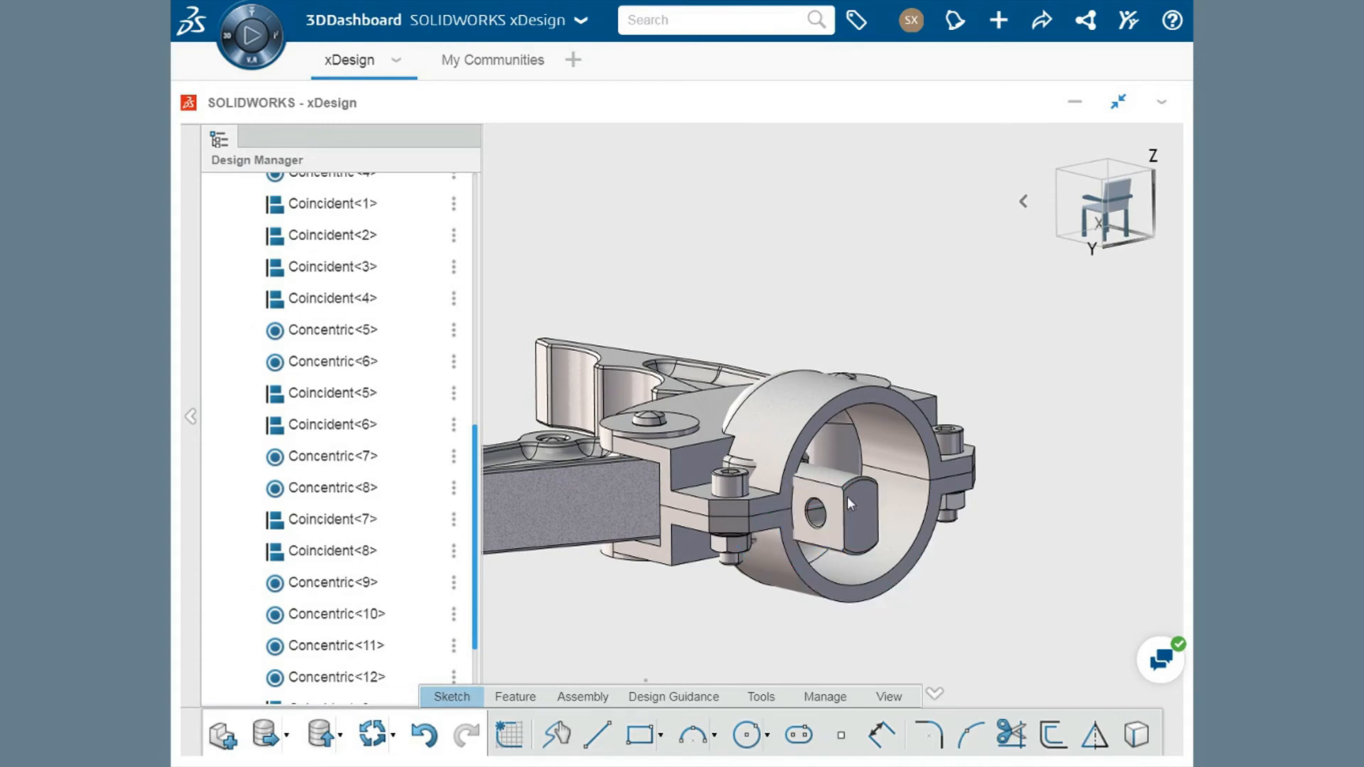
{"action": "mouse_move", "coordinate": [855, 493]}
{"action": "left_mouse_down"}
{"action": "mouse_move", "coordinate": [885, 502]}
{"action": "mouse_move", "coordinate": [871, 493]}
{"action": "left_mouse_up"}
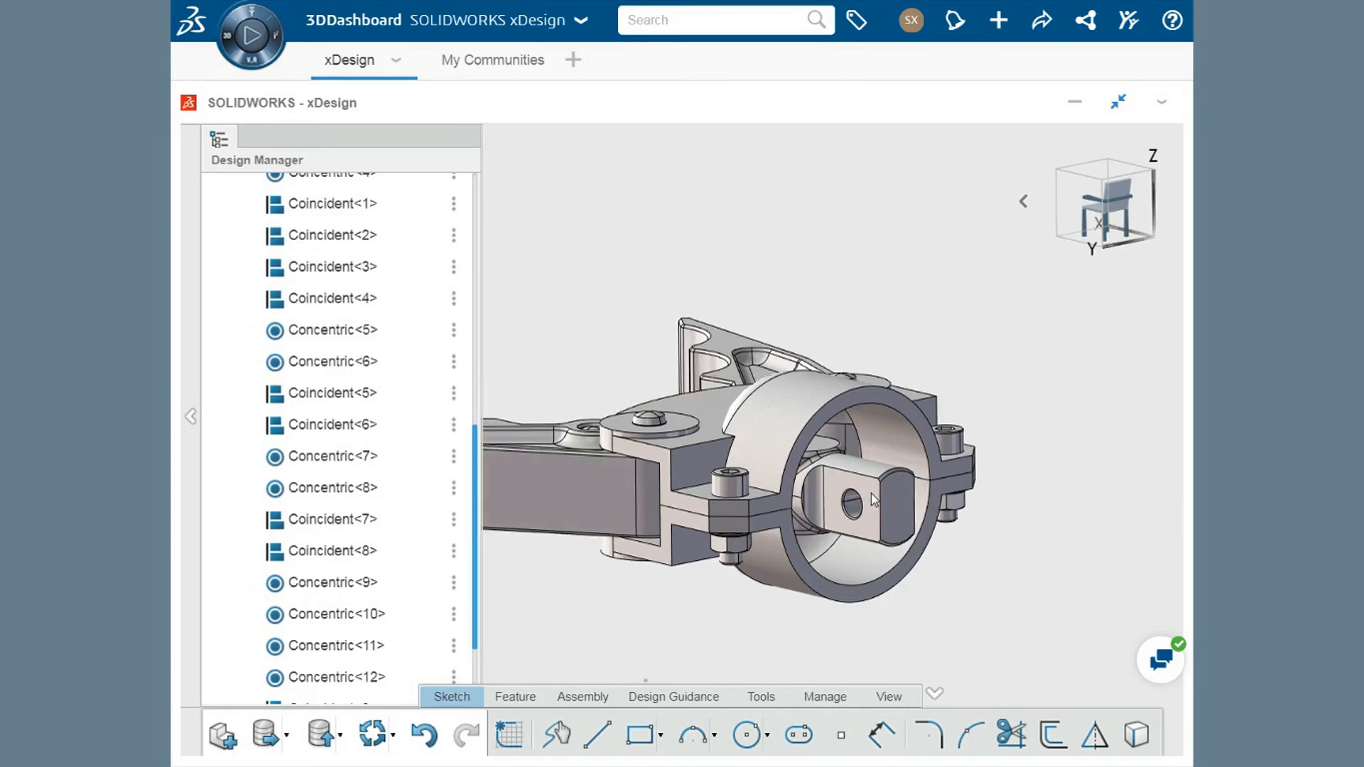
Delete the Parallel<1> mate from the assembly's mates
{"action": "scroll", "coordinate": [871, 493], "scroll_direction": "up", "scroll_amount": 5}
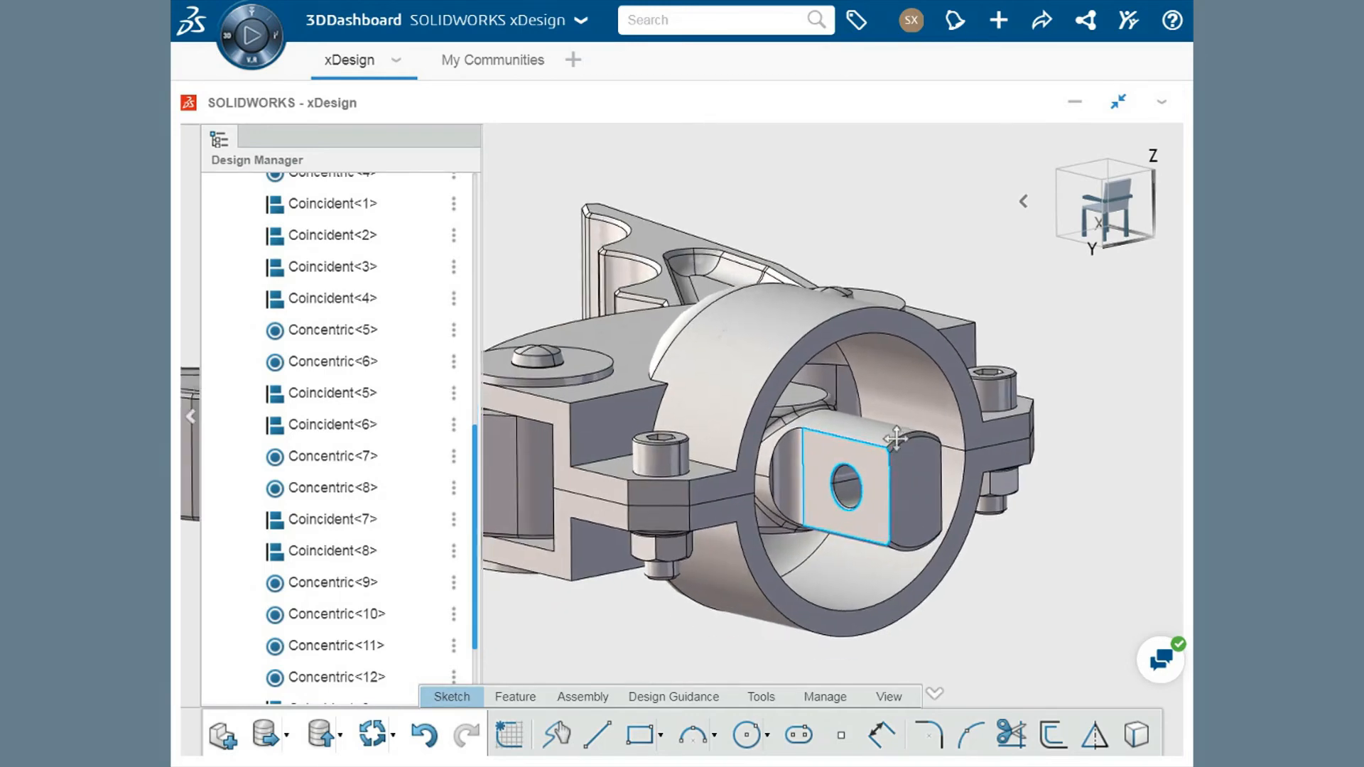
{"action": "middle_click_drag", "start_coordinate": [896, 439], "coordinate": [904, 377], "text": "ctrl"}
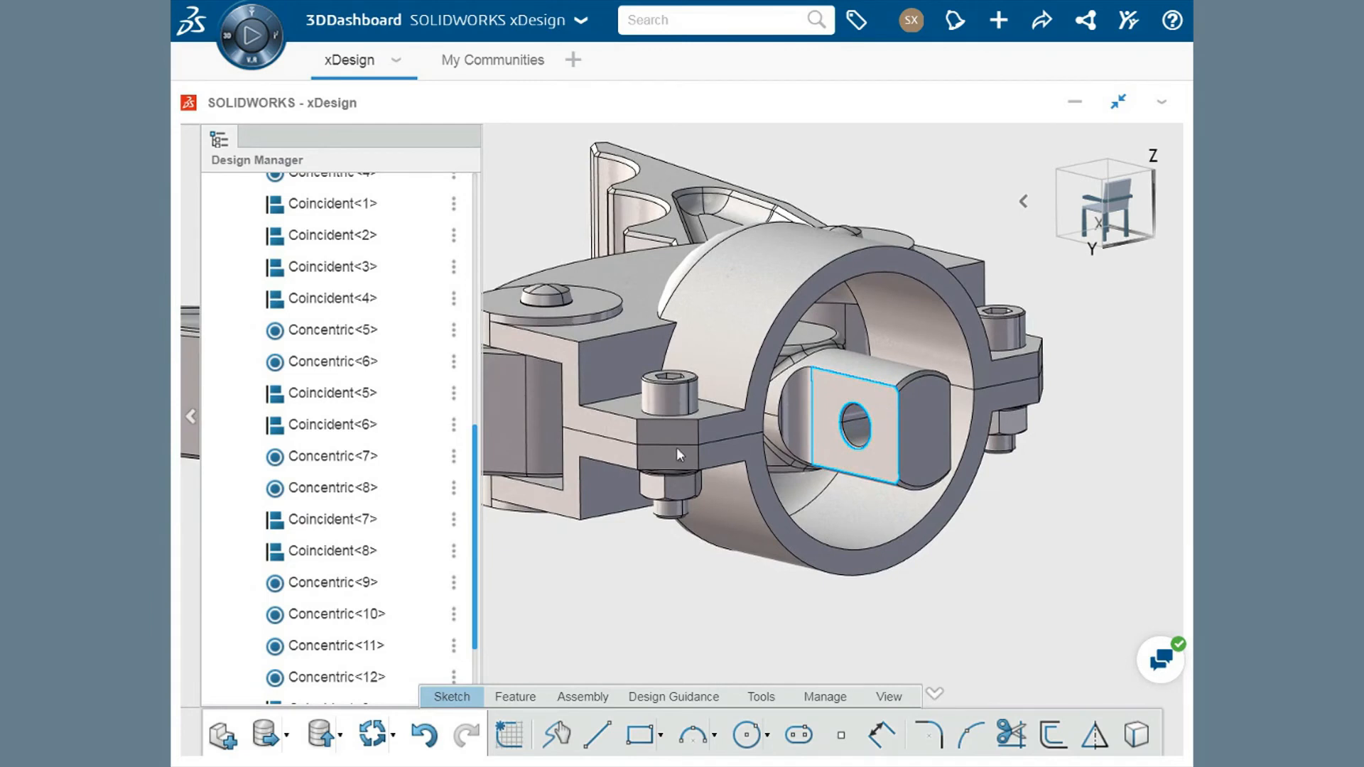
{"action": "scroll", "coordinate": [456, 517], "scroll_direction": "down", "scroll_amount": 2}
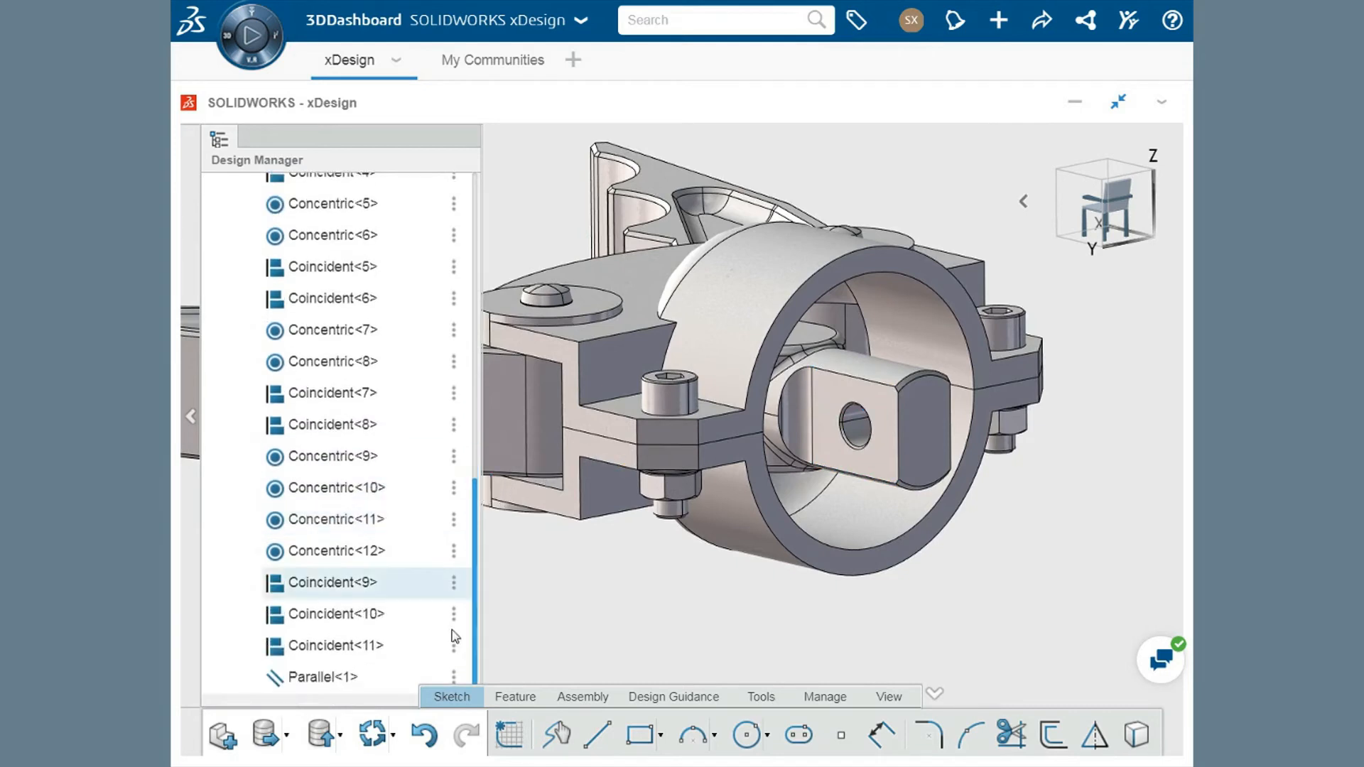
{"action": "left_click", "coordinate": [454, 679]}
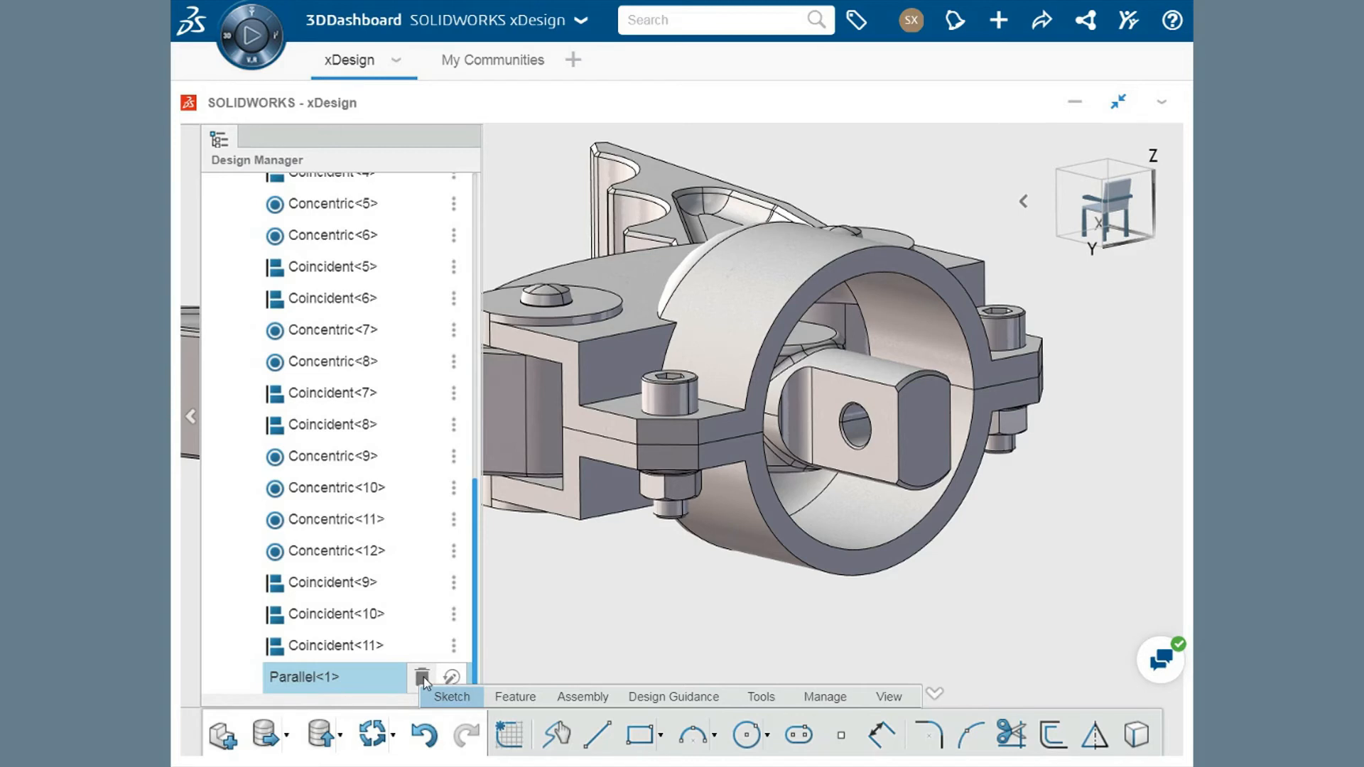
{"action": "left_click", "coordinate": [423, 676]}
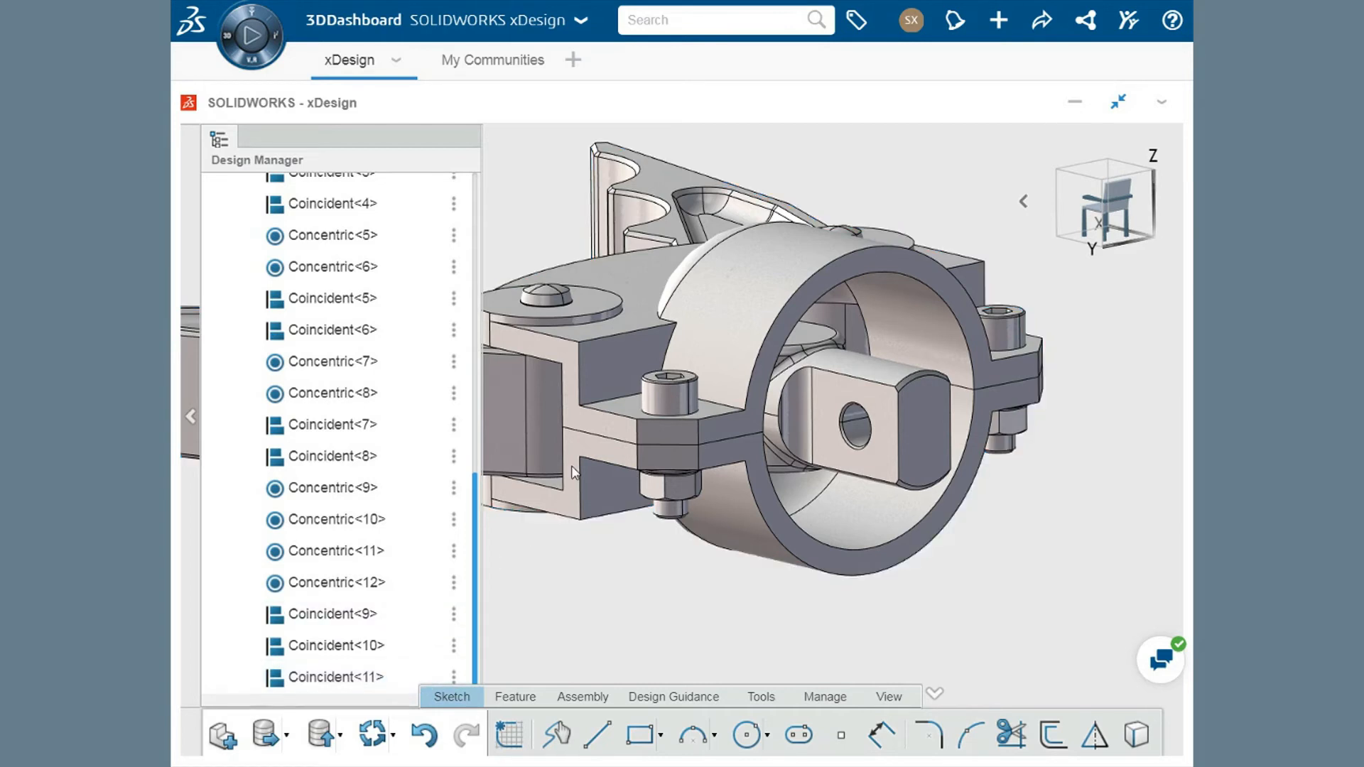
Apply a perpendicular mate between the mounting bracket's side face and the end face of the central rod
{"action": "left_click", "coordinate": [601, 431]}
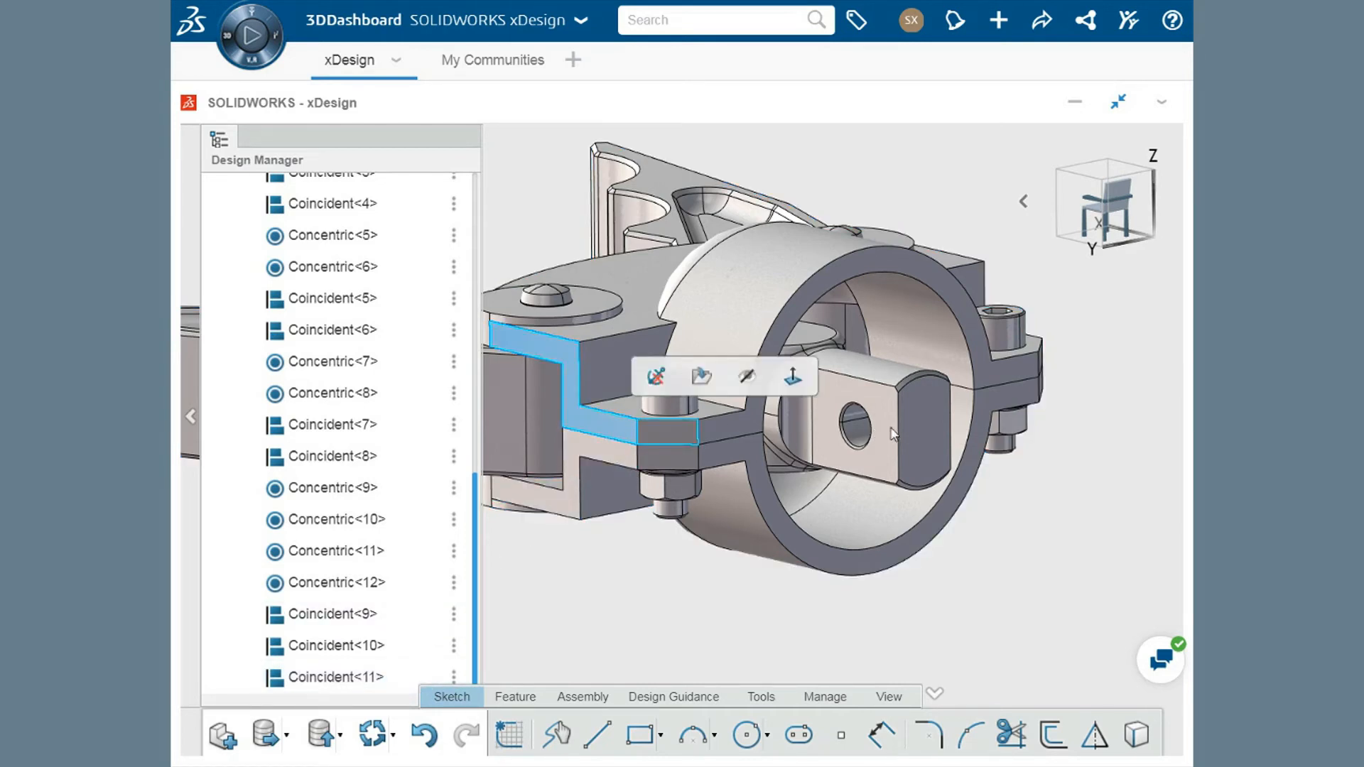
{"action": "left_click", "coordinate": [922, 427]}
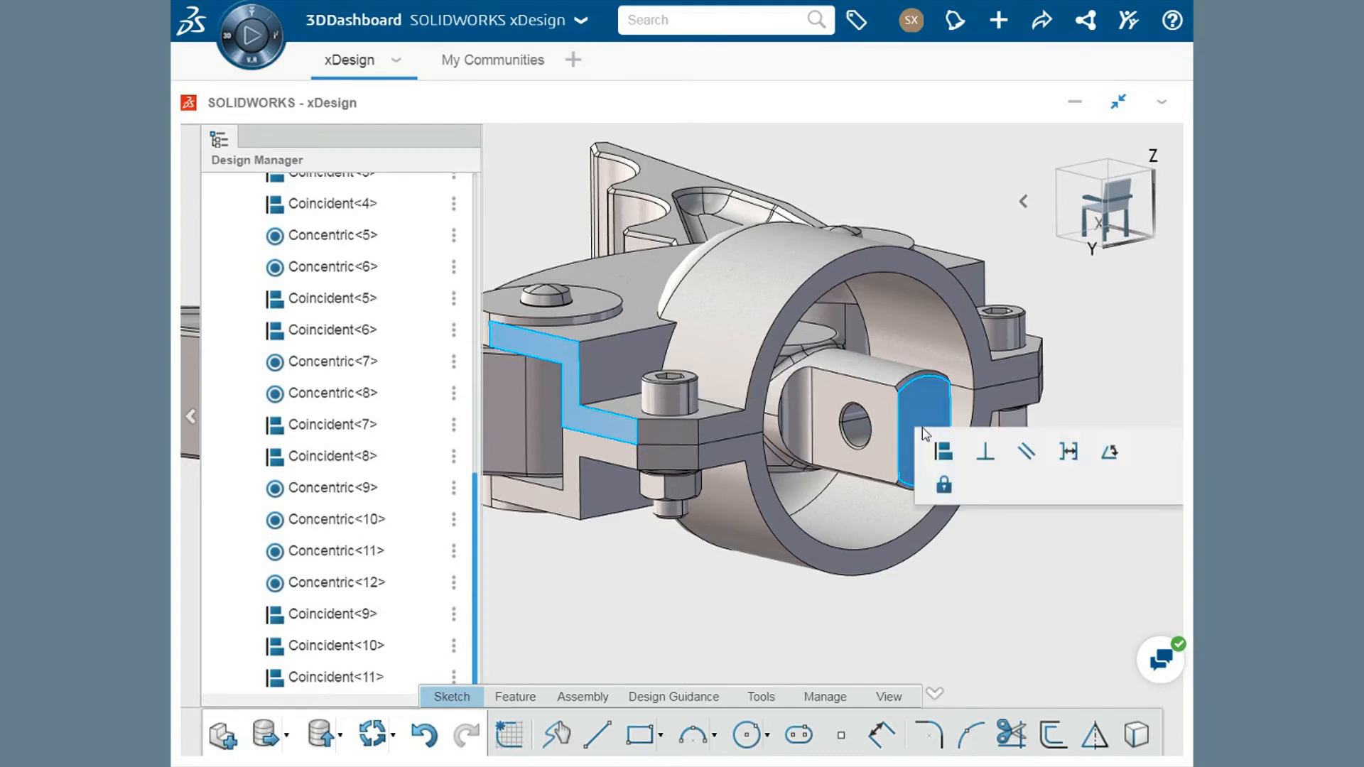
{"action": "left_click", "coordinate": [986, 453]}
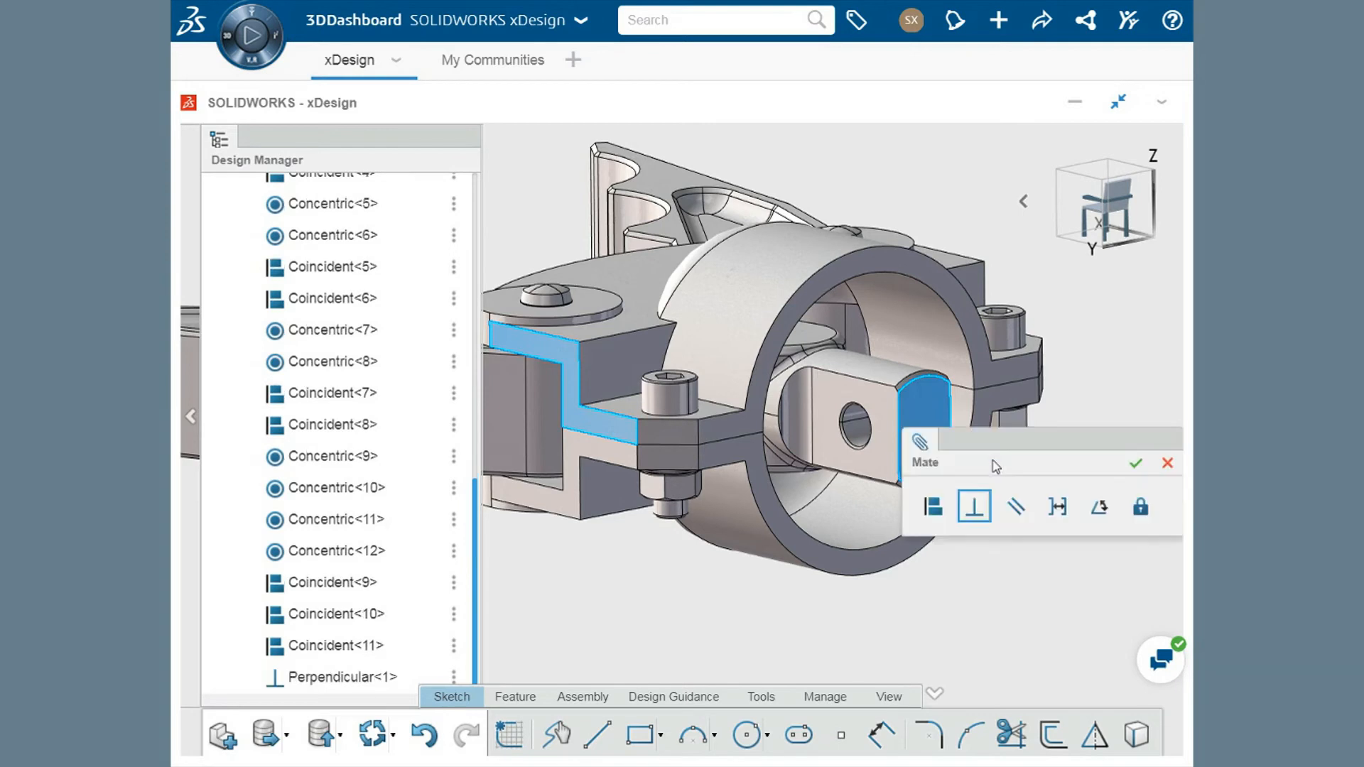
{"action": "left_click", "coordinate": [1136, 466]}
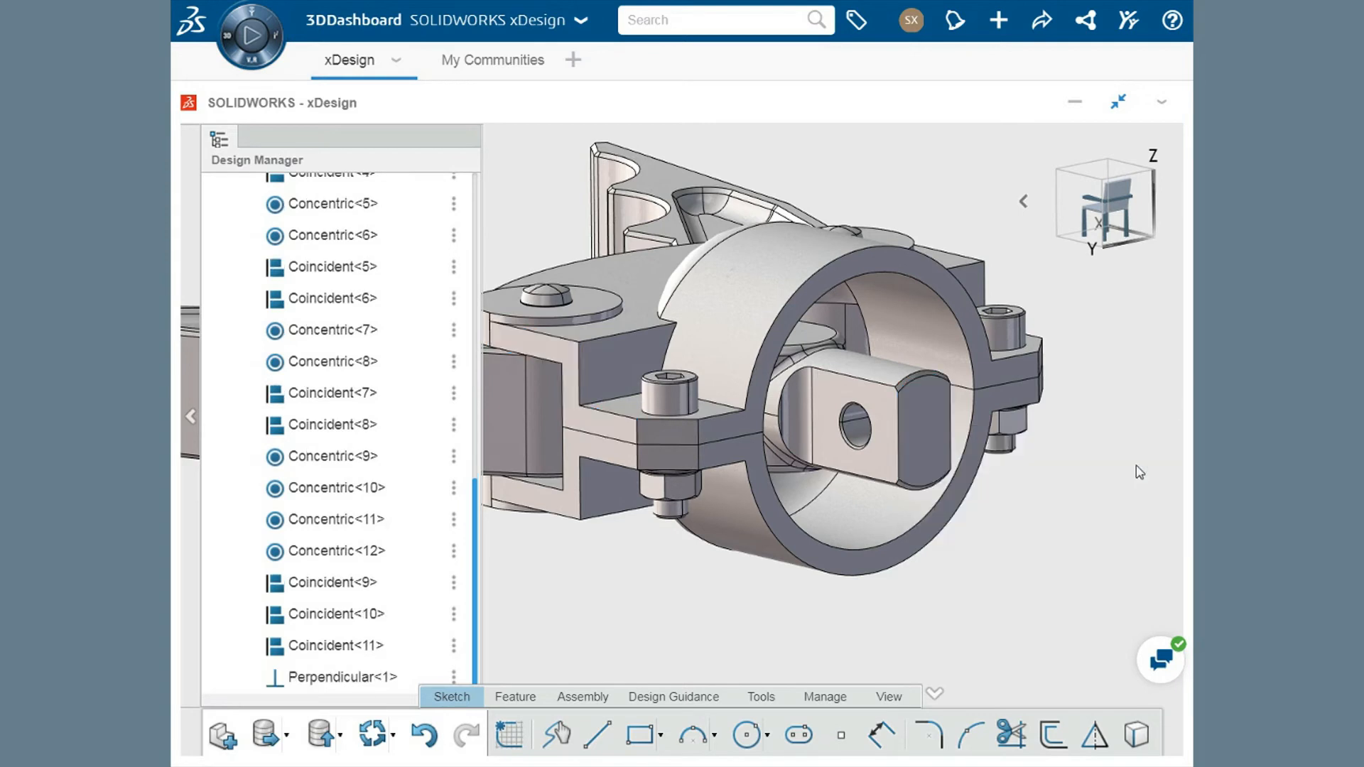
Slide the central rod further out of the bracket's ring to swing the two fingers toward each other
{"action": "scroll", "coordinate": [1101, 475], "scroll_direction": "up", "scroll_amount": 2}
{"action": "middle_click_drag", "start_coordinate": [932, 471], "coordinate": [1097, 547]}
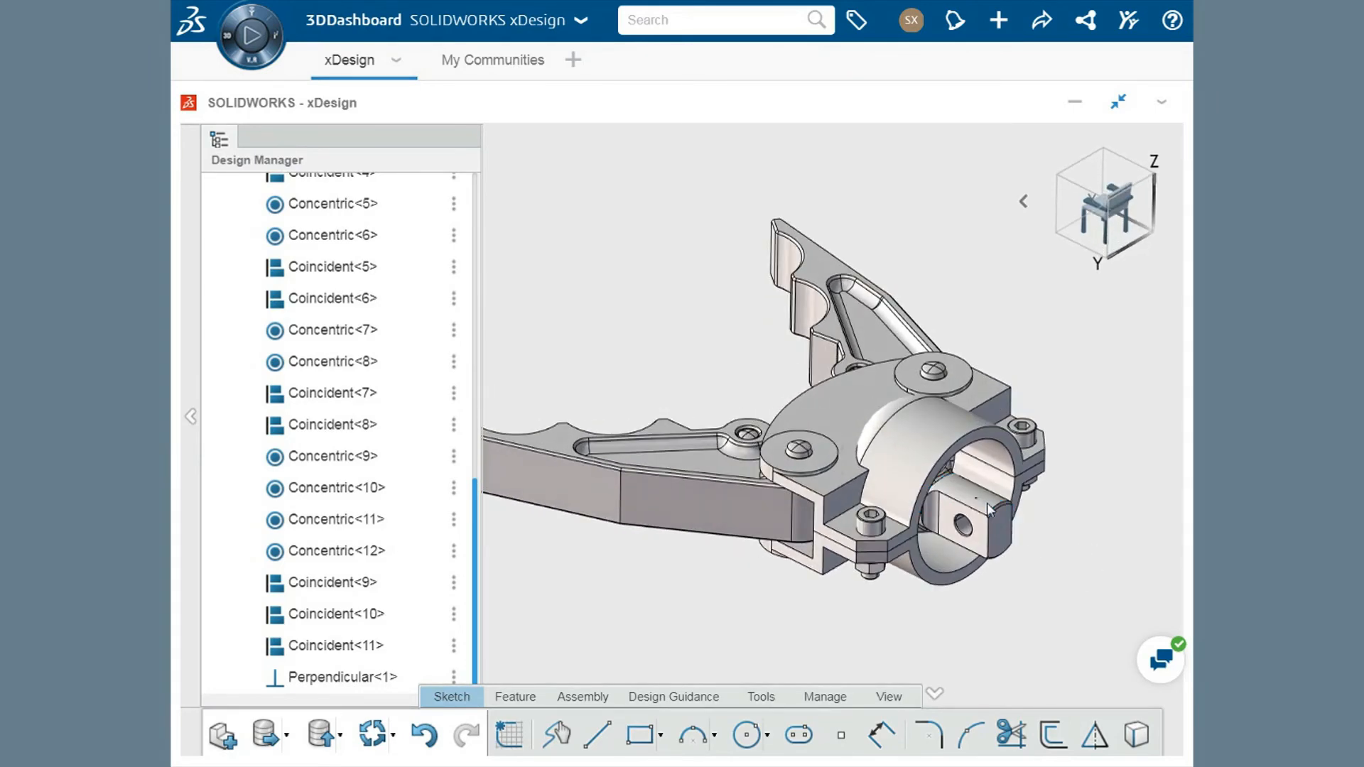
{"action": "mouse_move", "coordinate": [1009, 522]}
{"action": "left_mouse_down"}
{"action": "mouse_move", "coordinate": [972, 500]}
{"action": "mouse_move", "coordinate": [998, 511]}
{"action": "left_mouse_up"}
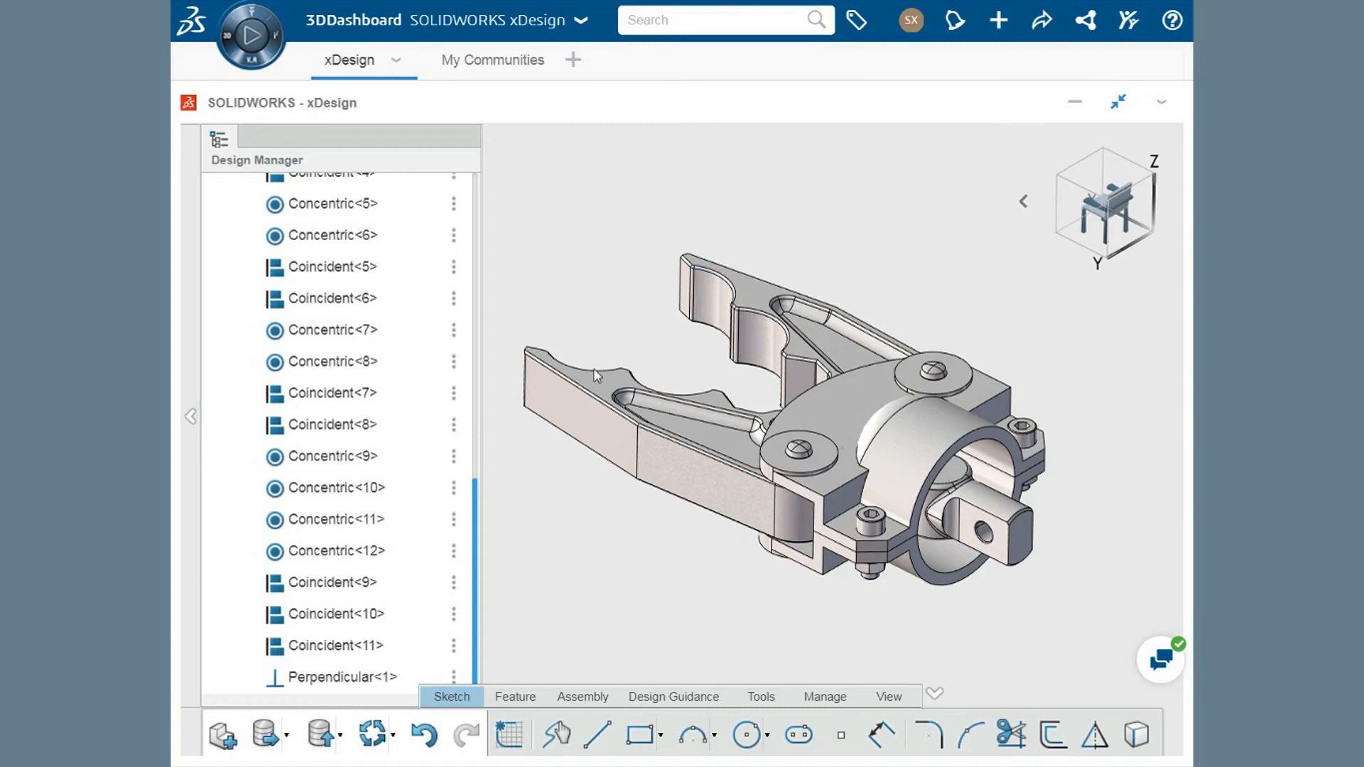
Add a 45 mm distance mate between the central rod's end face and the front face of the bracket's ring
{"action": "left_click", "coordinate": [1018, 547]}
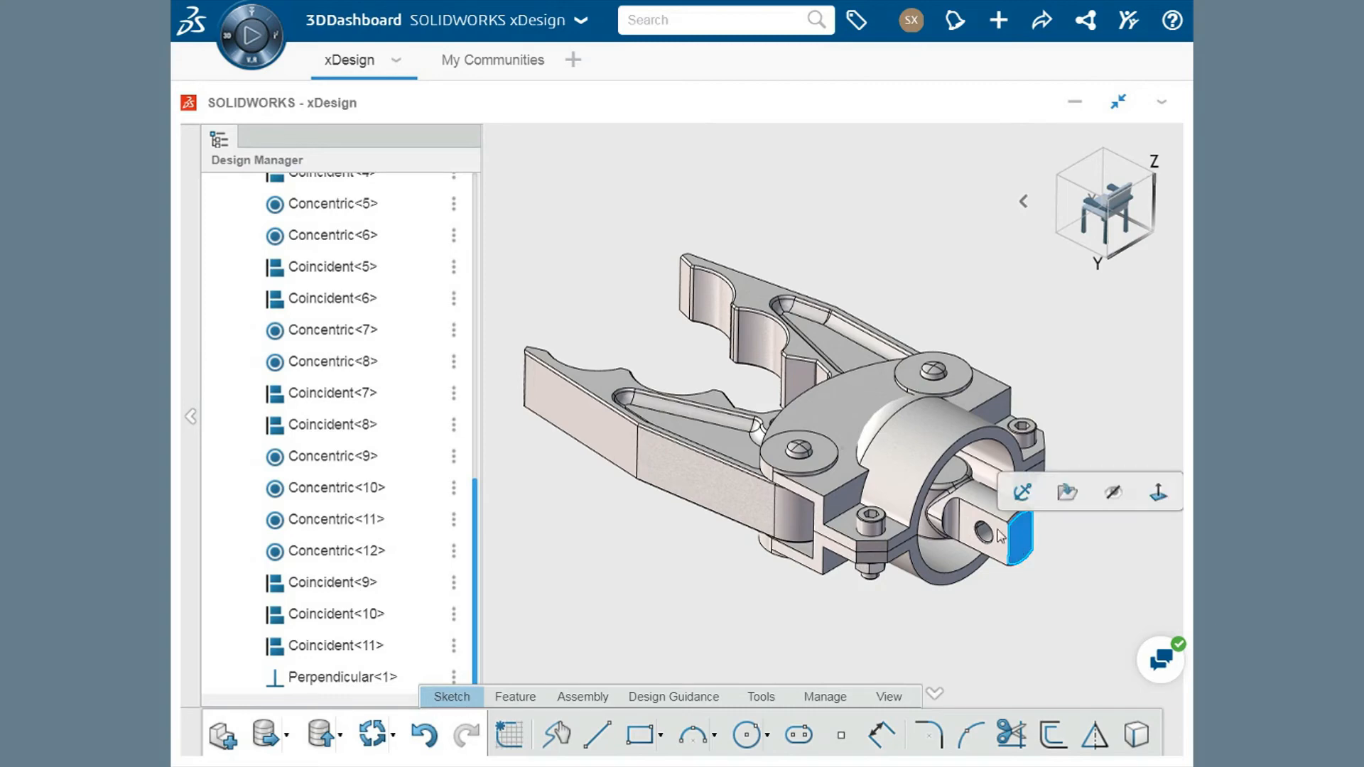
{"action": "scroll", "coordinate": [977, 492], "scroll_direction": "up", "scroll_amount": 5}
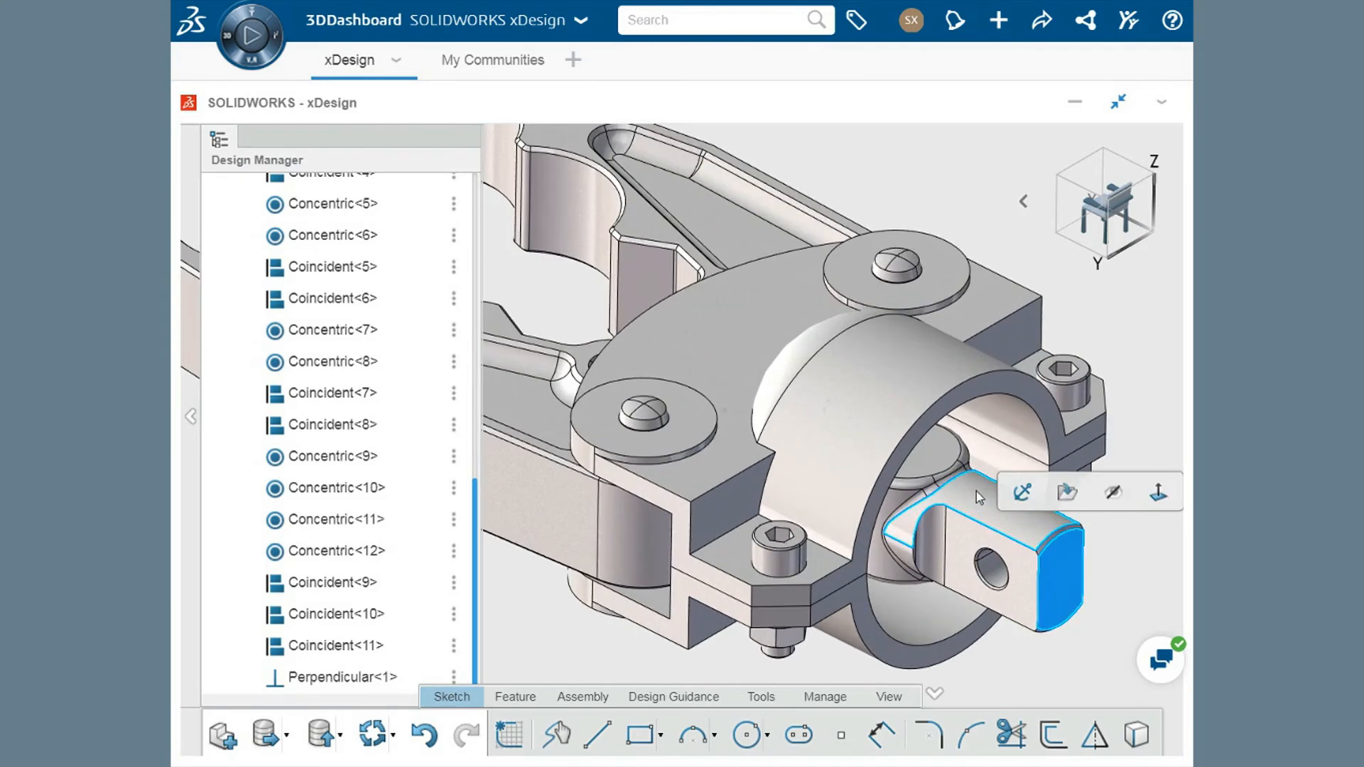
{"action": "left_click", "coordinate": [876, 502]}
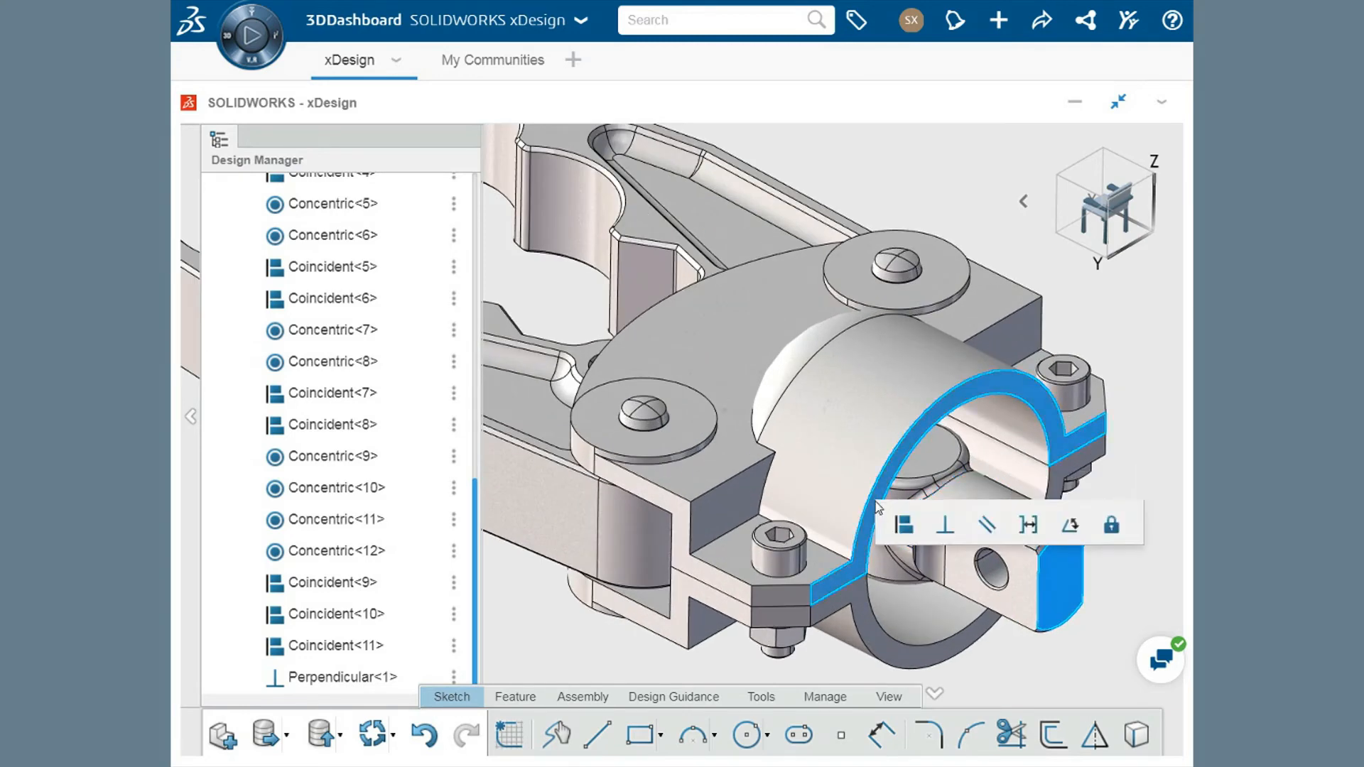
{"action": "left_click", "coordinate": [1032, 527]}
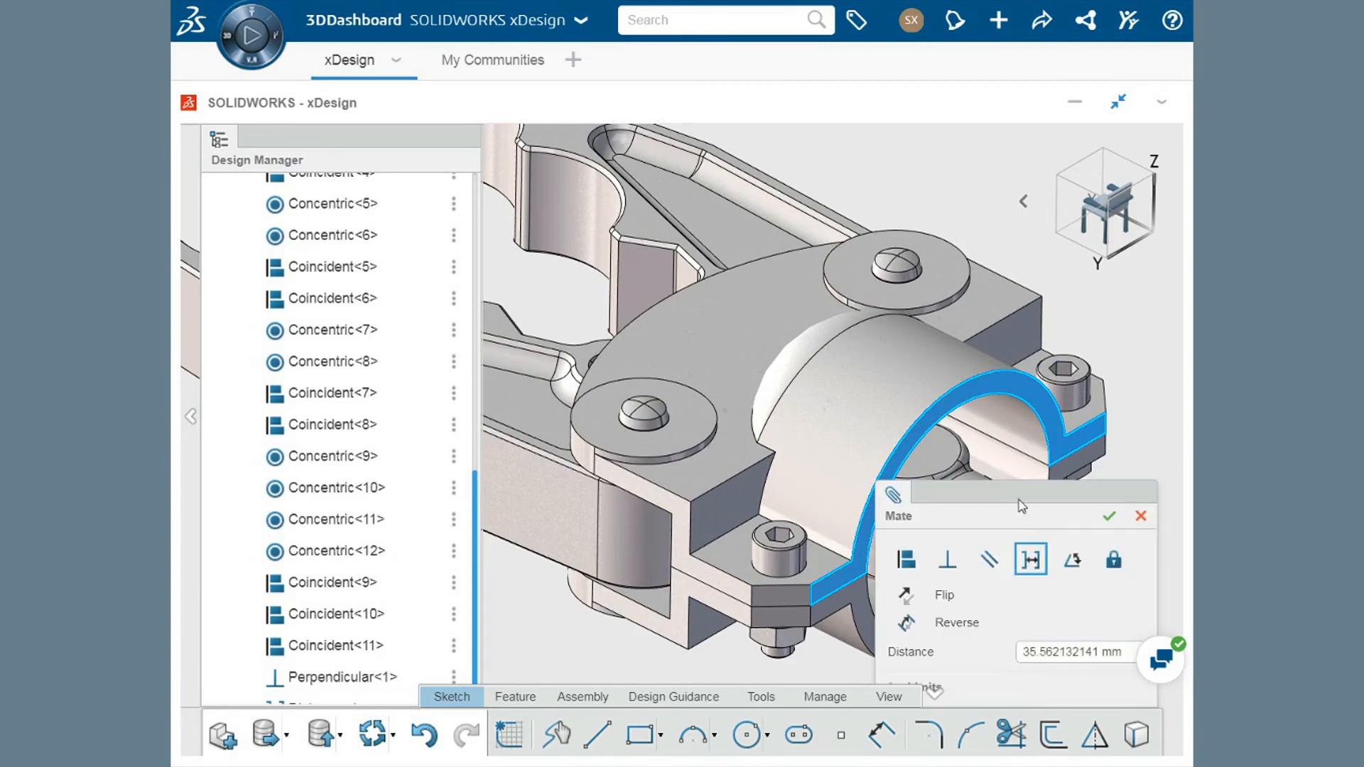
{"action": "middle_click_drag", "start_coordinate": [980, 464], "coordinate": [738, 348]}
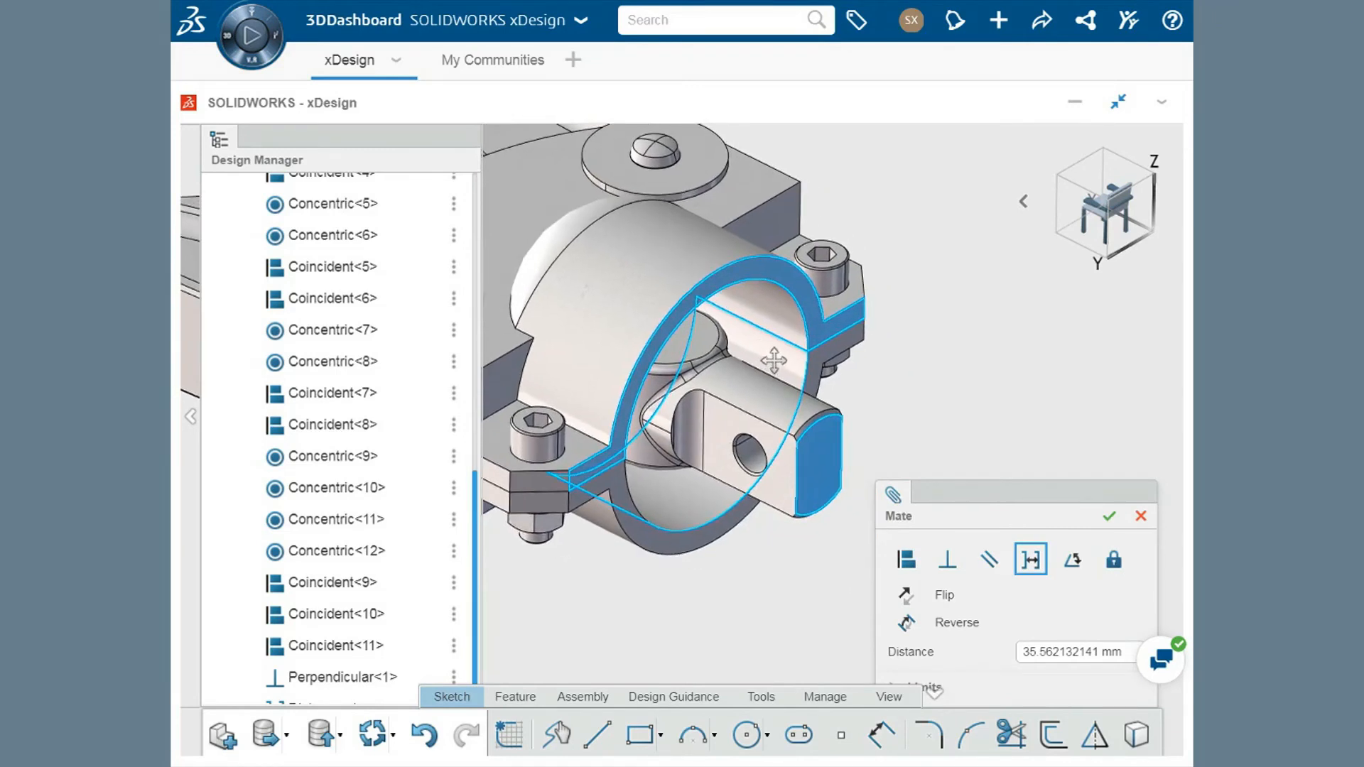
{"action": "left_click", "coordinate": [1099, 652]}
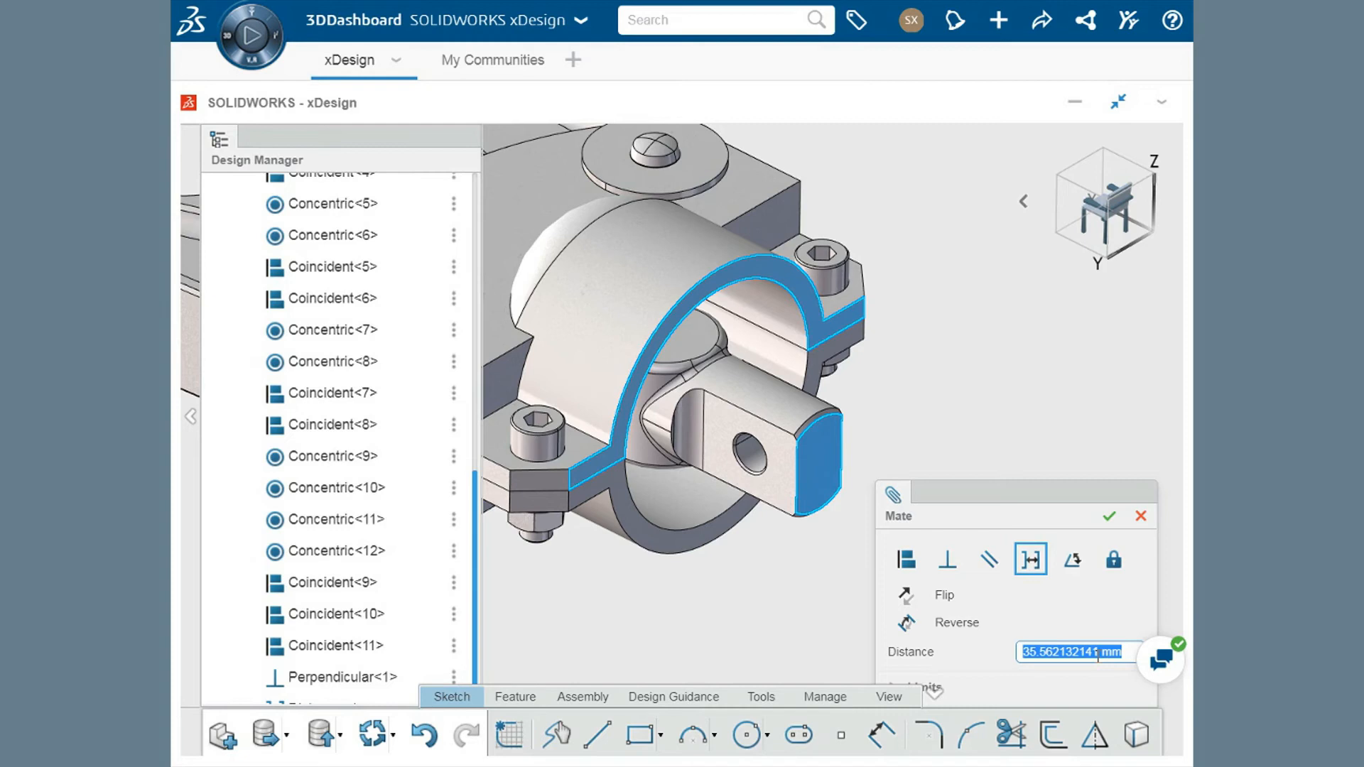
{"action": "type", "text": "45"}
{"action": "key", "text": "Return"}
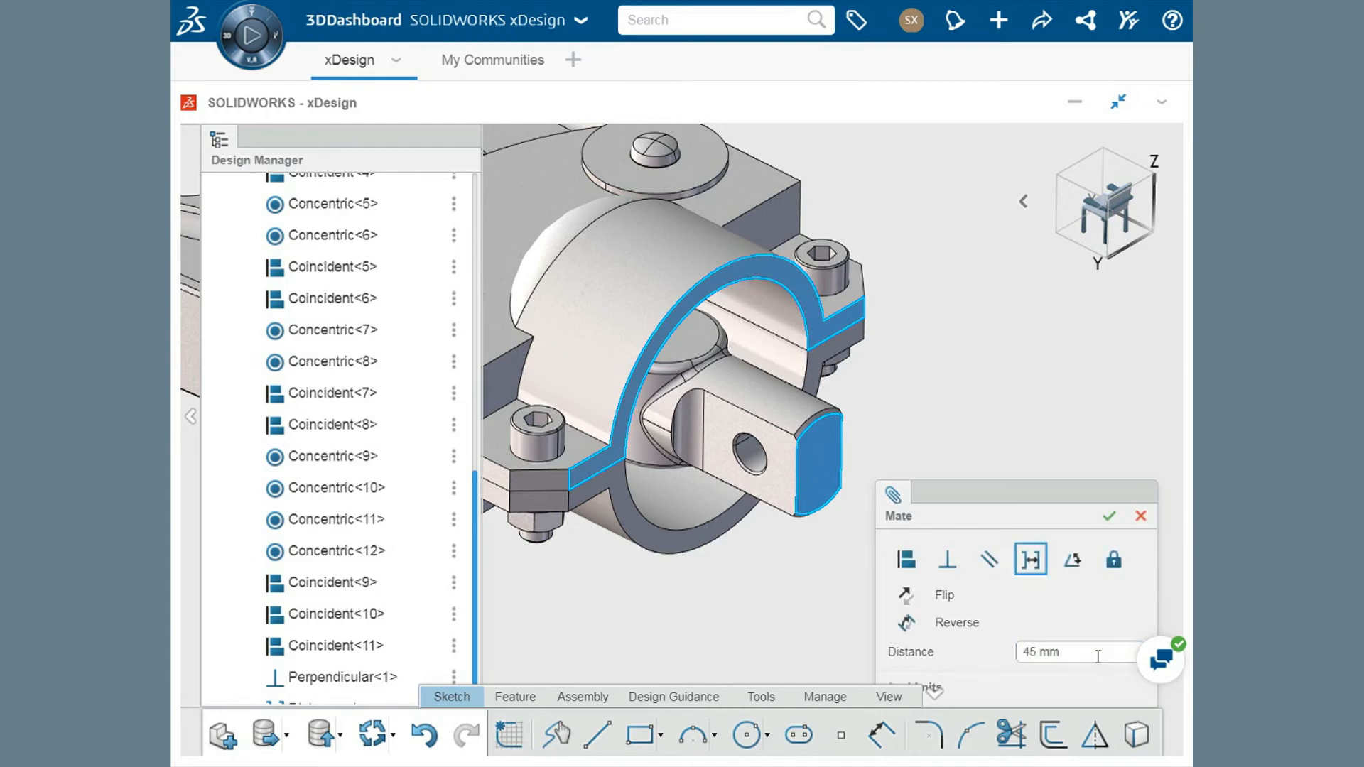
{"action": "left_click_drag", "start_coordinate": [1020, 492], "coordinate": [1020, 396]}
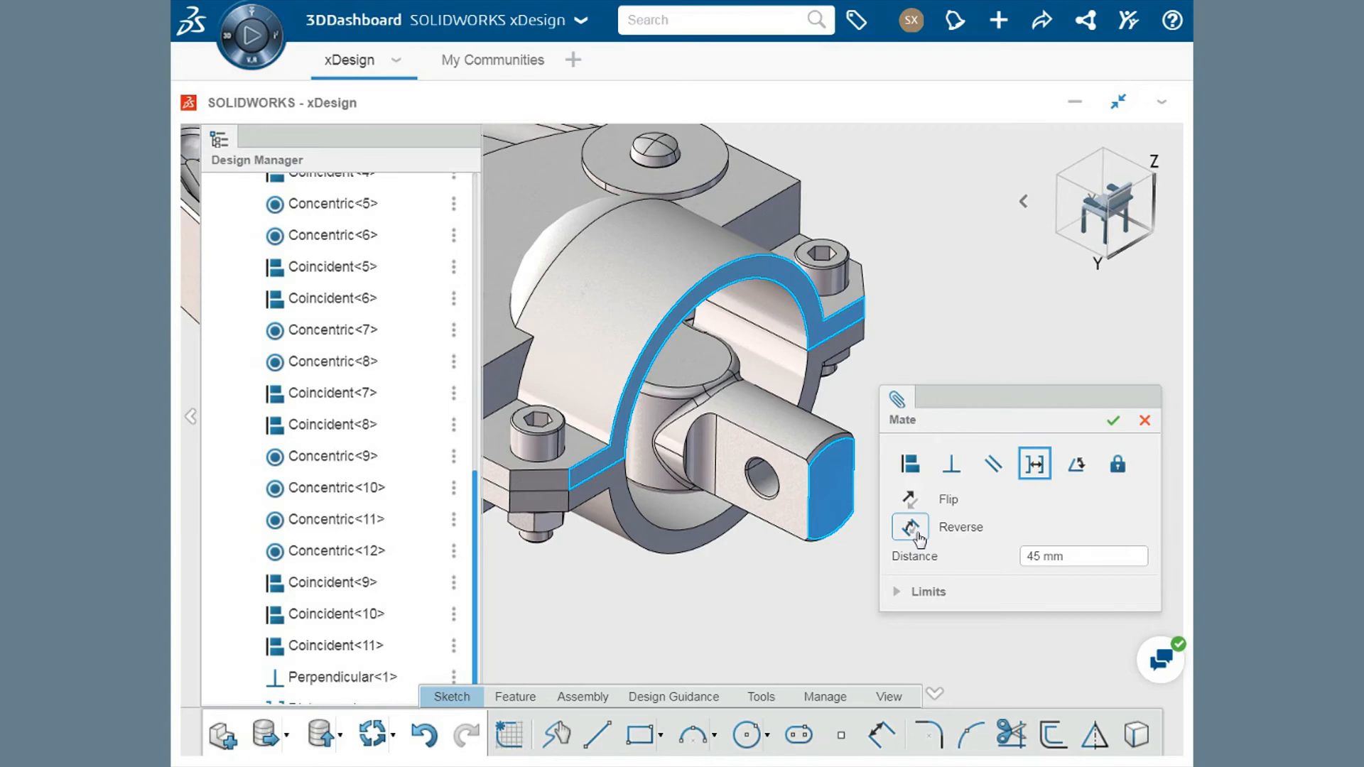
Open the distance mate's minimum and maximum distance limits for editing, and accept the mate
{"action": "left_click", "coordinate": [898, 593]}
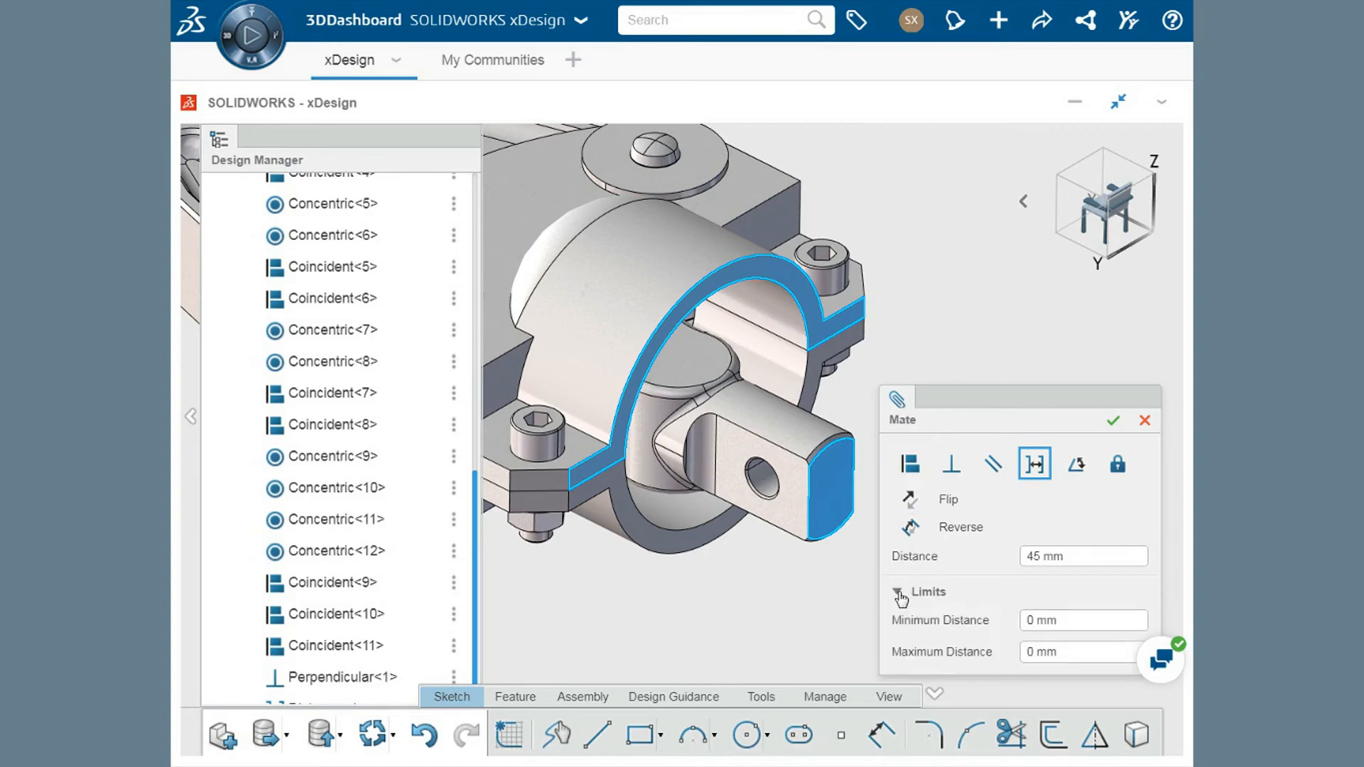
{"action": "left_click", "coordinate": [1076, 620]}
{"action": "left_click", "coordinate": [1072, 652]}
{"action": "left_click", "coordinate": [1114, 421]}
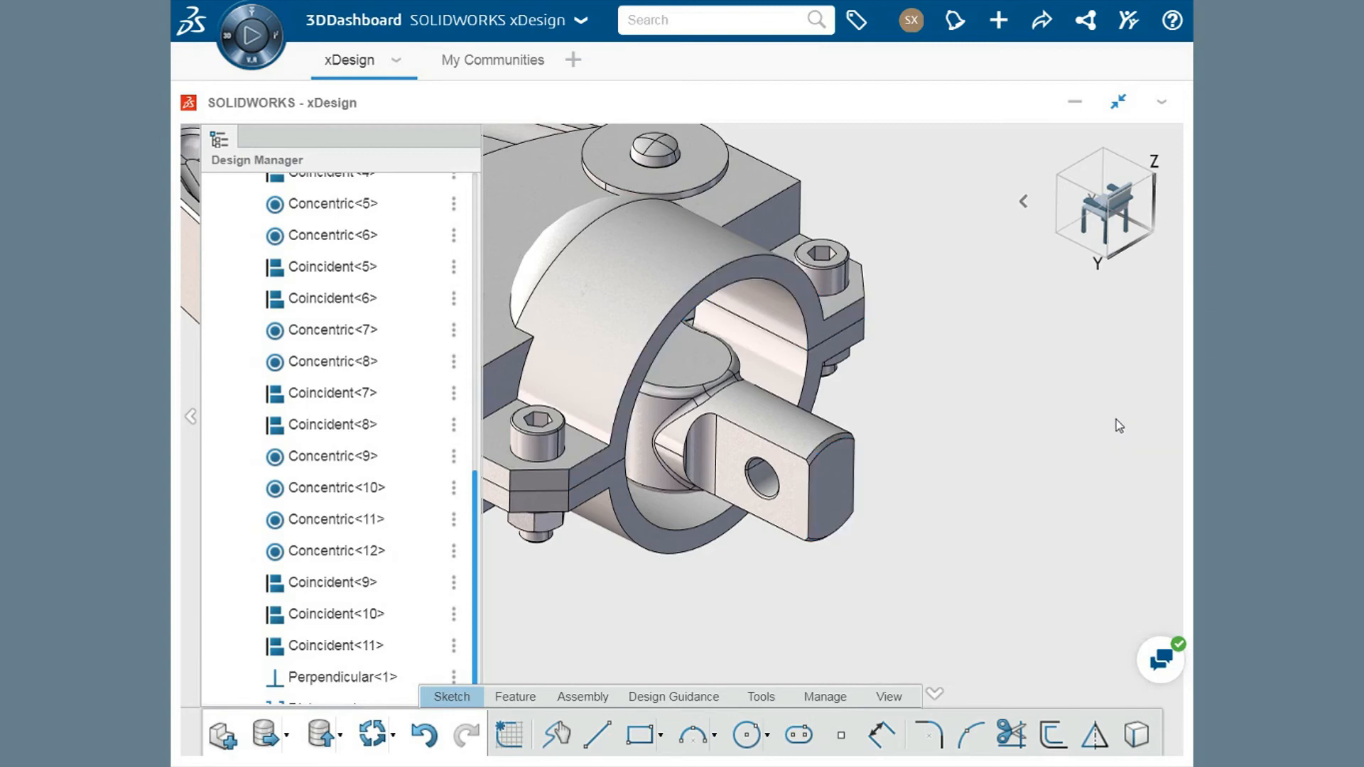
Delete the Distance<1> mate and push the central rod back into the bracket's ring to open the fingers
{"action": "scroll", "coordinate": [929, 420], "scroll_direction": "down", "scroll_amount": 4}
{"action": "middle_click_drag", "start_coordinate": [861, 411], "coordinate": [1061, 510]}
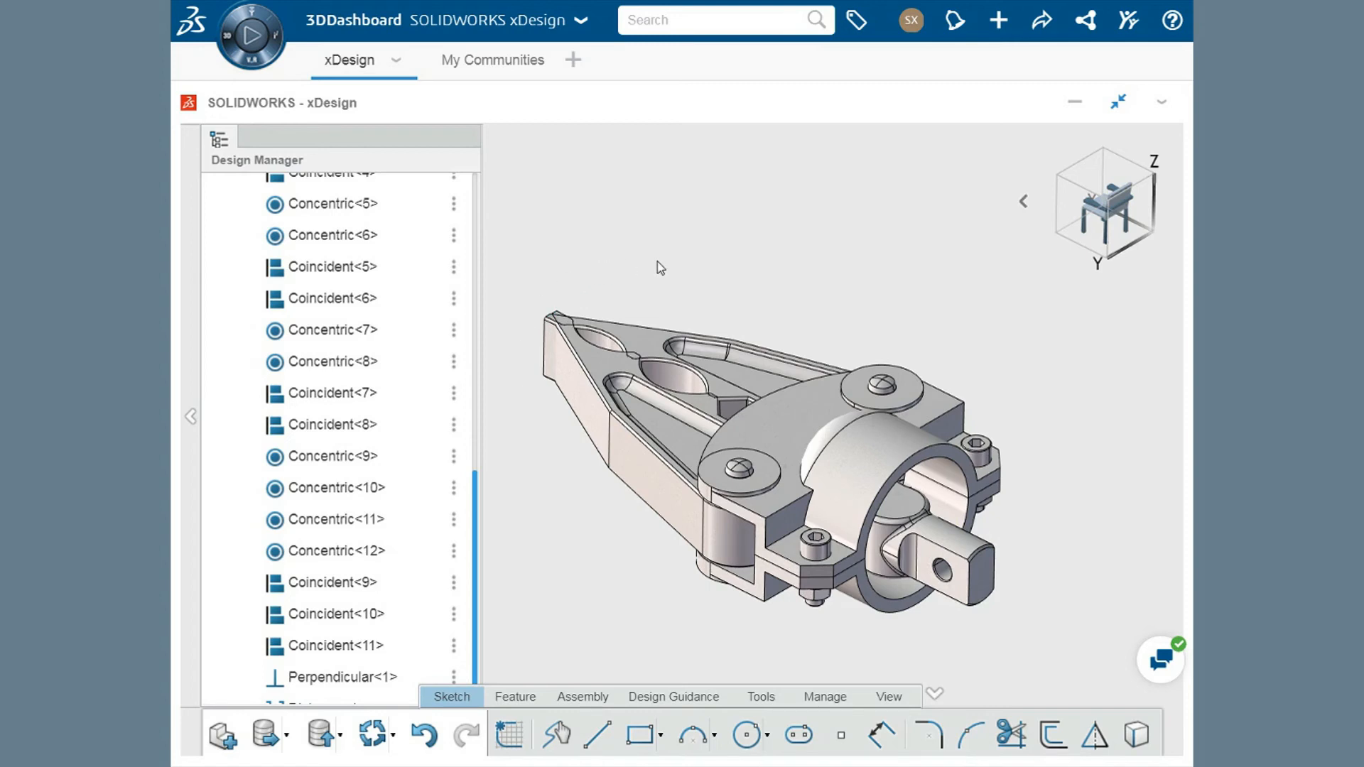
{"action": "scroll", "coordinate": [397, 658], "scroll_direction": "down", "scroll_amount": 1}
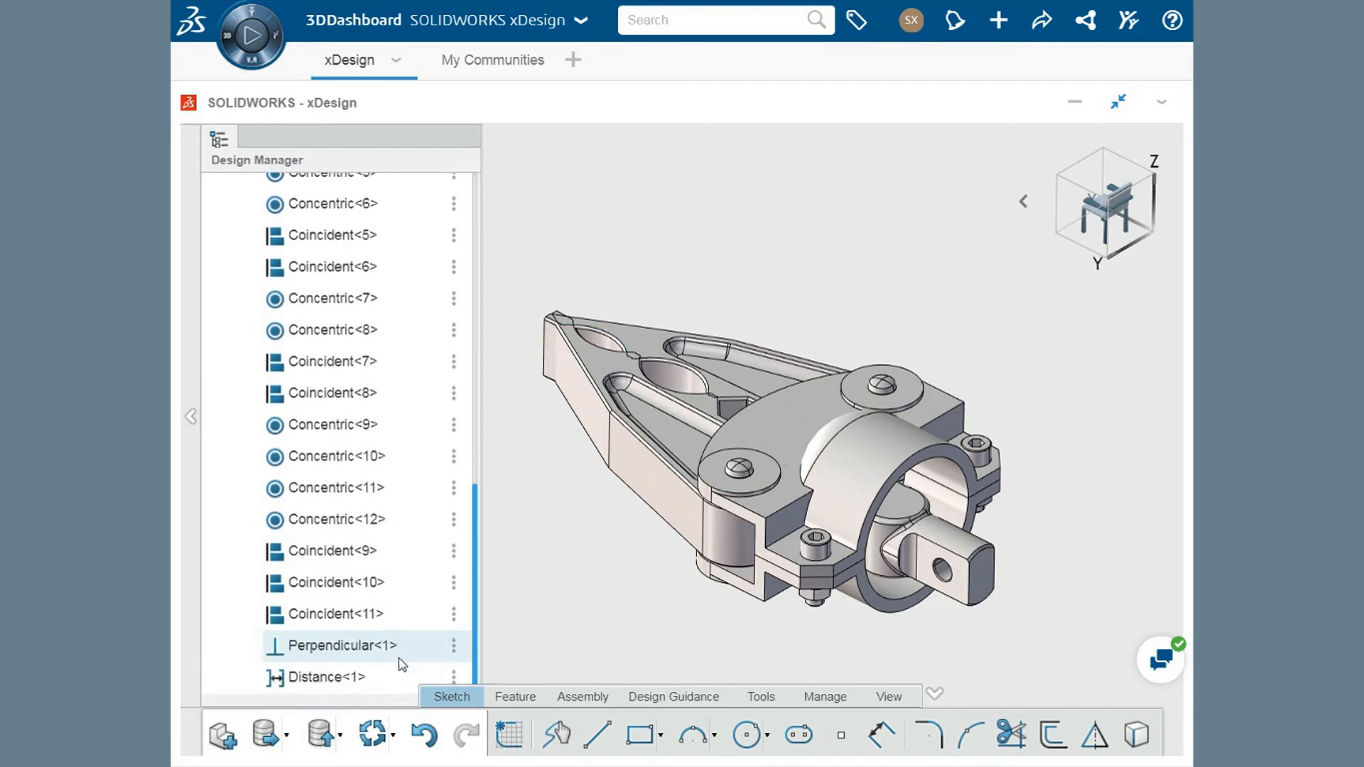
{"action": "left_click", "coordinate": [454, 675]}
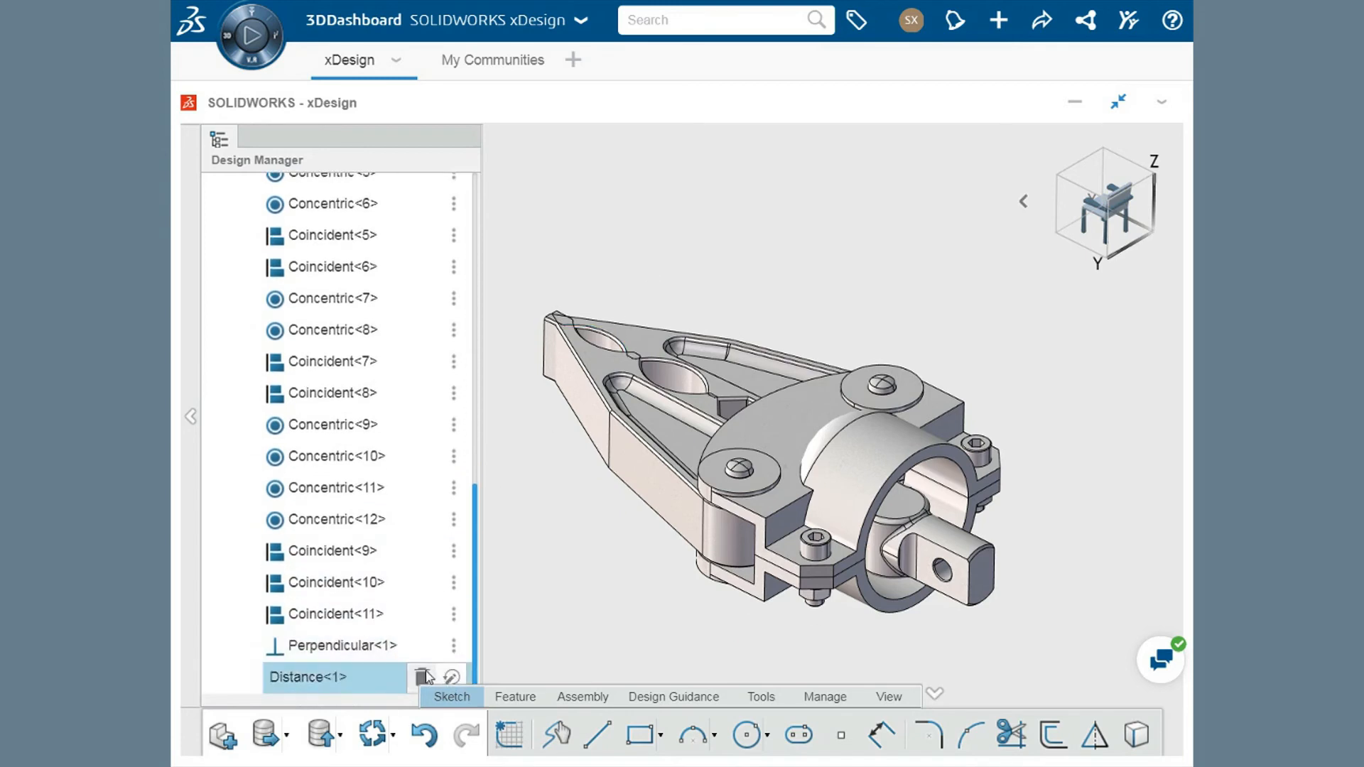
{"action": "left_click", "coordinate": [424, 676]}
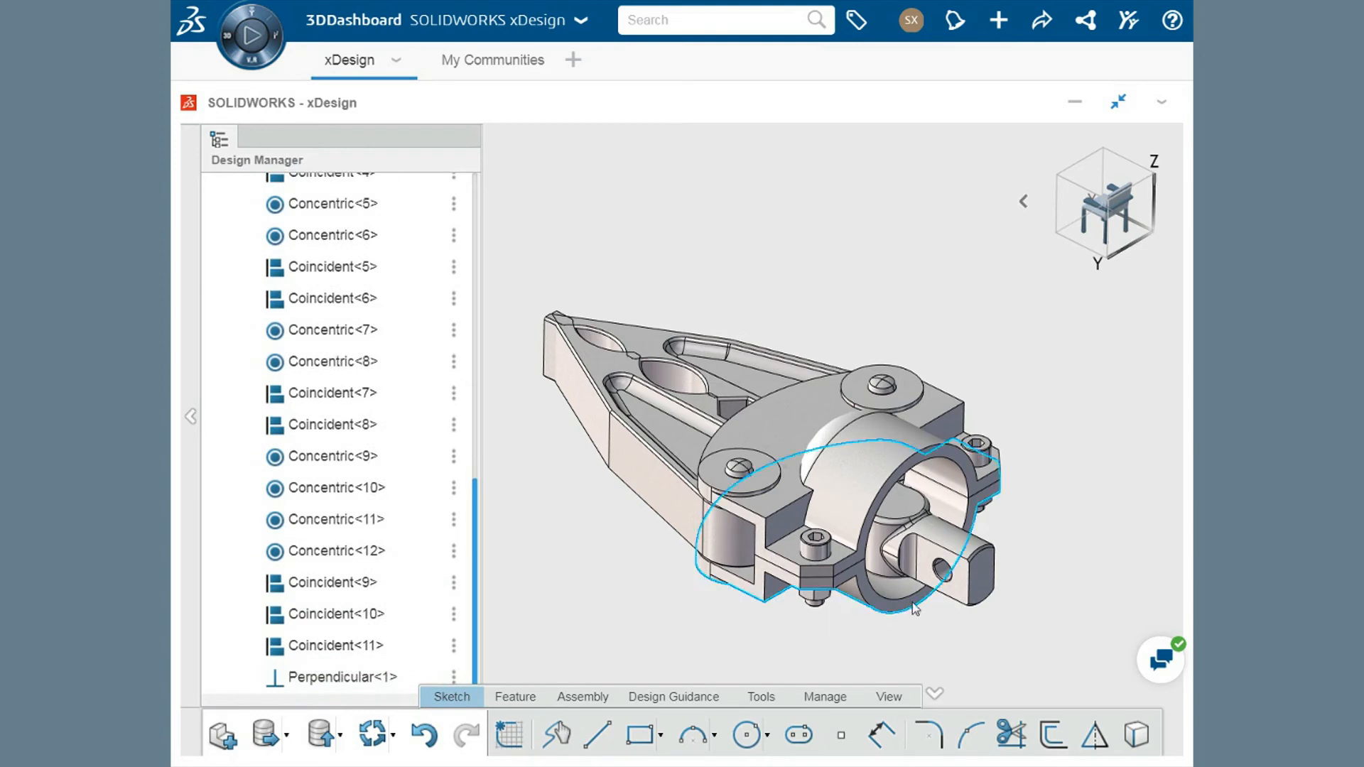
{"action": "left_click_drag", "start_coordinate": [977, 565], "coordinate": [969, 559]}
Add an angle mate of 120 degrees between the tip faces of the two gripper fingers
{"action": "middle_click_drag", "start_coordinate": [597, 575], "coordinate": [930, 655], "text": "ctrl"}
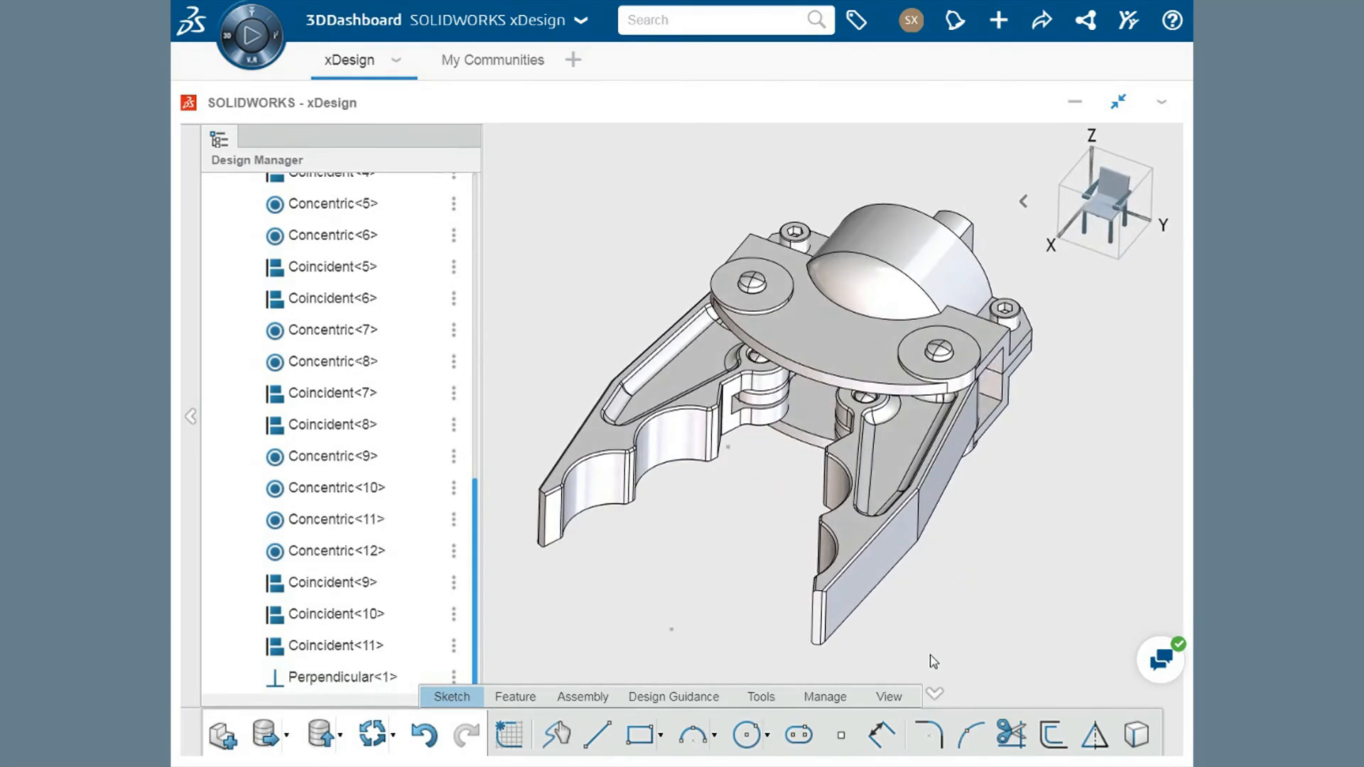
{"action": "left_click", "coordinate": [555, 535]}
{"action": "middle_click_drag", "start_coordinate": [625, 543], "coordinate": [873, 555]}
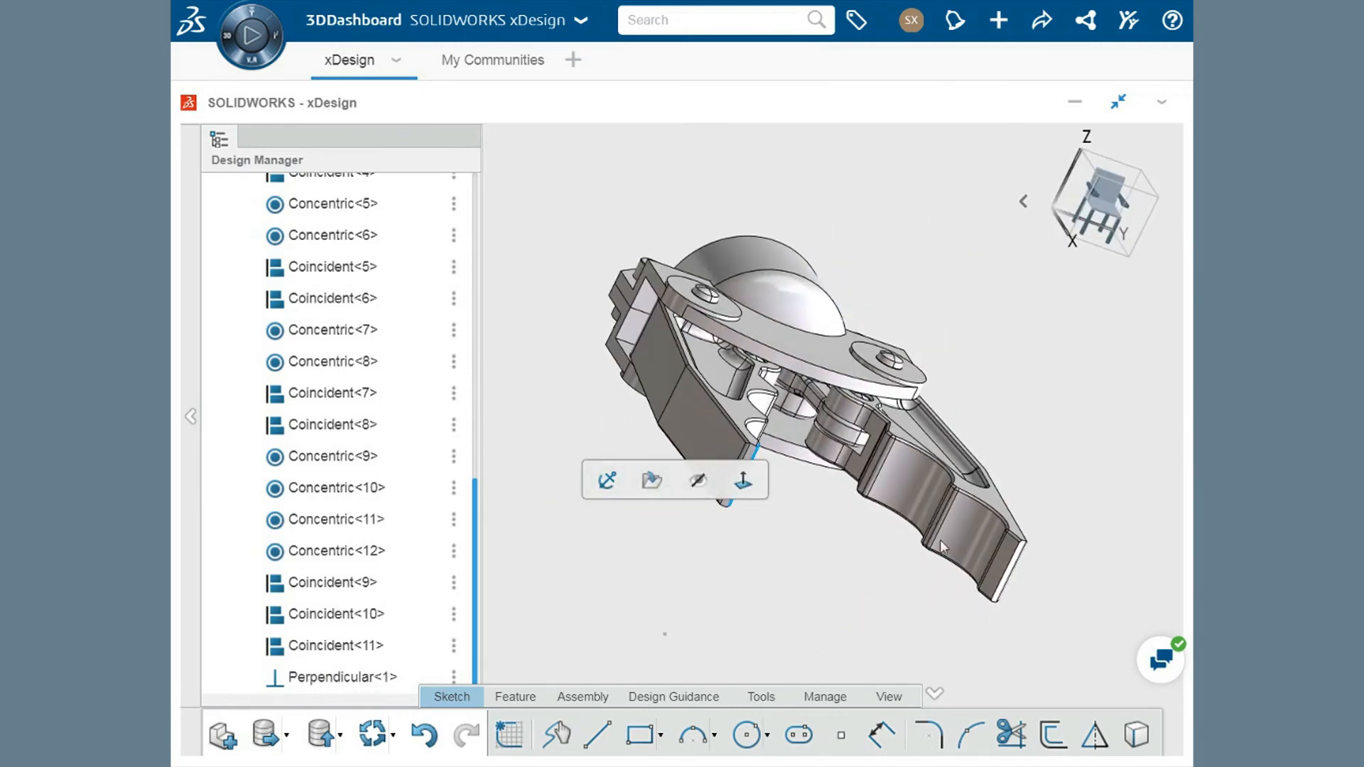
{"action": "left_click", "coordinate": [1008, 561]}
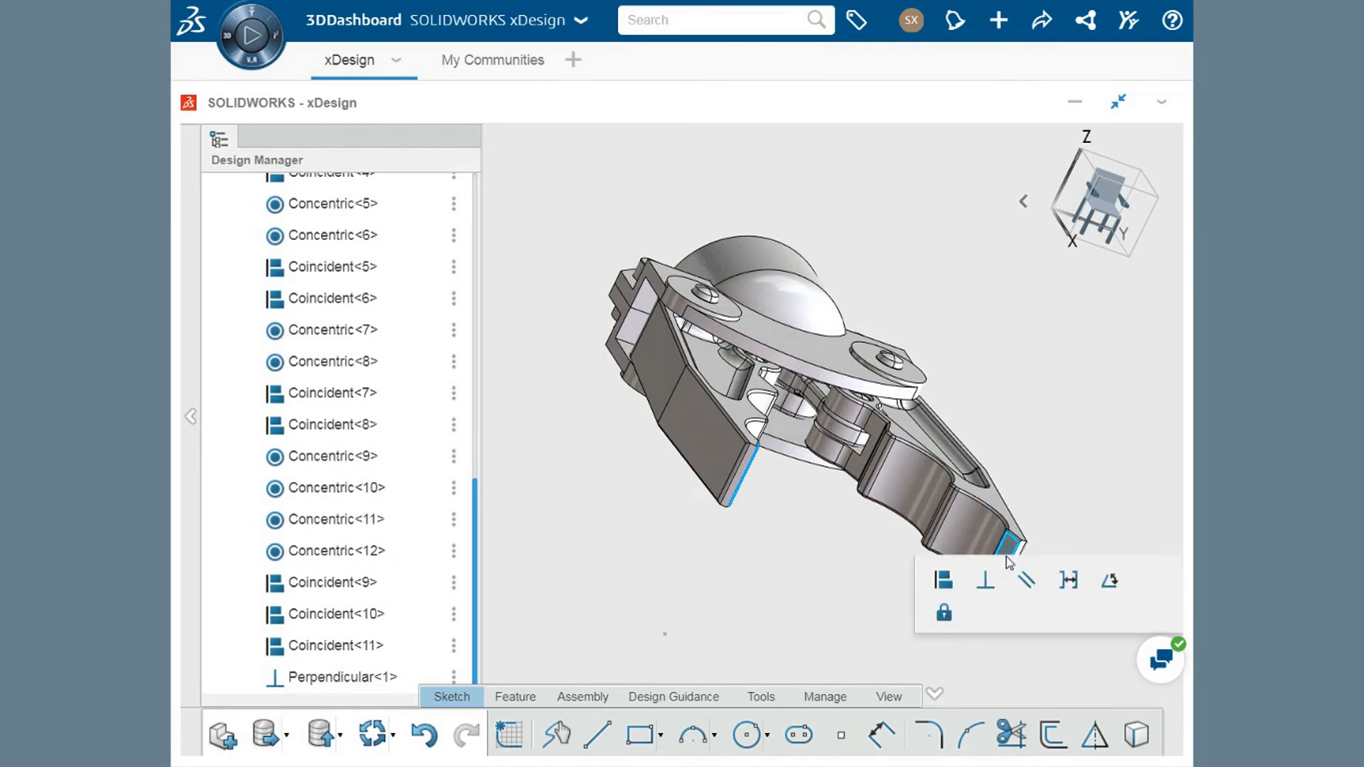
{"action": "left_click", "coordinate": [1109, 582]}
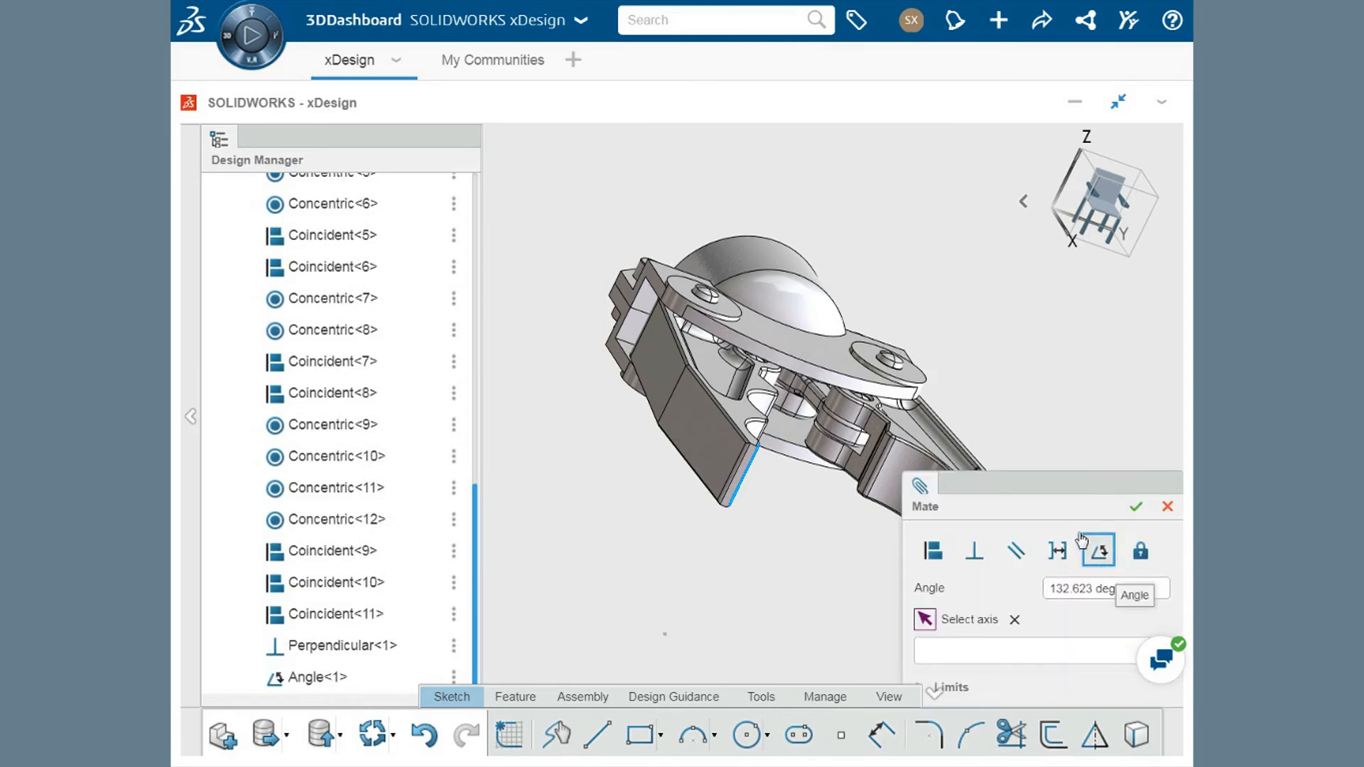
{"action": "middle_click_drag", "start_coordinate": [1034, 455], "coordinate": [838, 480], "text": "ctrl"}
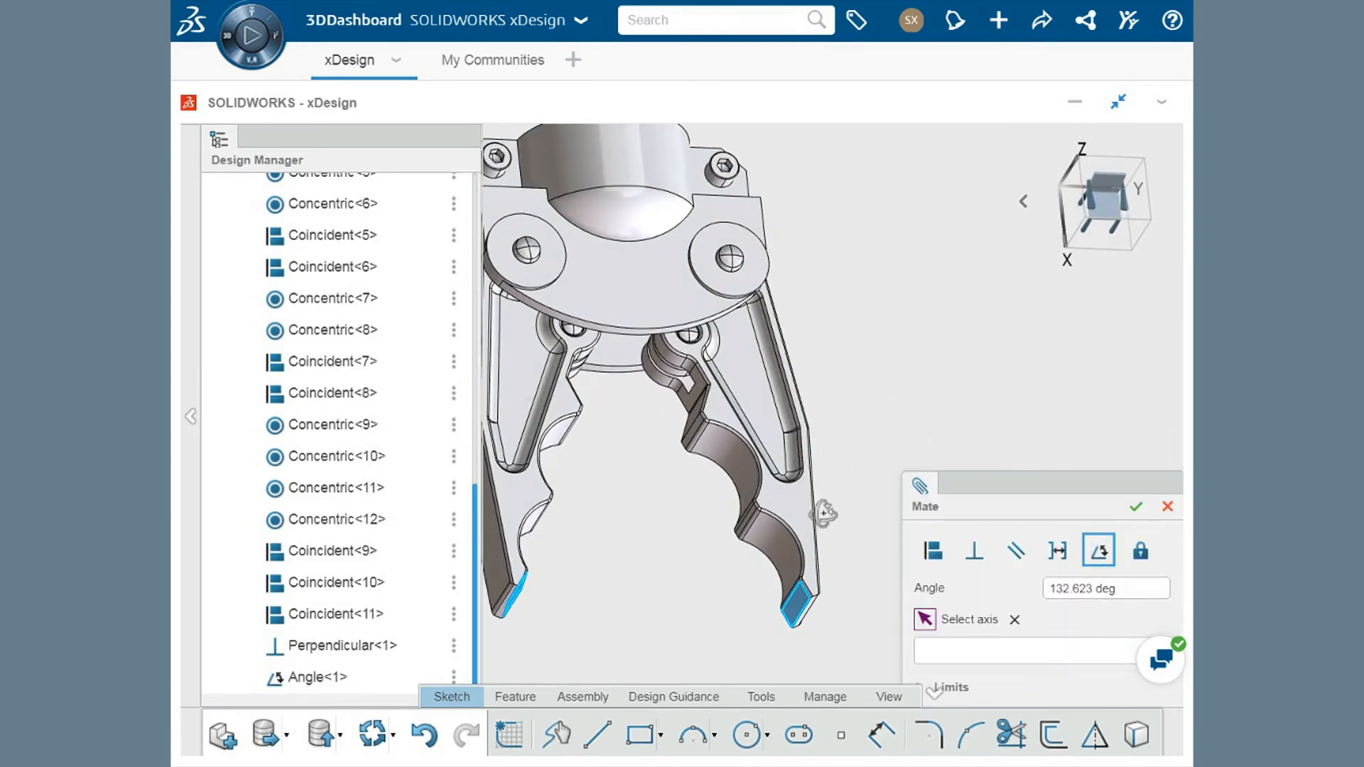
{"action": "left_click_drag", "start_coordinate": [971, 475], "coordinate": [938, 354]}
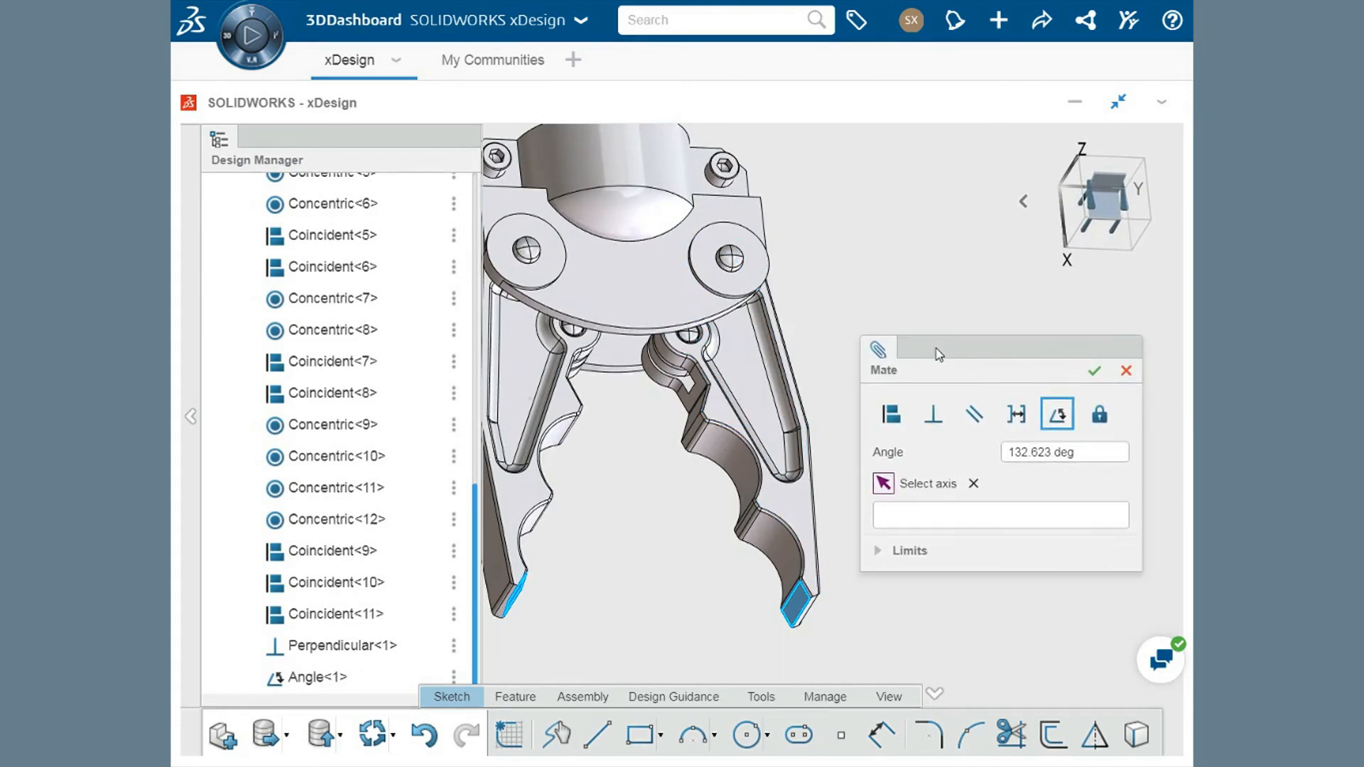
{"action": "triple_click", "coordinate": [1098, 453]}
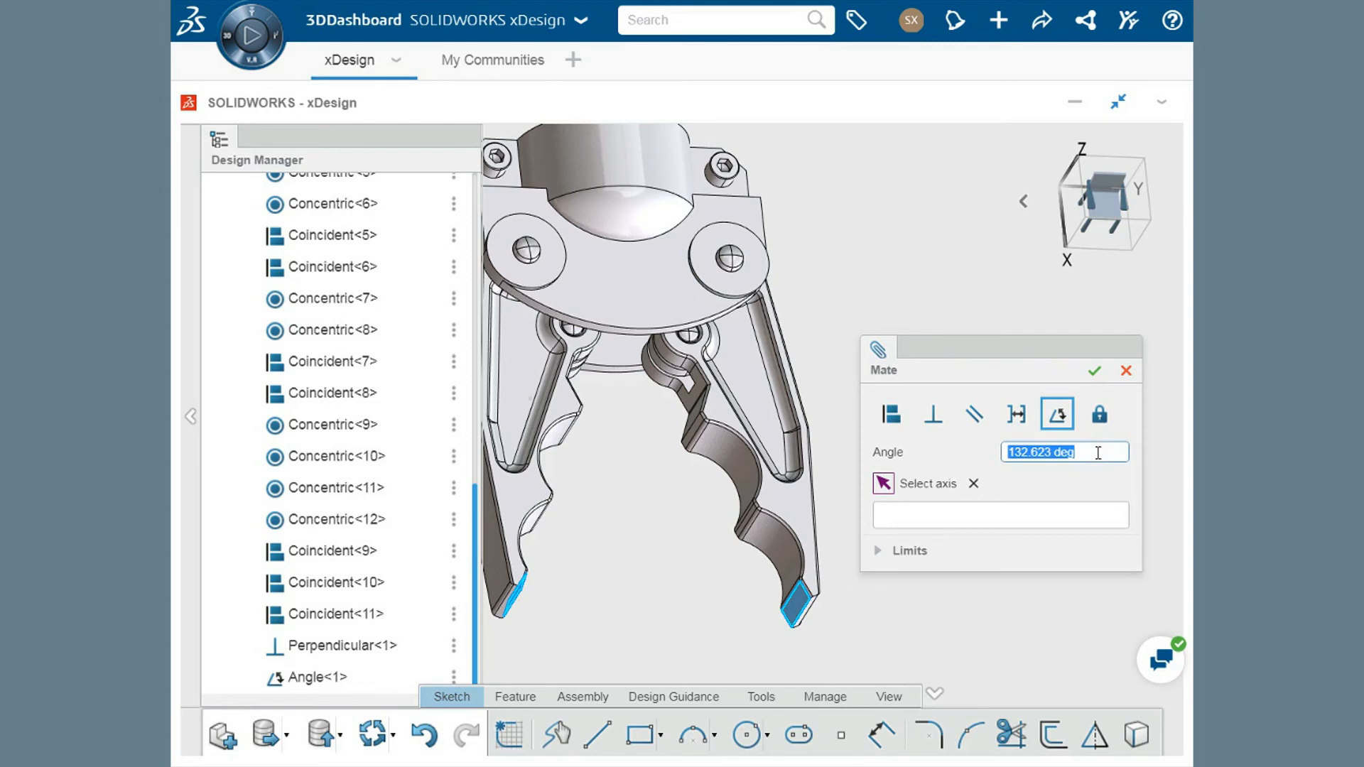
{"action": "type", "text": "120"}
{"action": "key", "text": "Return"}
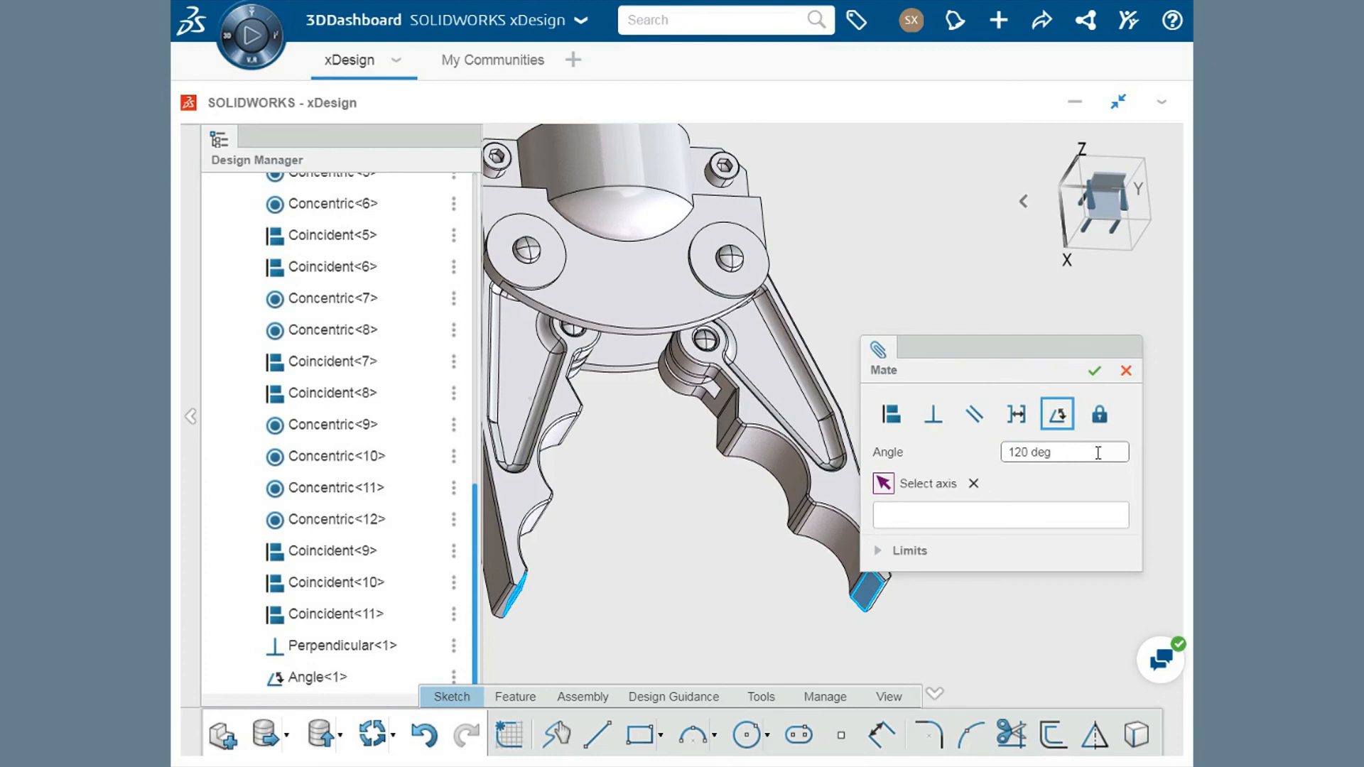
Limit the angle mate to a minimum of 90 and a maximum of 180 degrees, and accept the mate
{"action": "left_click", "coordinate": [879, 551]}
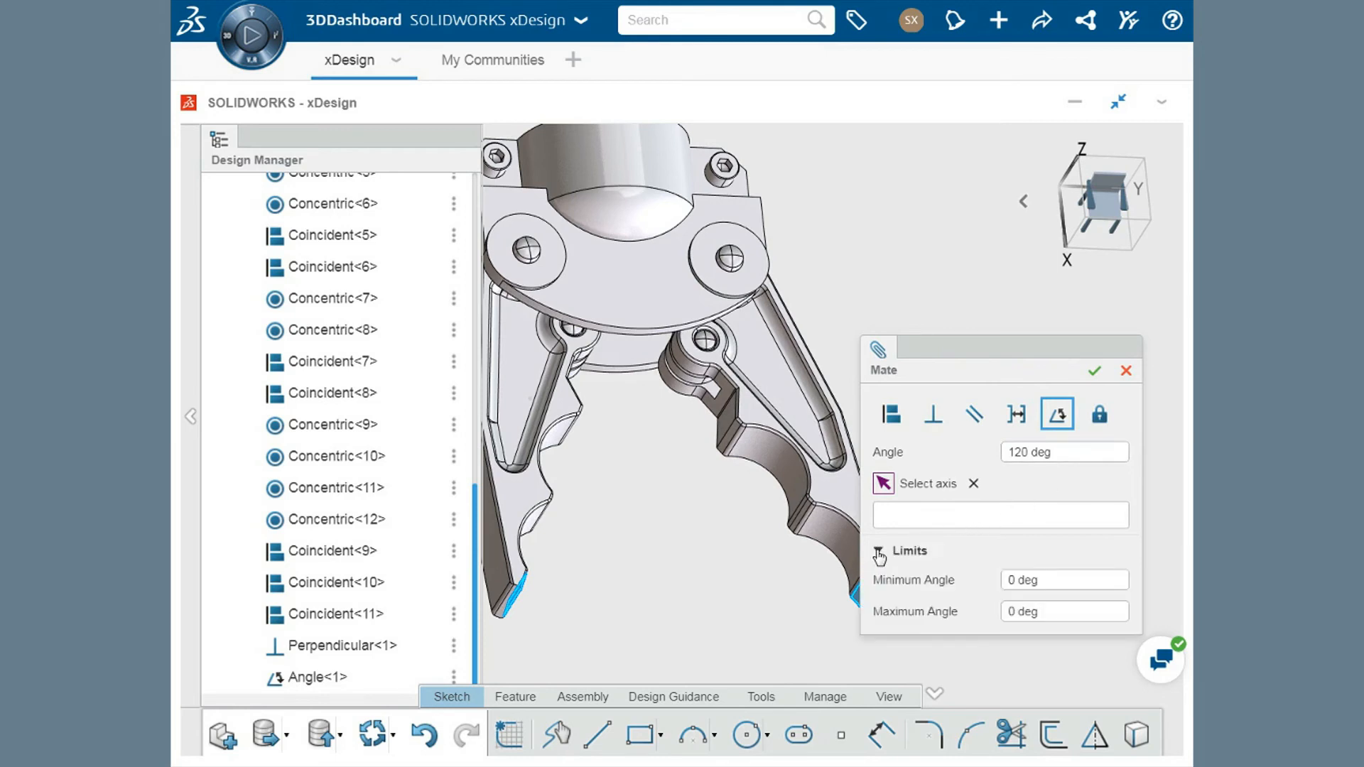
{"action": "left_click", "coordinate": [1055, 580]}
{"action": "type", "text": "90"}
{"action": "left_click", "coordinate": [1063, 609]}
{"action": "type", "text": "180"}
{"action": "key", "text": "Return"}
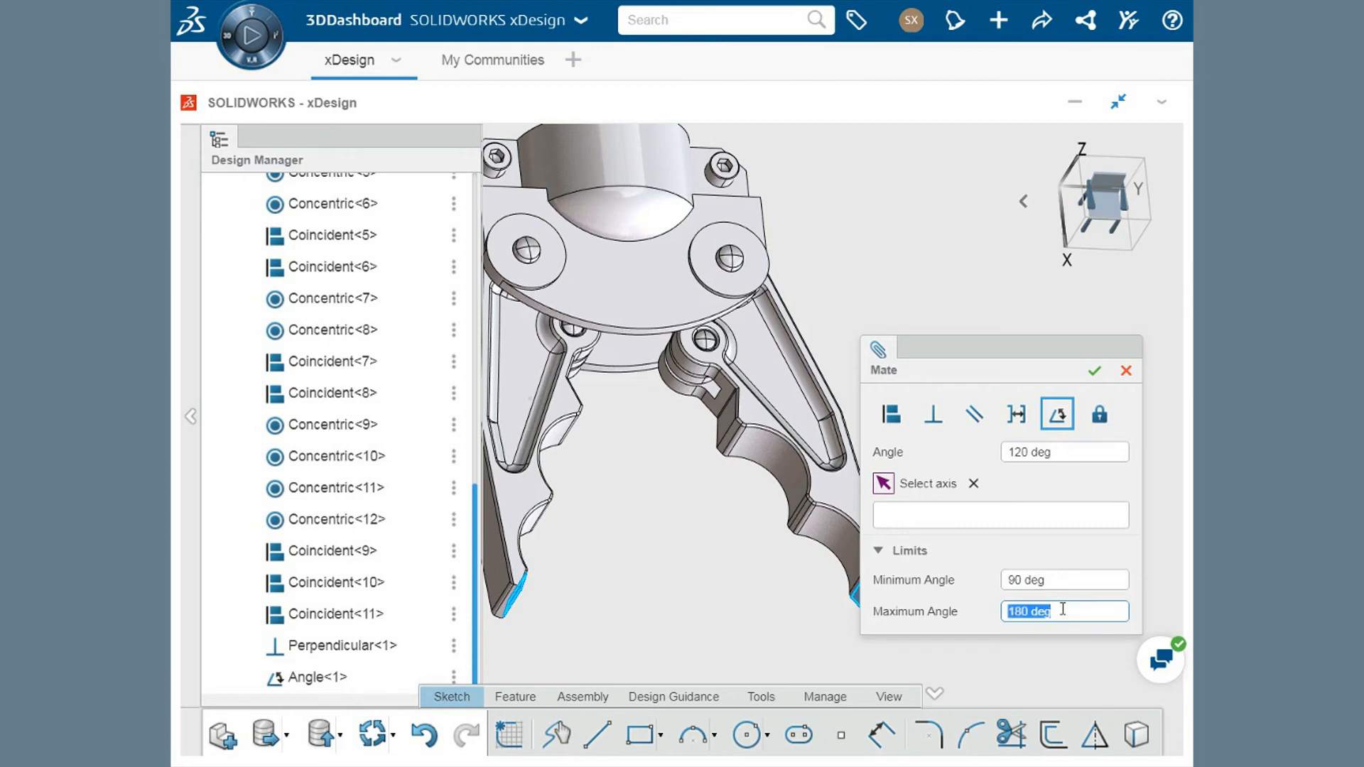
{"action": "left_click", "coordinate": [1068, 452]}
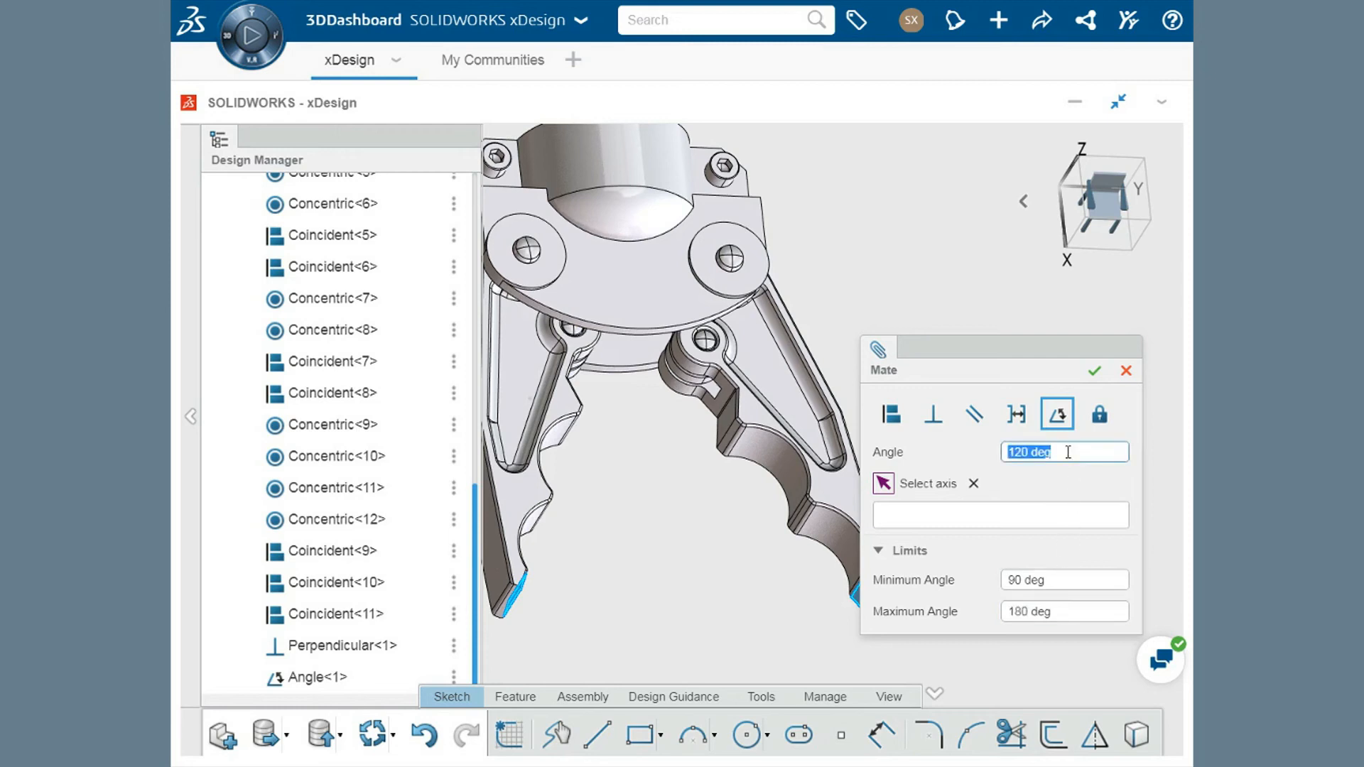
{"action": "left_click", "coordinate": [1094, 370]}
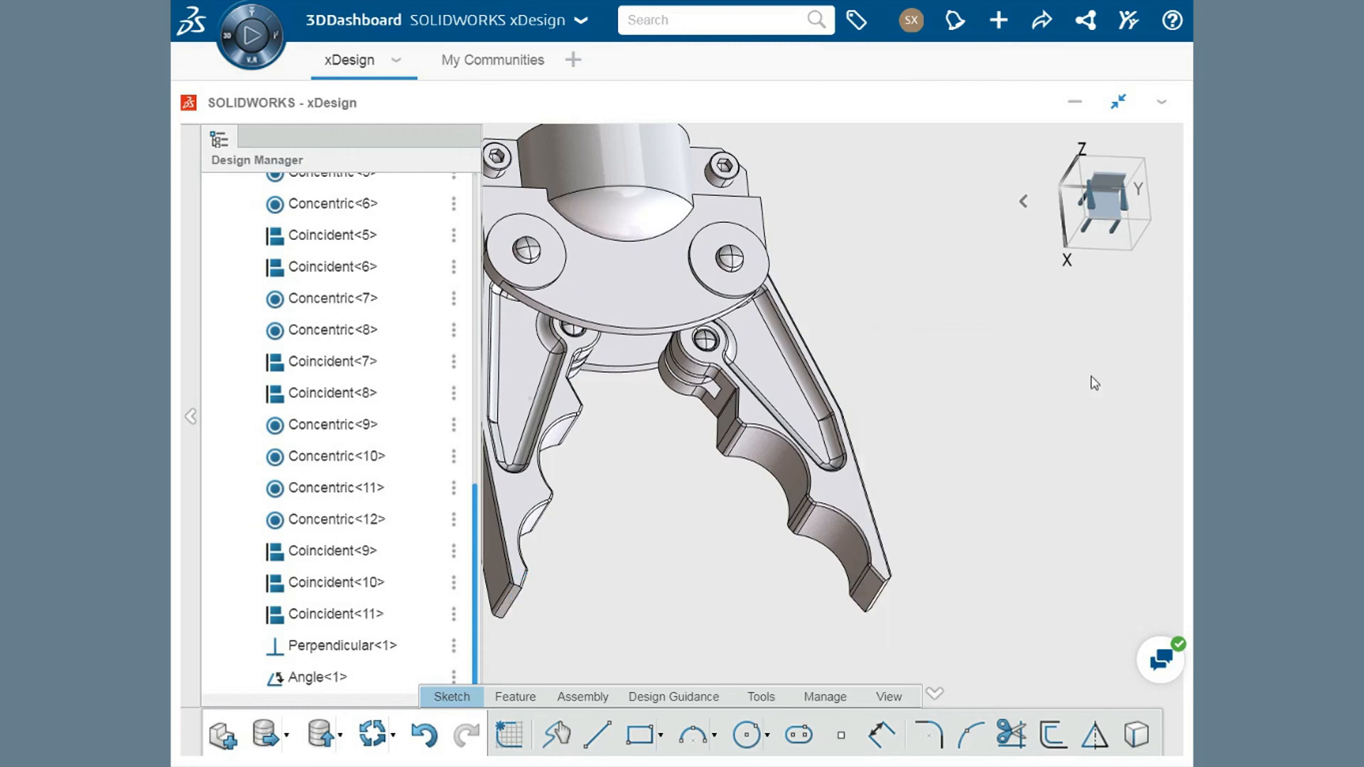
{"action": "middle_click_drag", "start_coordinate": [962, 381], "coordinate": [1062, 385], "text": "ctrl"}
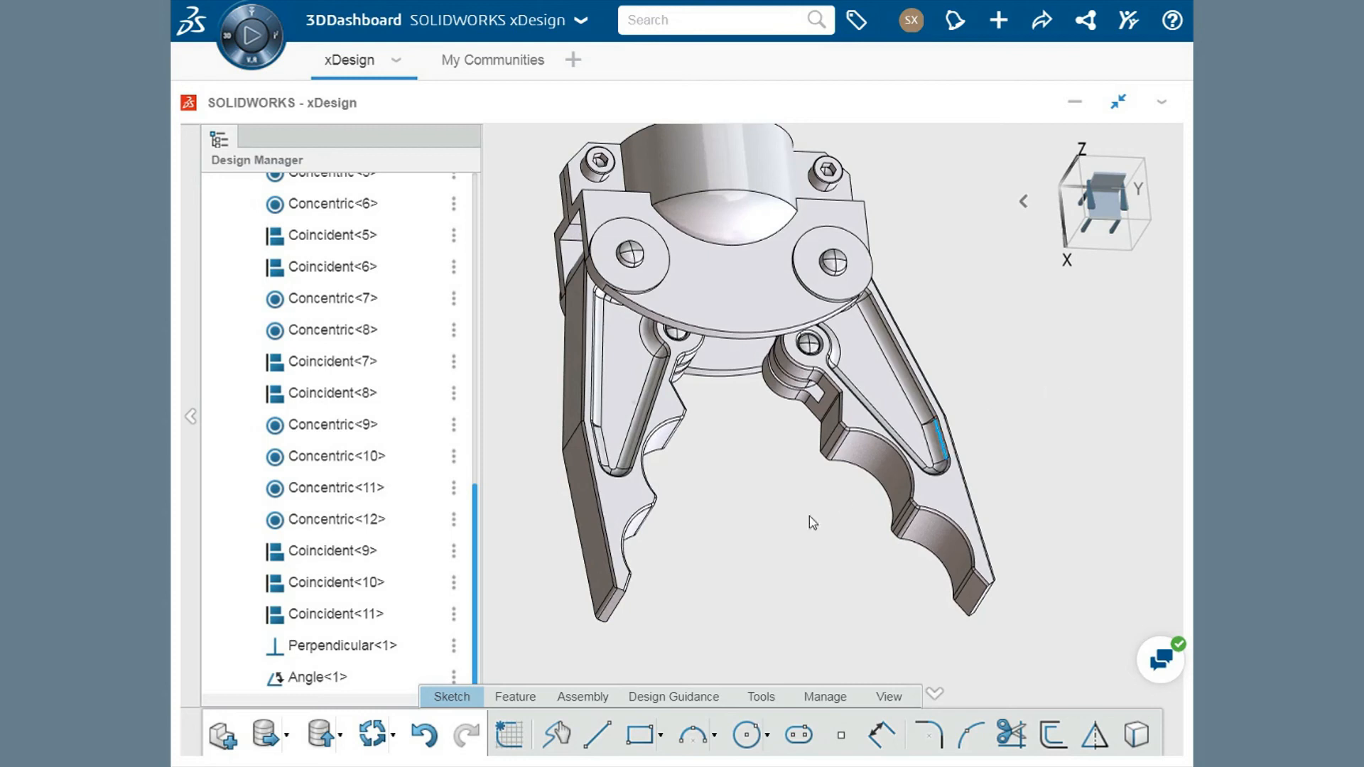
Edit the Angle<1> mate between the two fingers and set its angle to 150 degrees
{"action": "double_click", "coordinate": [332, 678]}
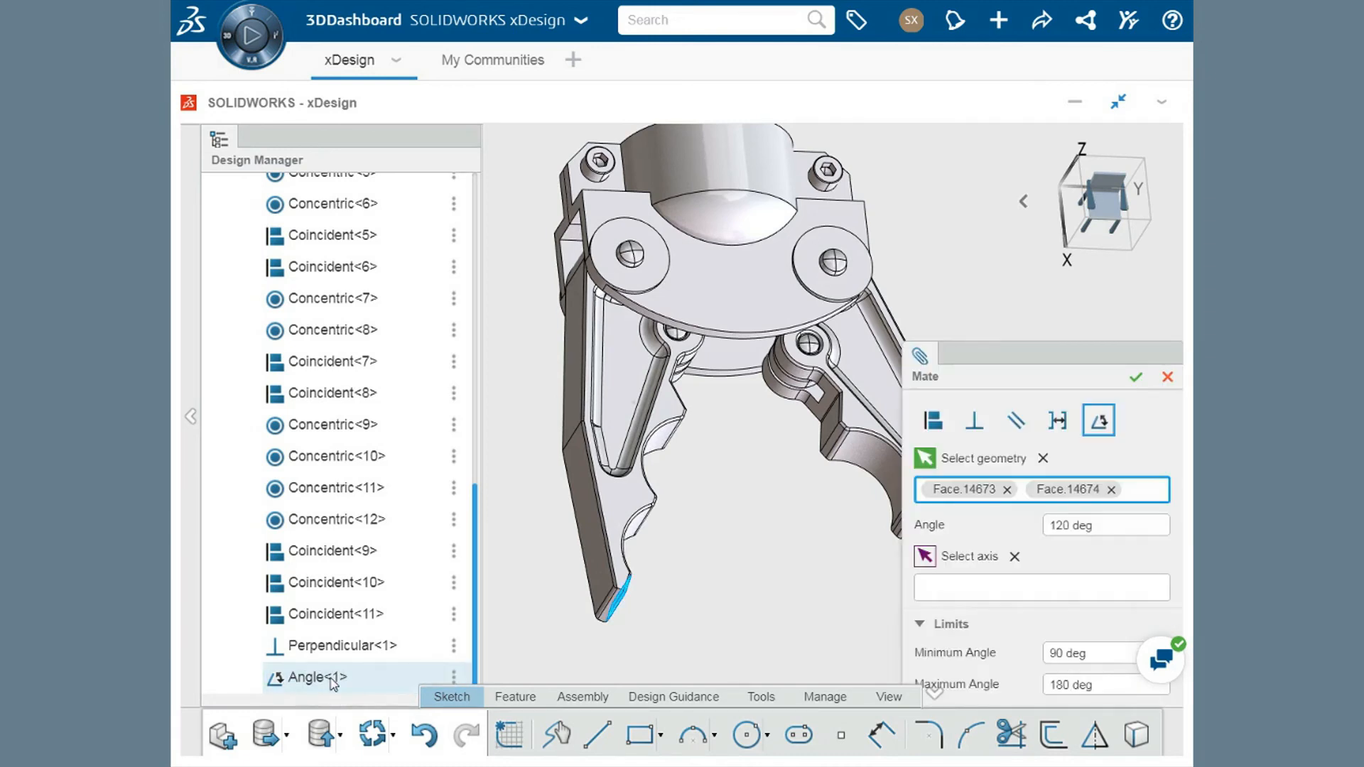
{"action": "left_click", "coordinate": [1167, 377]}
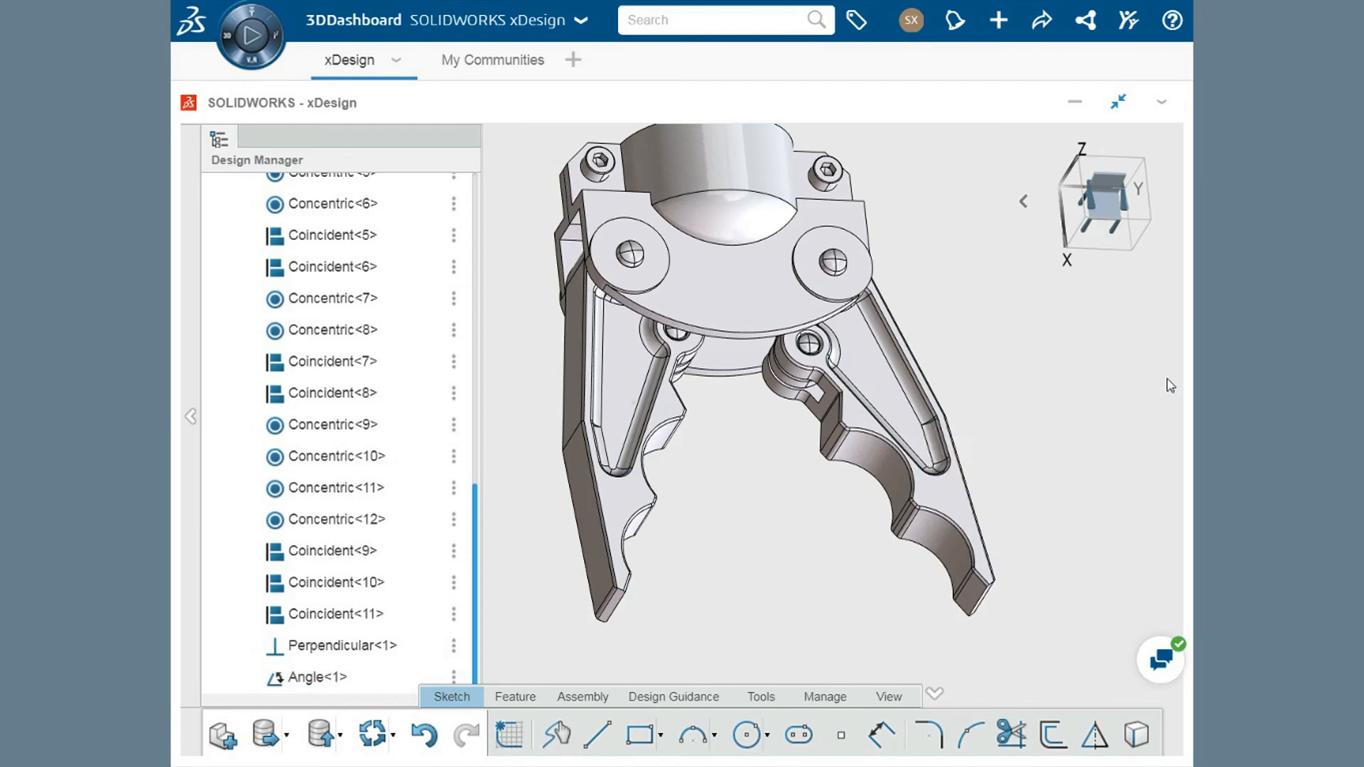
{"action": "left_click", "coordinate": [451, 676]}
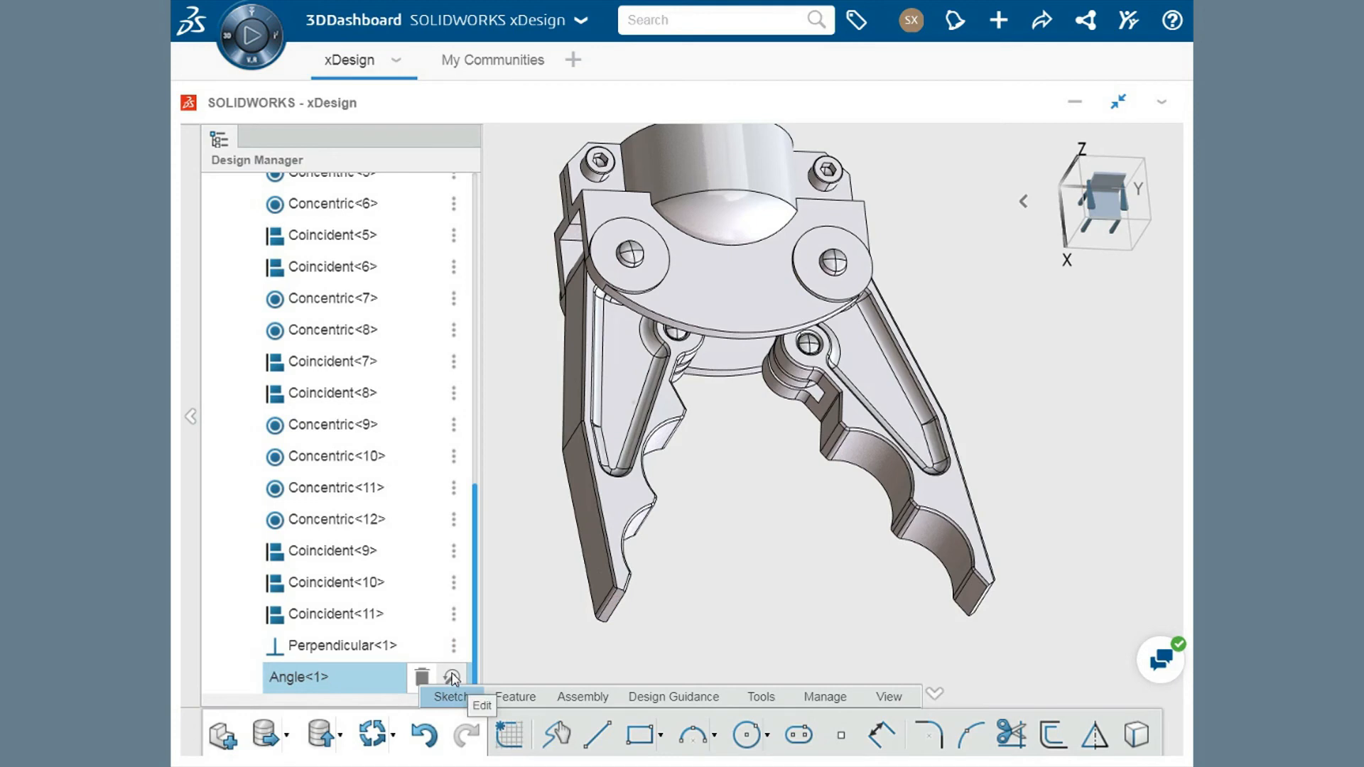
{"action": "left_click", "coordinate": [452, 677]}
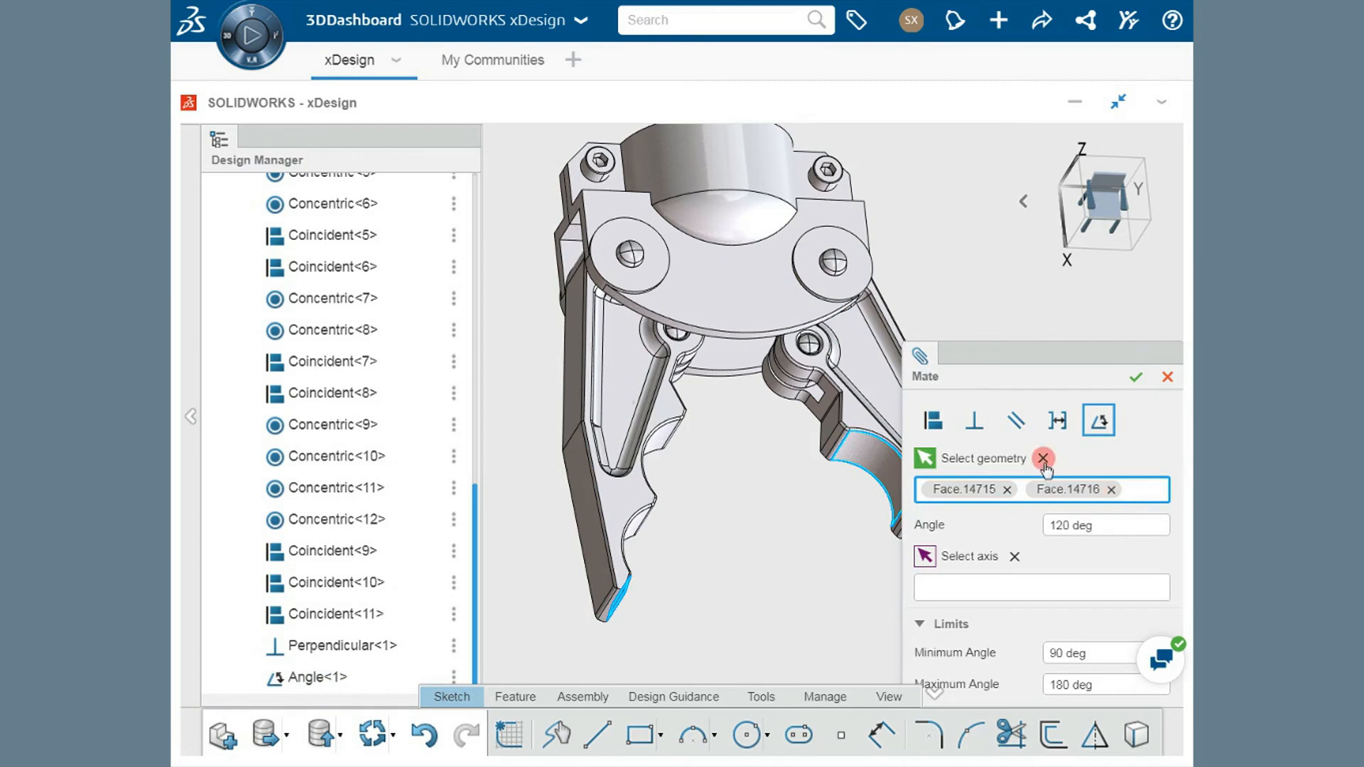
{"action": "left_click", "coordinate": [1112, 525]}
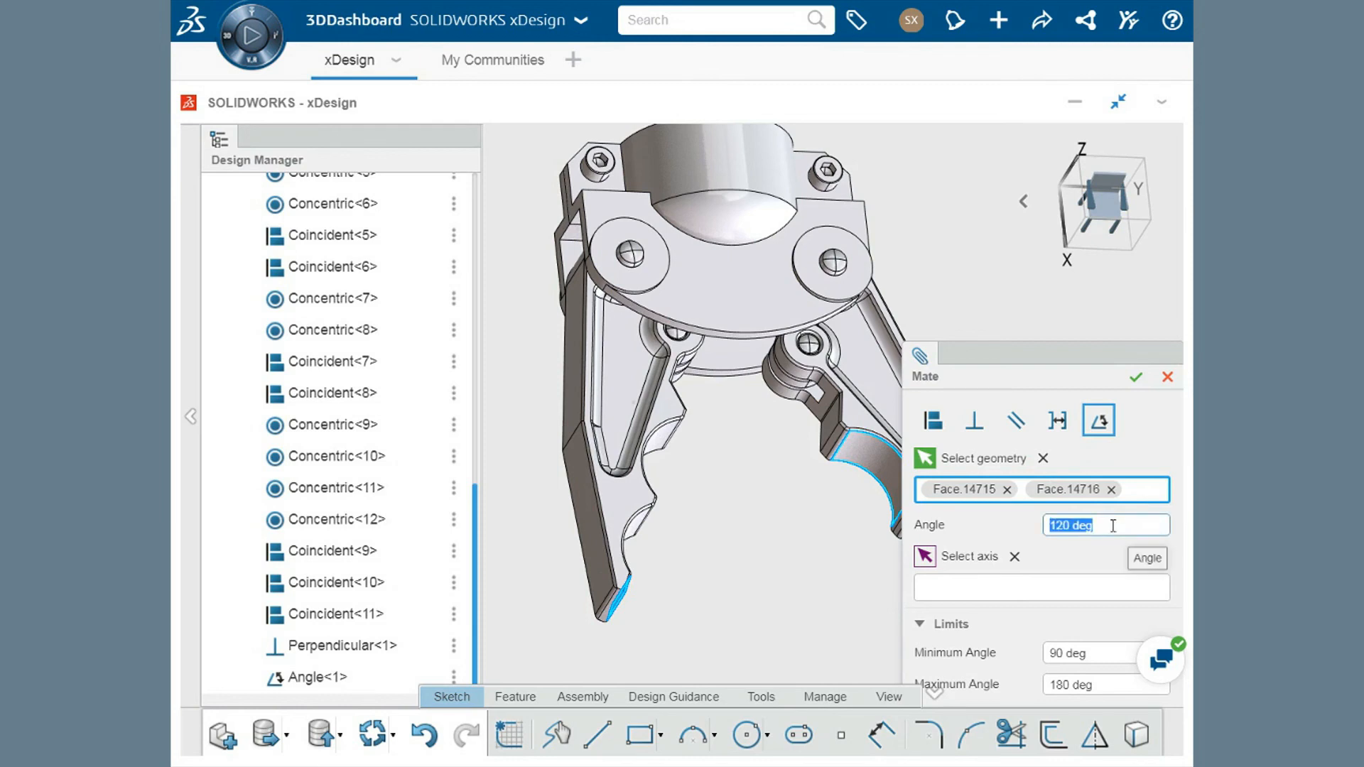
{"action": "type", "text": "150"}
{"action": "key", "text": "Return"}
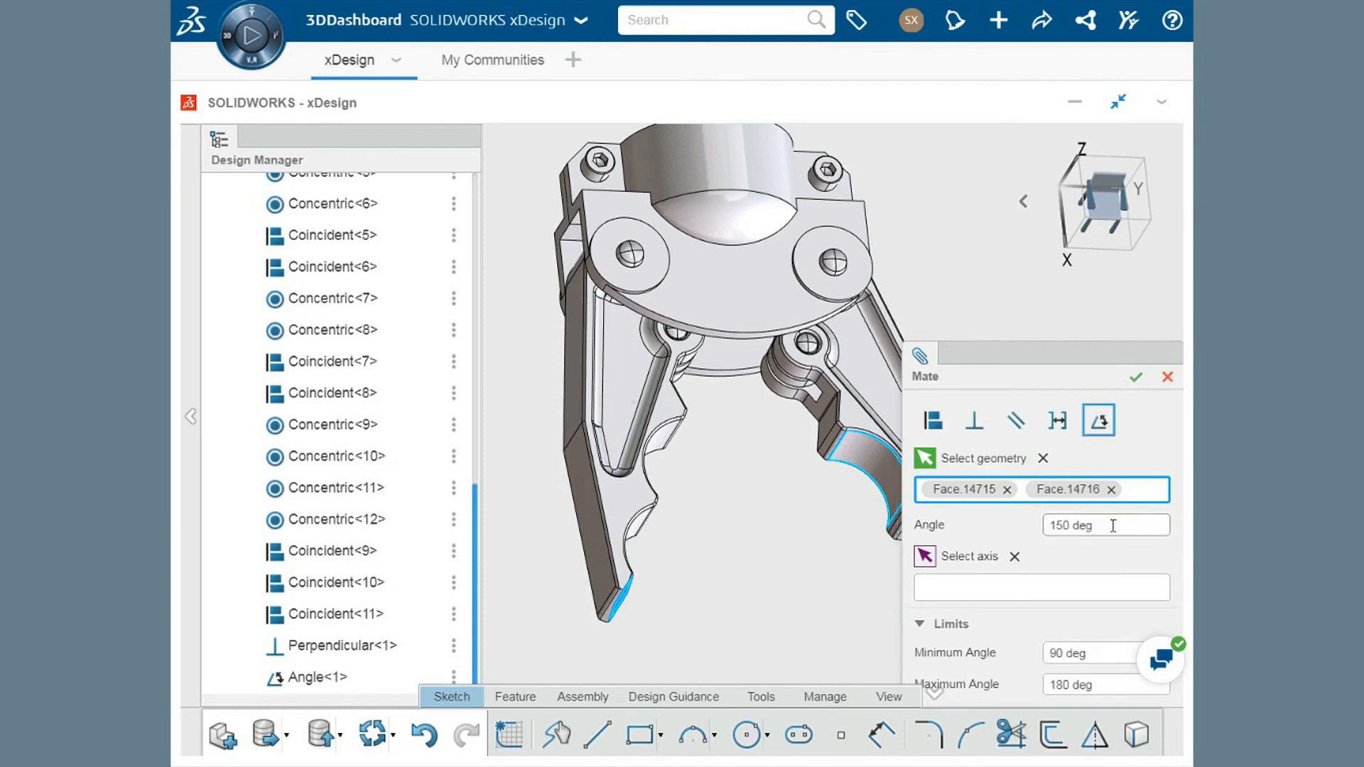
{"action": "left_click", "coordinate": [1136, 377]}
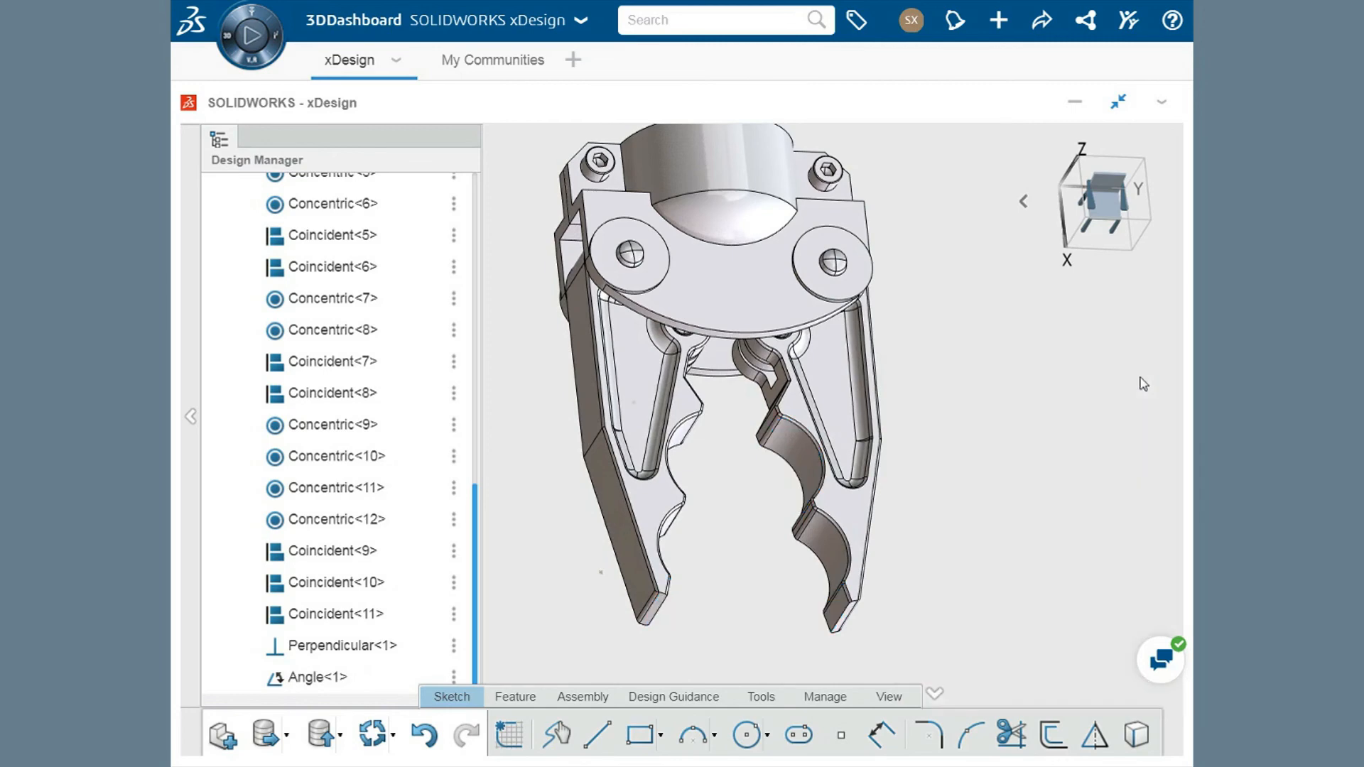
{"action": "middle_click_drag", "start_coordinate": [1002, 394], "coordinate": [917, 449]}
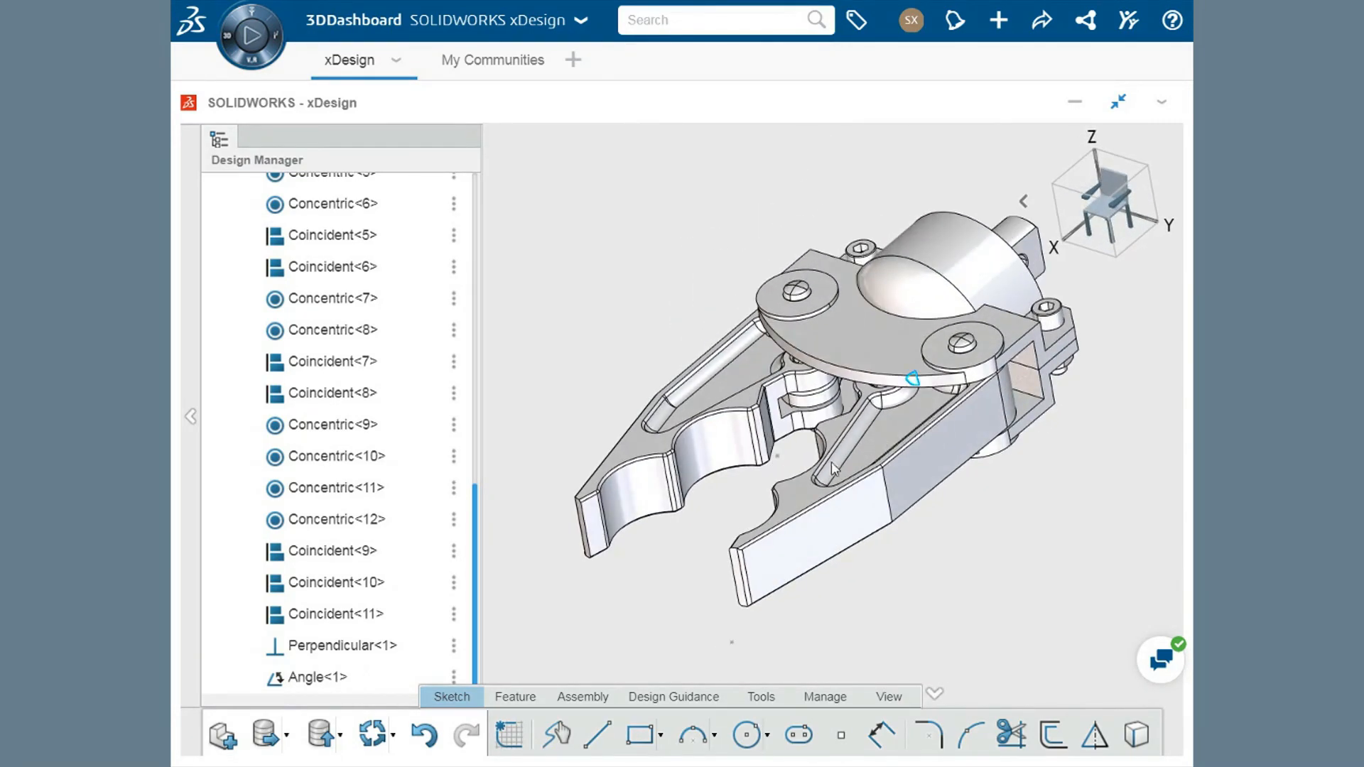
Delete the Angle<1> mate between the two gripper fingers
{"action": "left_click", "coordinate": [454, 676]}
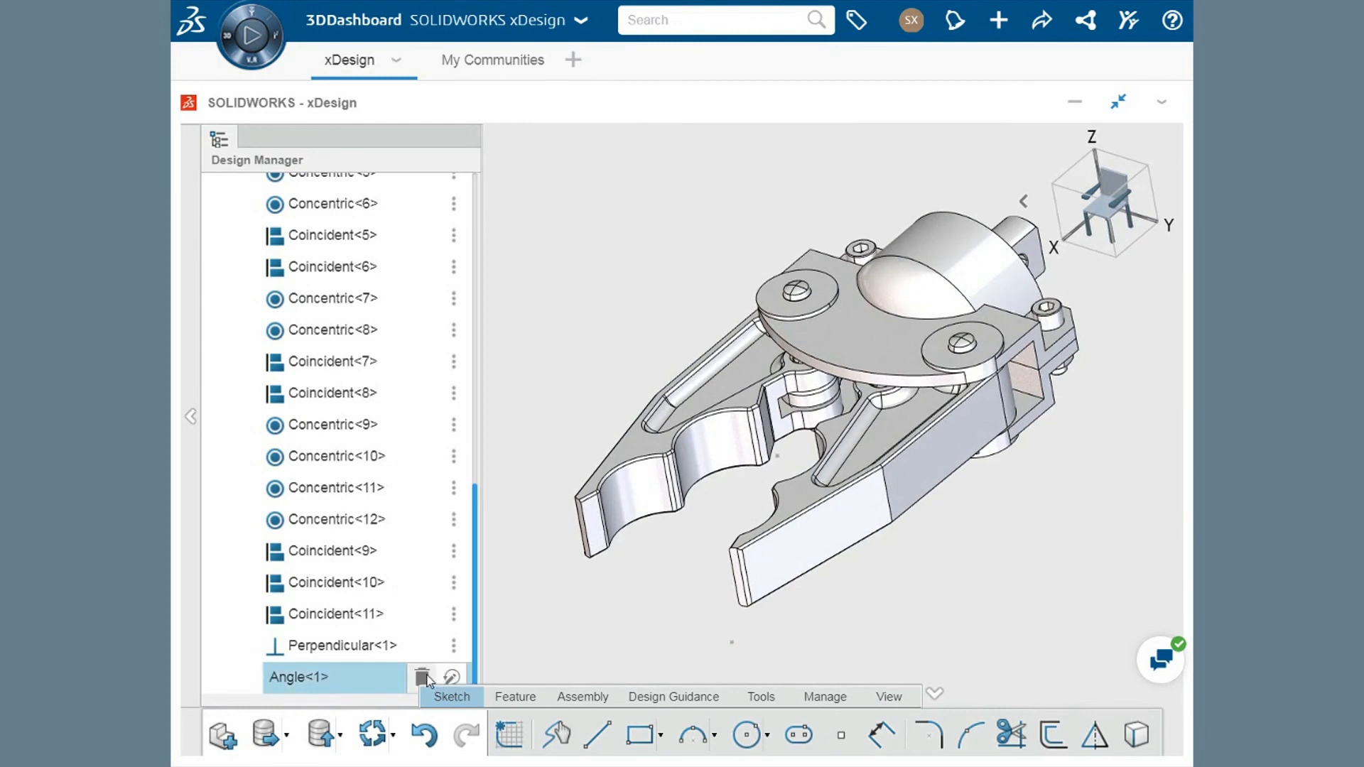
{"action": "left_click", "coordinate": [425, 676]}
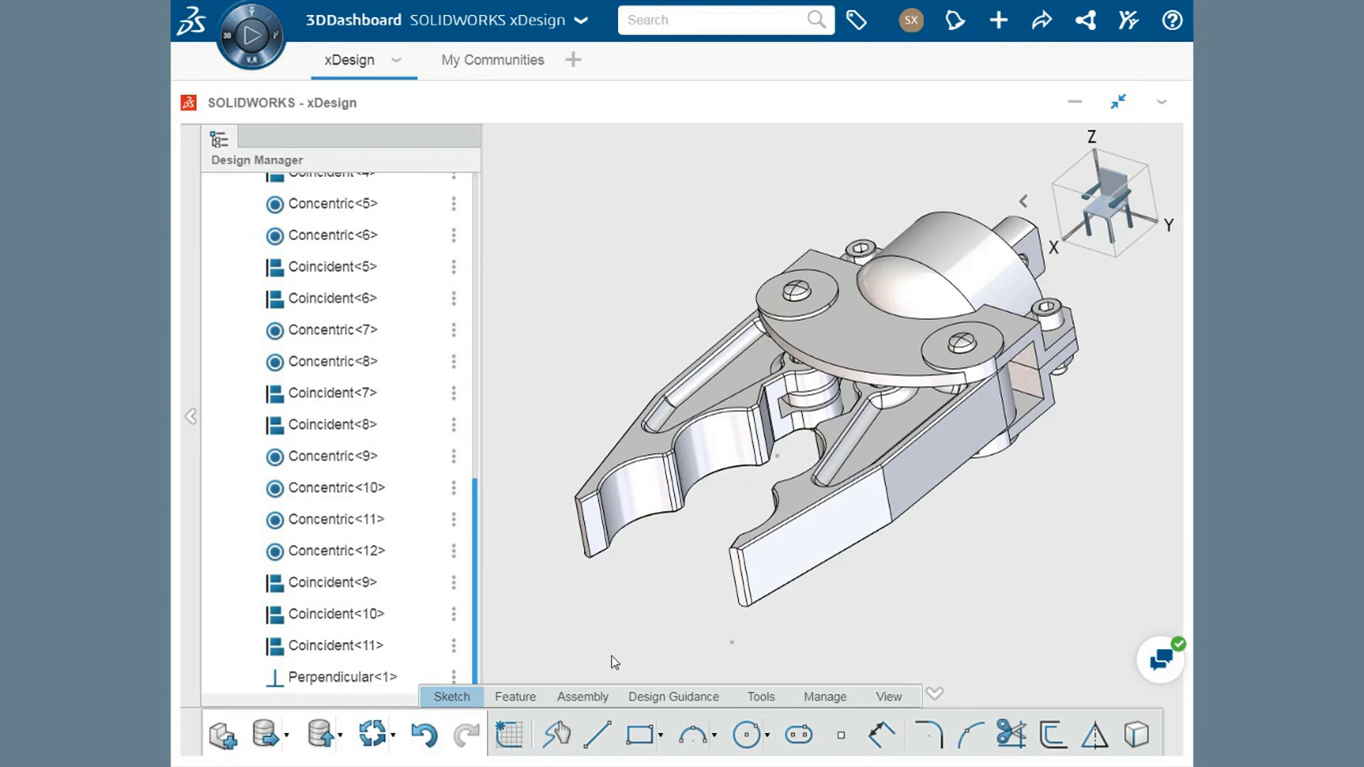
Insert the existing cylinder component into the assembly and move it clear of the gripper fingers
{"action": "left_click", "coordinate": [582, 696]}
{"action": "left_click", "coordinate": [804, 736]}
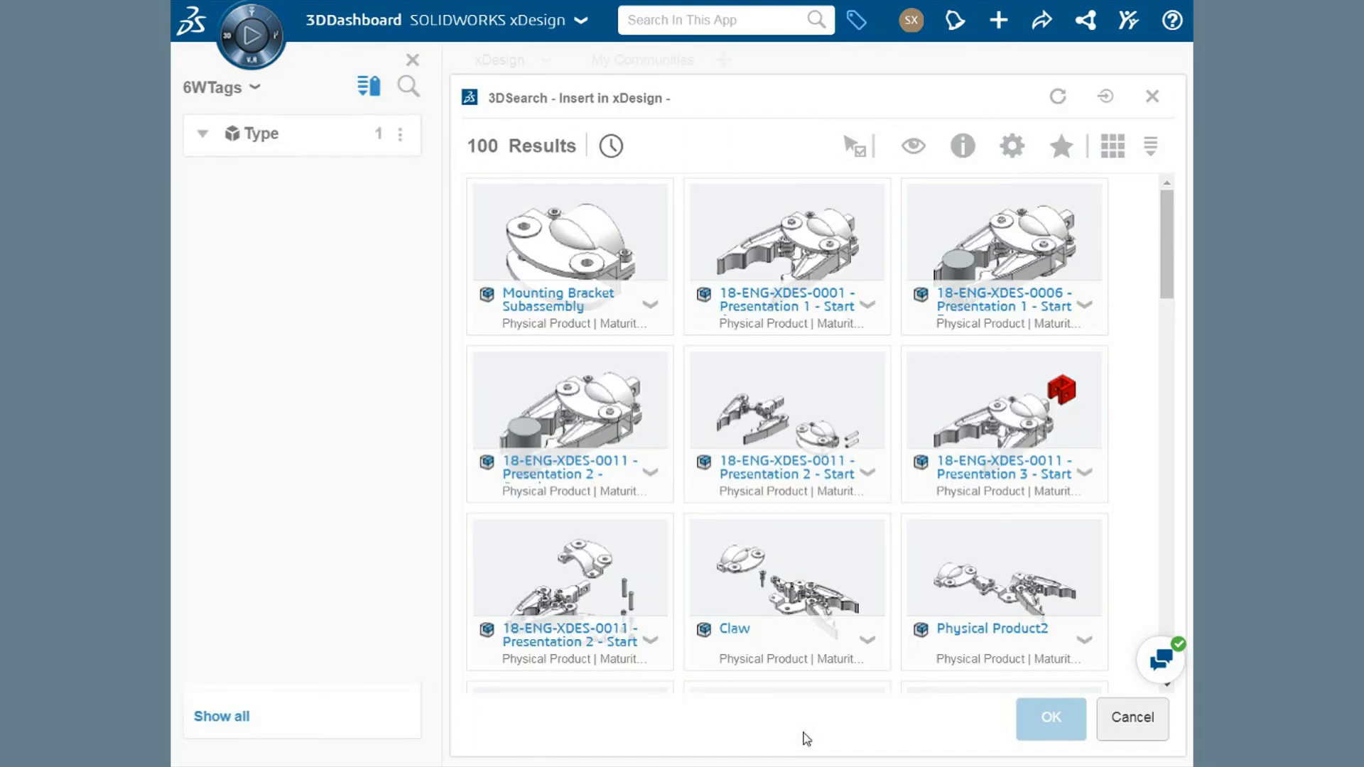
{"action": "left_click_drag", "start_coordinate": [1169, 208], "coordinate": [1175, 435]}
{"action": "left_click", "coordinate": [793, 318]}
{"action": "left_click", "coordinate": [1051, 717]}
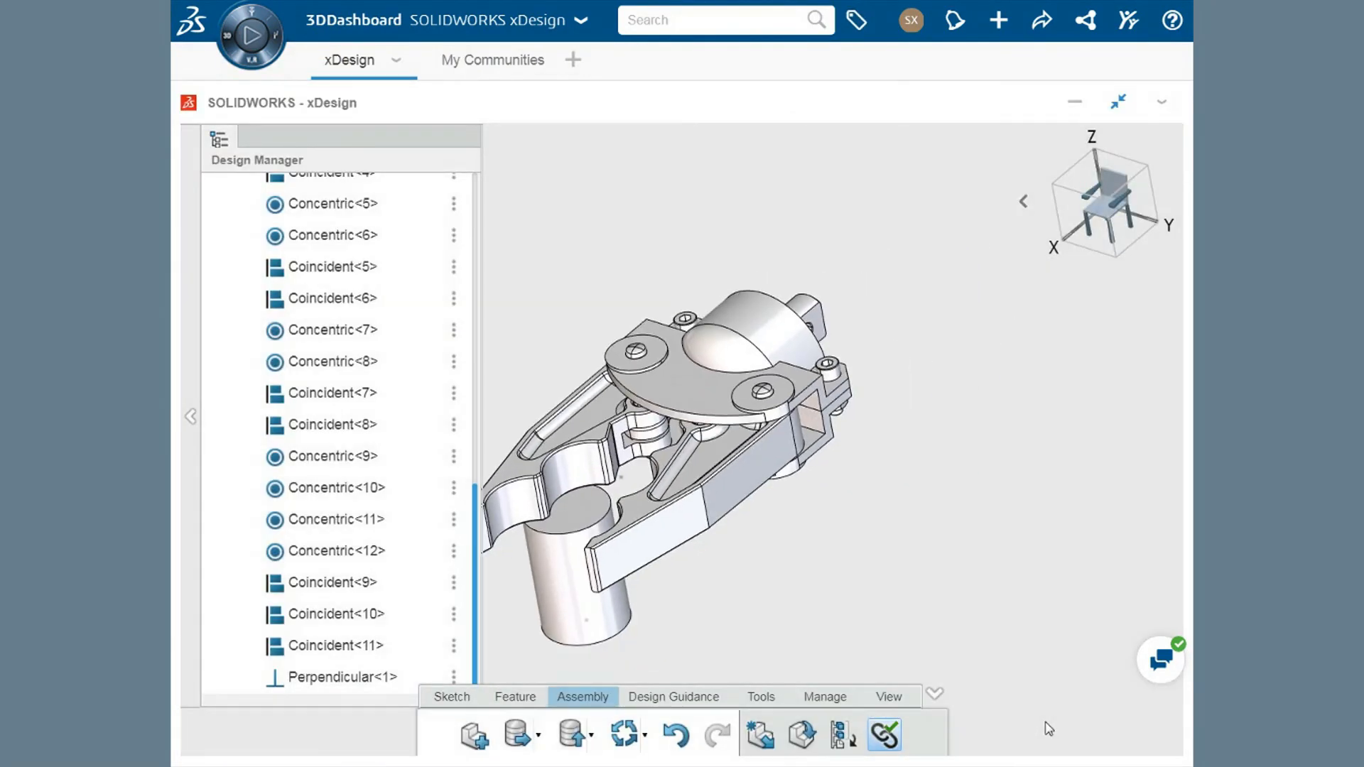
{"action": "middle_click_drag", "start_coordinate": [760, 572], "coordinate": [974, 550], "text": "ctrl"}
{"action": "left_click_drag", "start_coordinate": [803, 579], "coordinate": [660, 339]}
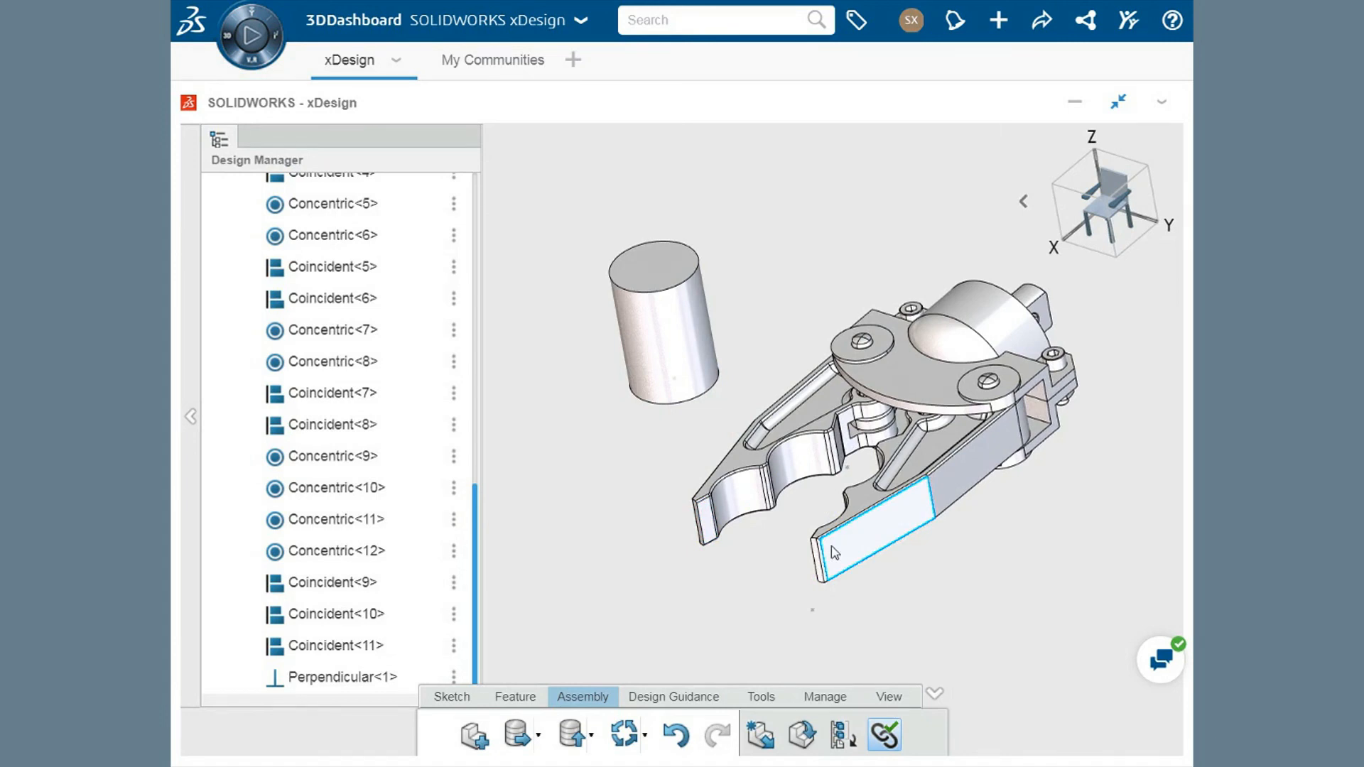
Add a tangent mate between one finger's flat tip face and the cylinder's side, flipped so the cylinder sits on the finger's inner side
{"action": "left_click", "coordinate": [709, 524]}
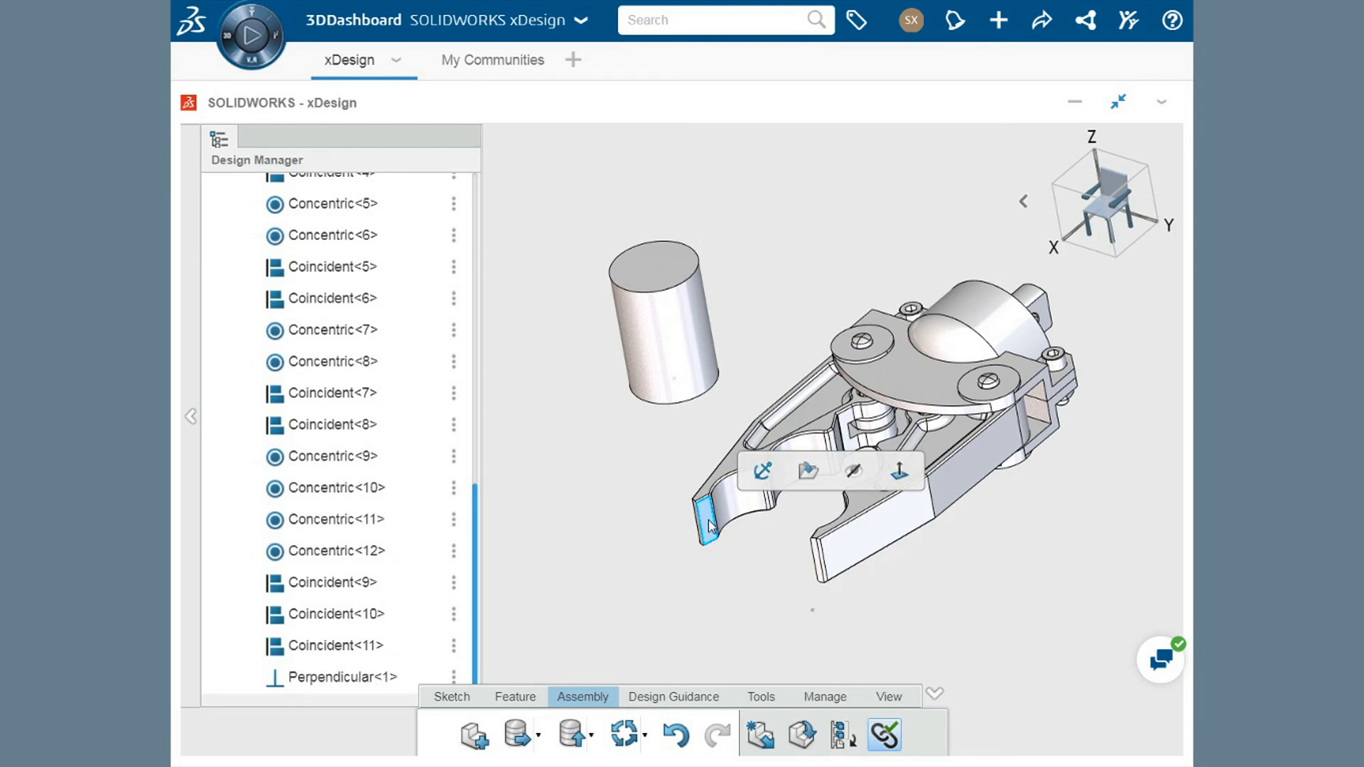
{"action": "left_click", "coordinate": [672, 351]}
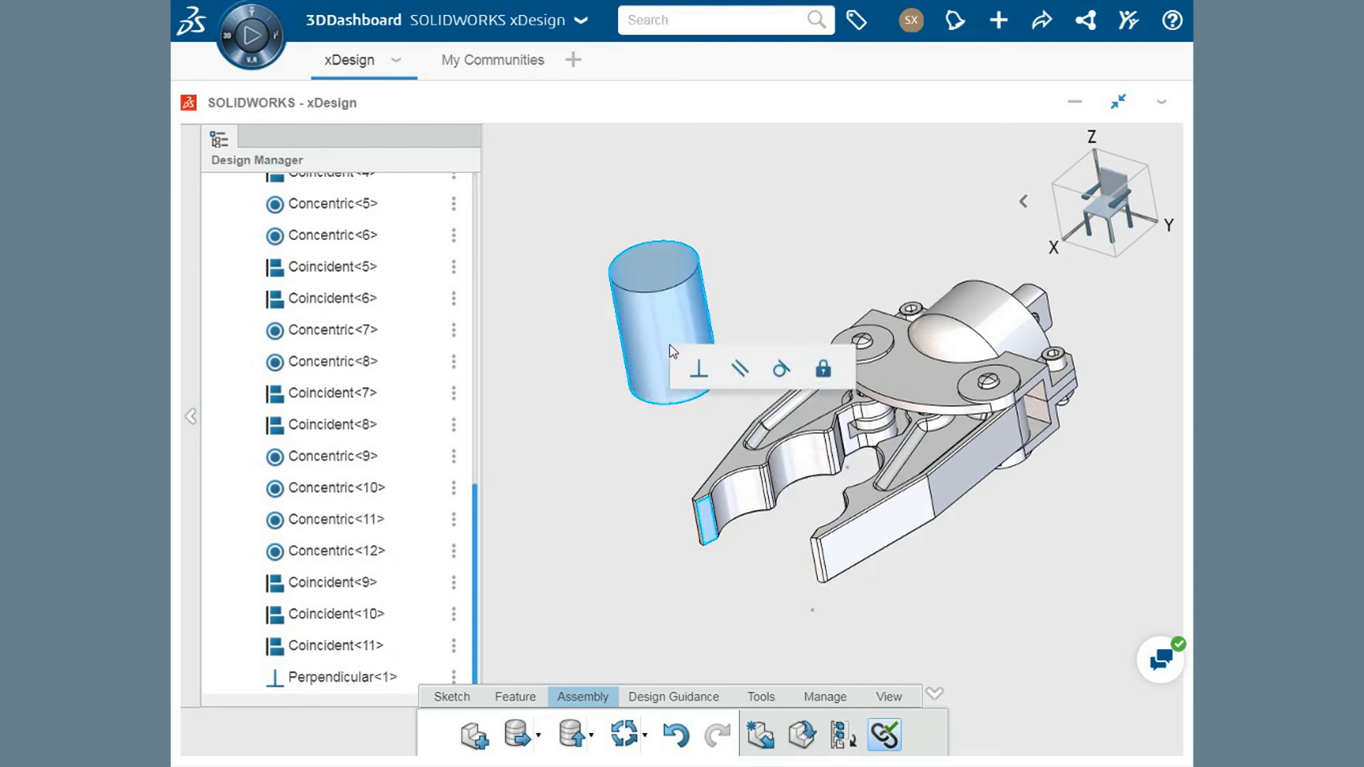
{"action": "left_click", "coordinate": [777, 386]}
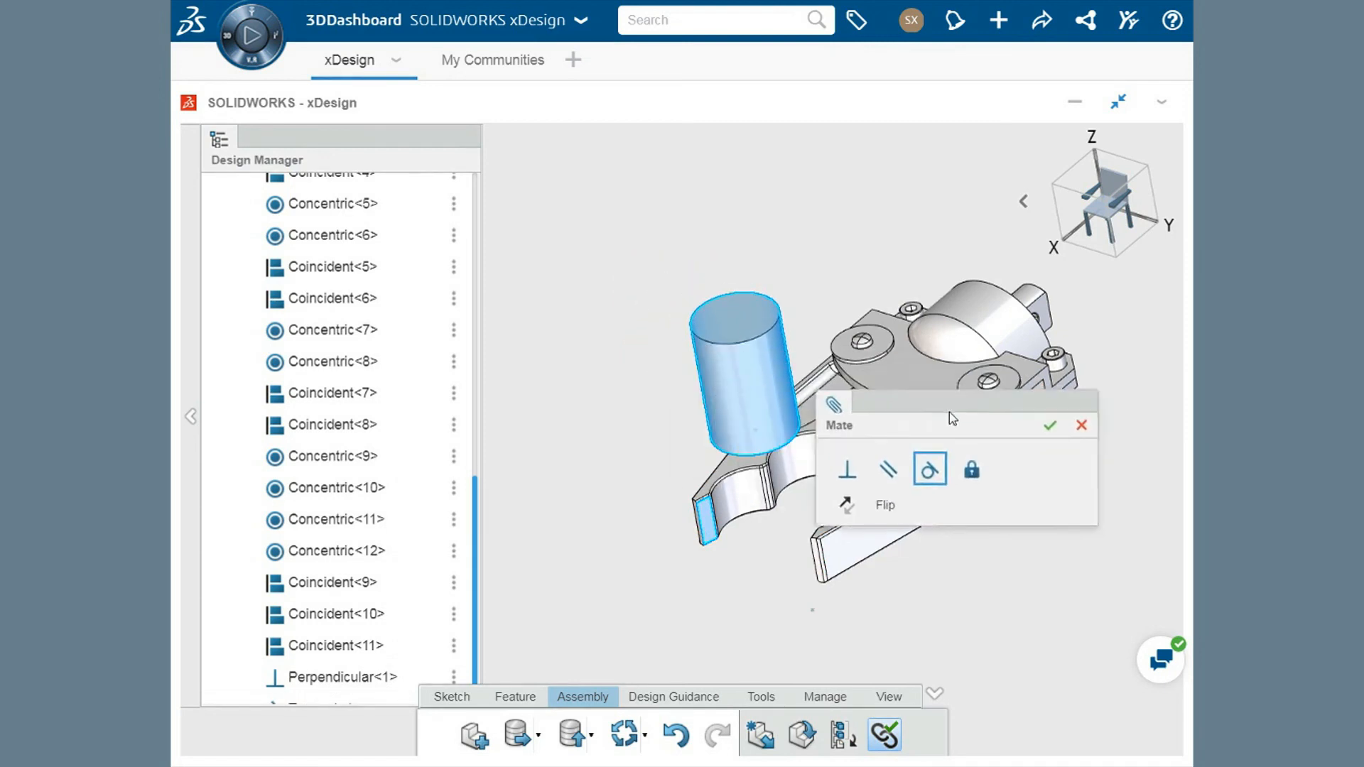
{"action": "middle_click_drag", "start_coordinate": [876, 359], "coordinate": [803, 284]}
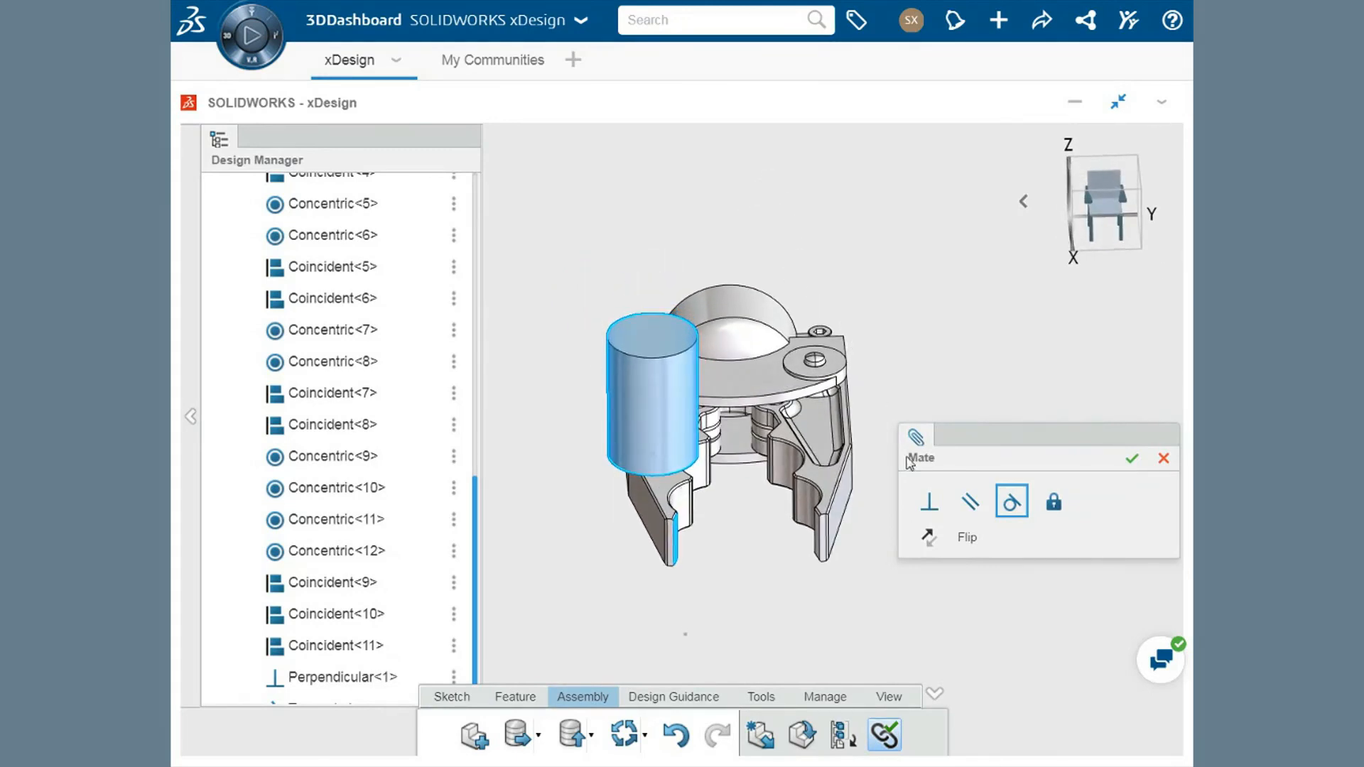
{"action": "left_click", "coordinate": [936, 550]}
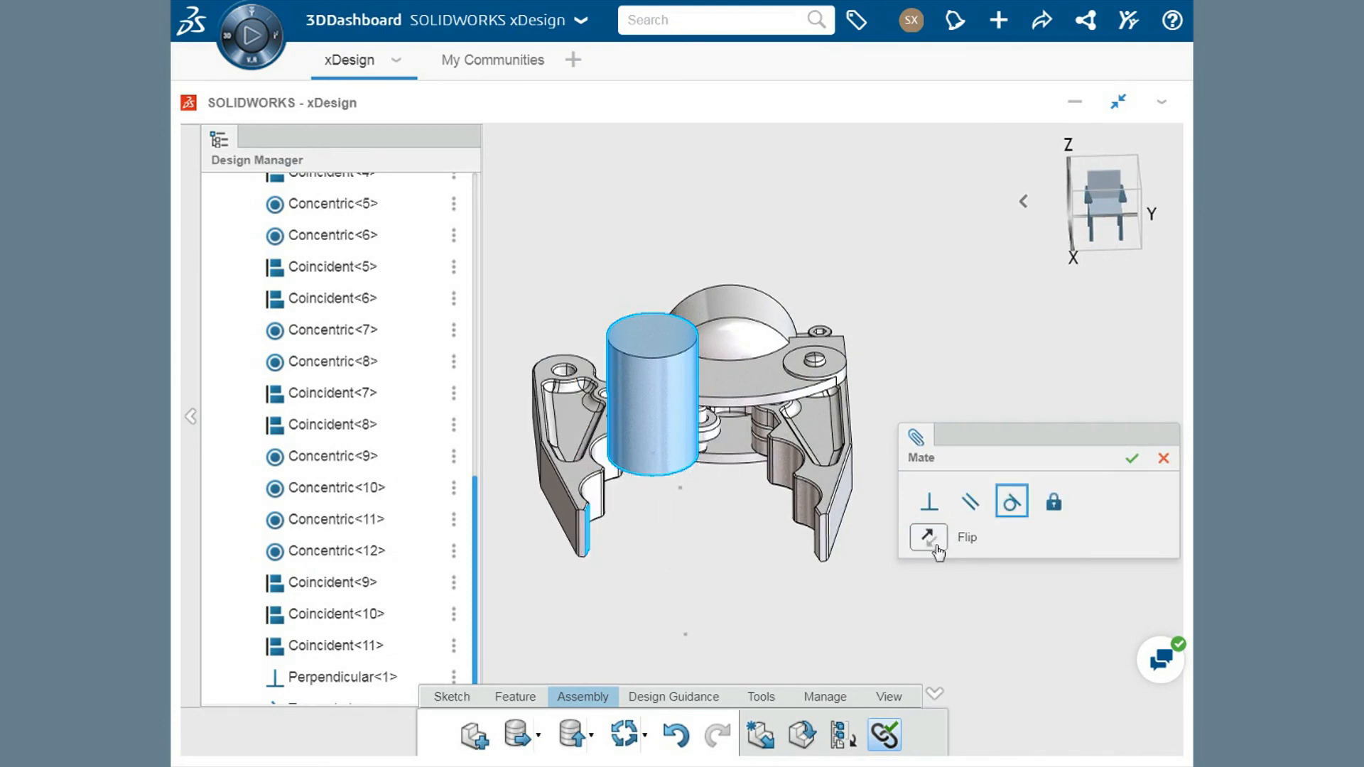
{"action": "left_click", "coordinate": [1131, 458]}
Move the cylinder between the fingers and add a tangent mate between its side and the other finger's flat tip face
{"action": "left_click_drag", "start_coordinate": [686, 437], "coordinate": [736, 572]}
{"action": "middle_click_drag", "start_coordinate": [797, 578], "coordinate": [974, 572]}
{"action": "scroll", "coordinate": [892, 526], "scroll_direction": "down", "scroll_amount": 8}
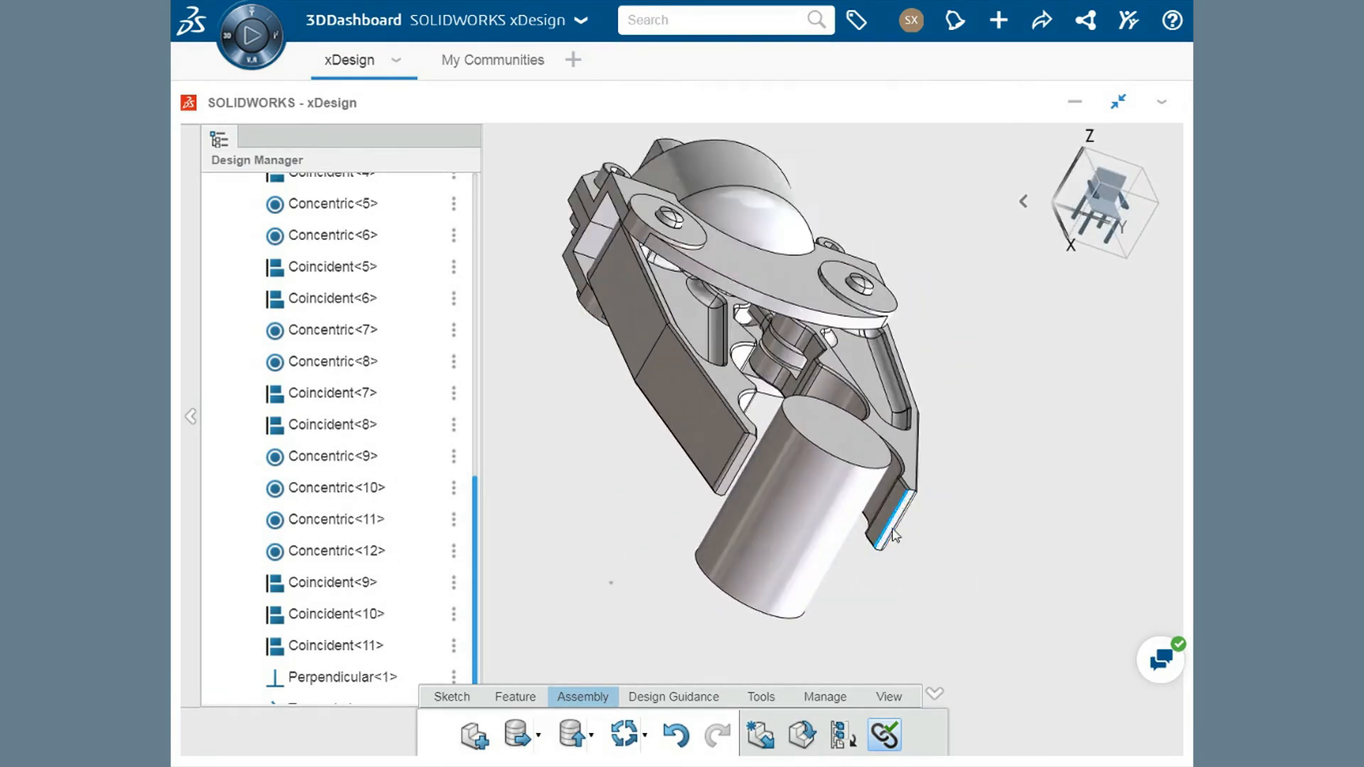
{"action": "left_click", "coordinate": [888, 513]}
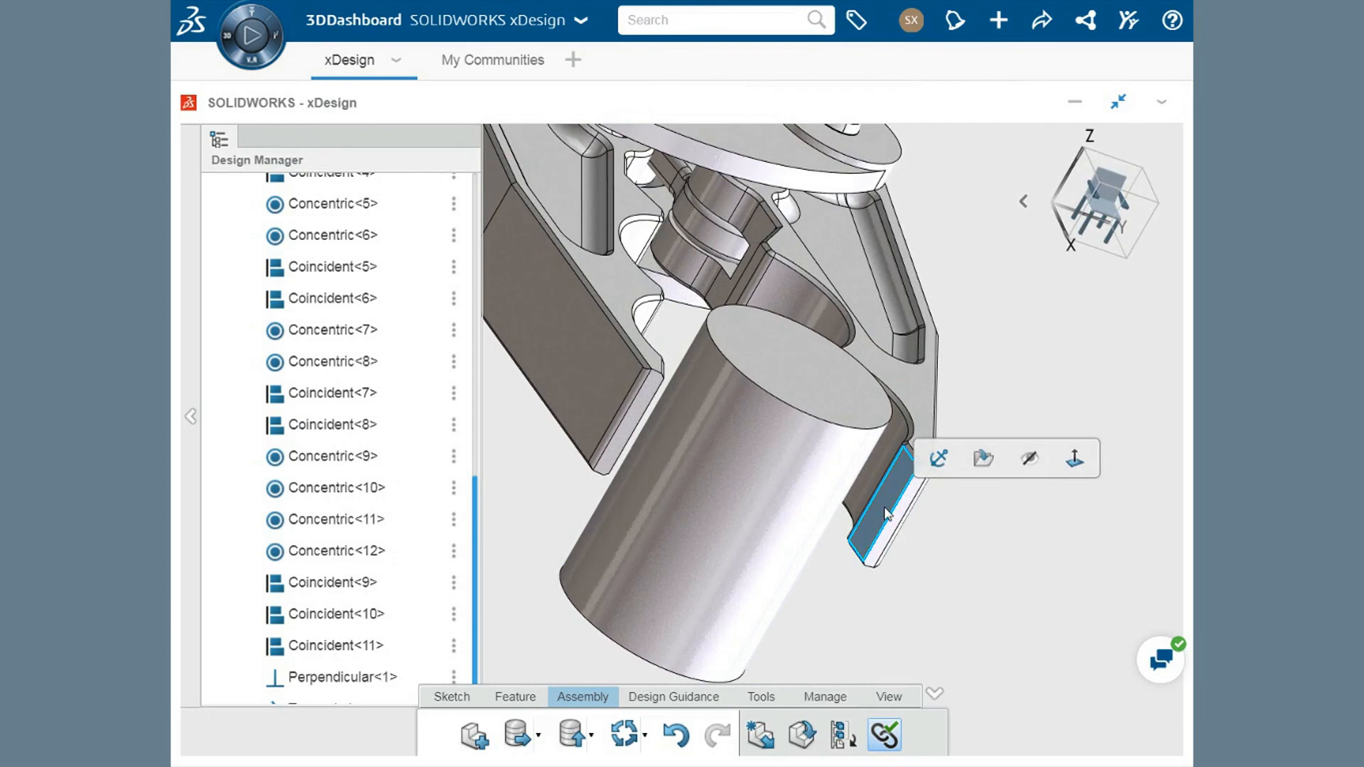
{"action": "left_click", "coordinate": [744, 510]}
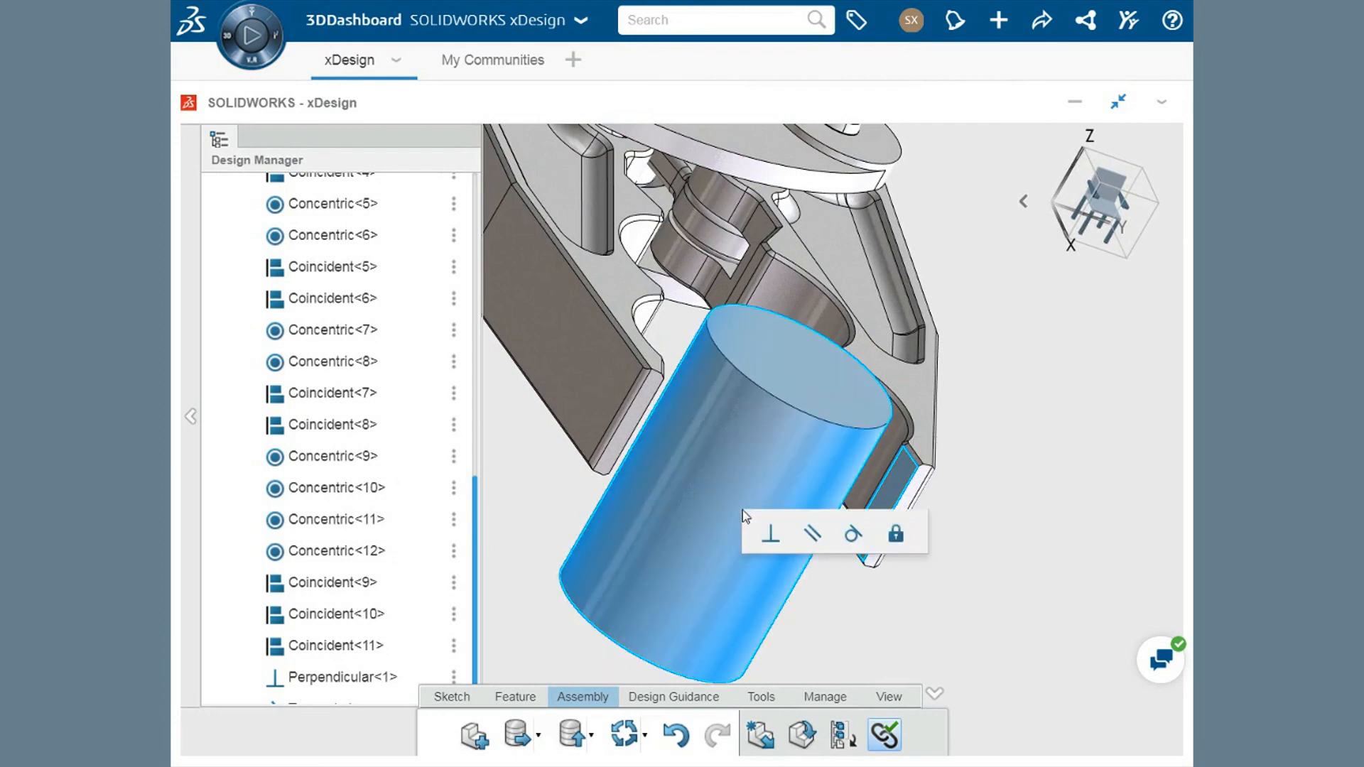
{"action": "left_click", "coordinate": [853, 545]}
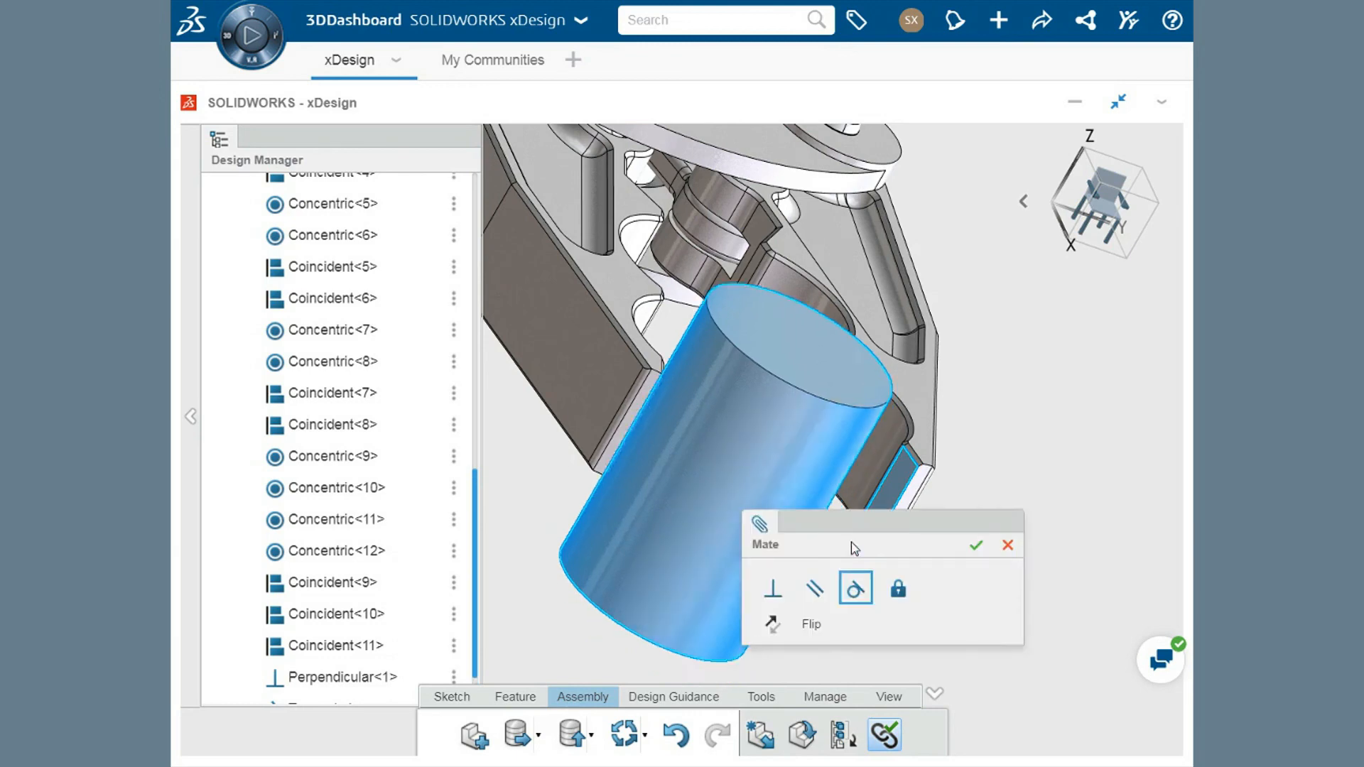
{"action": "middle_click_drag", "start_coordinate": [983, 467], "coordinate": [957, 446]}
{"action": "left_click", "coordinate": [973, 544]}
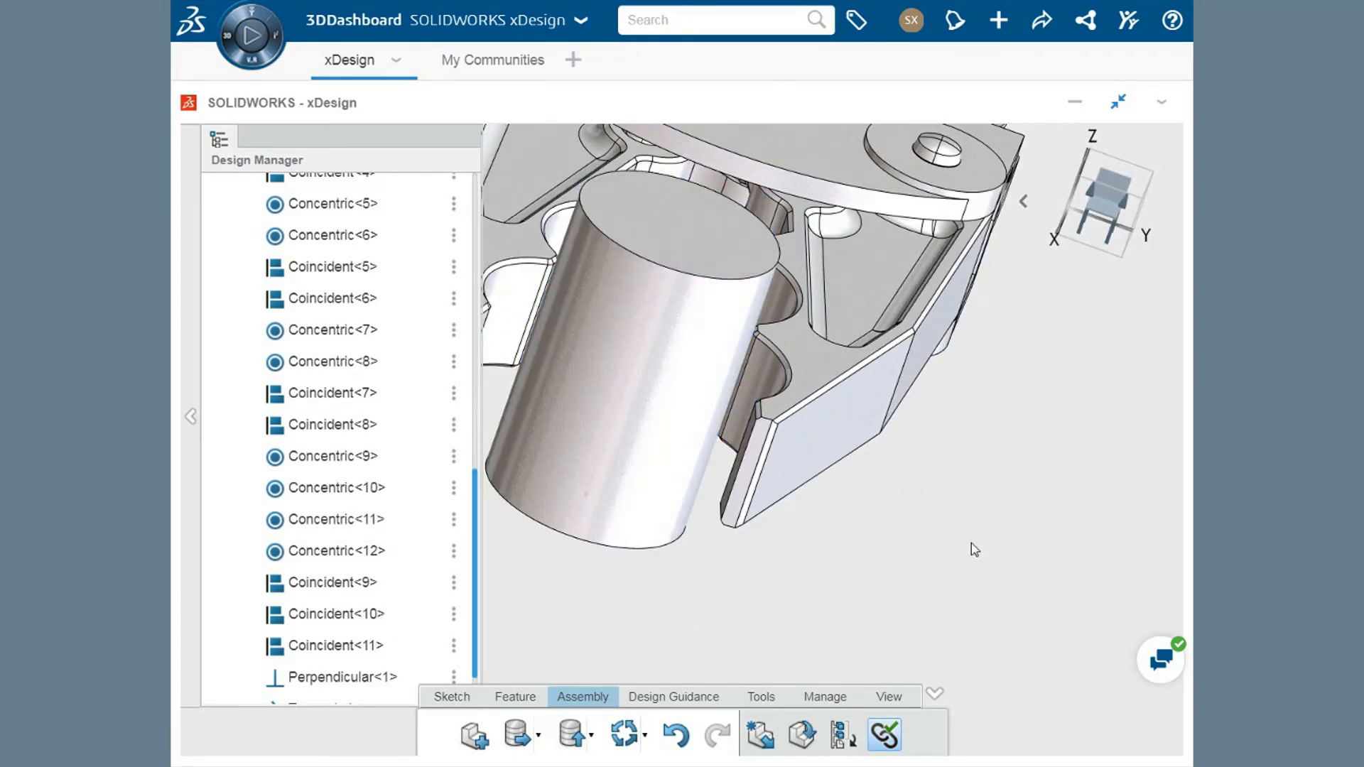
Move the gripper finger to close the fingers and shift the tangent-mated cylinder towards their tips
{"action": "scroll", "coordinate": [960, 532], "scroll_direction": "up", "scroll_amount": 5}
{"action": "middle_click_drag", "start_coordinate": [953, 529], "coordinate": [894, 624]}
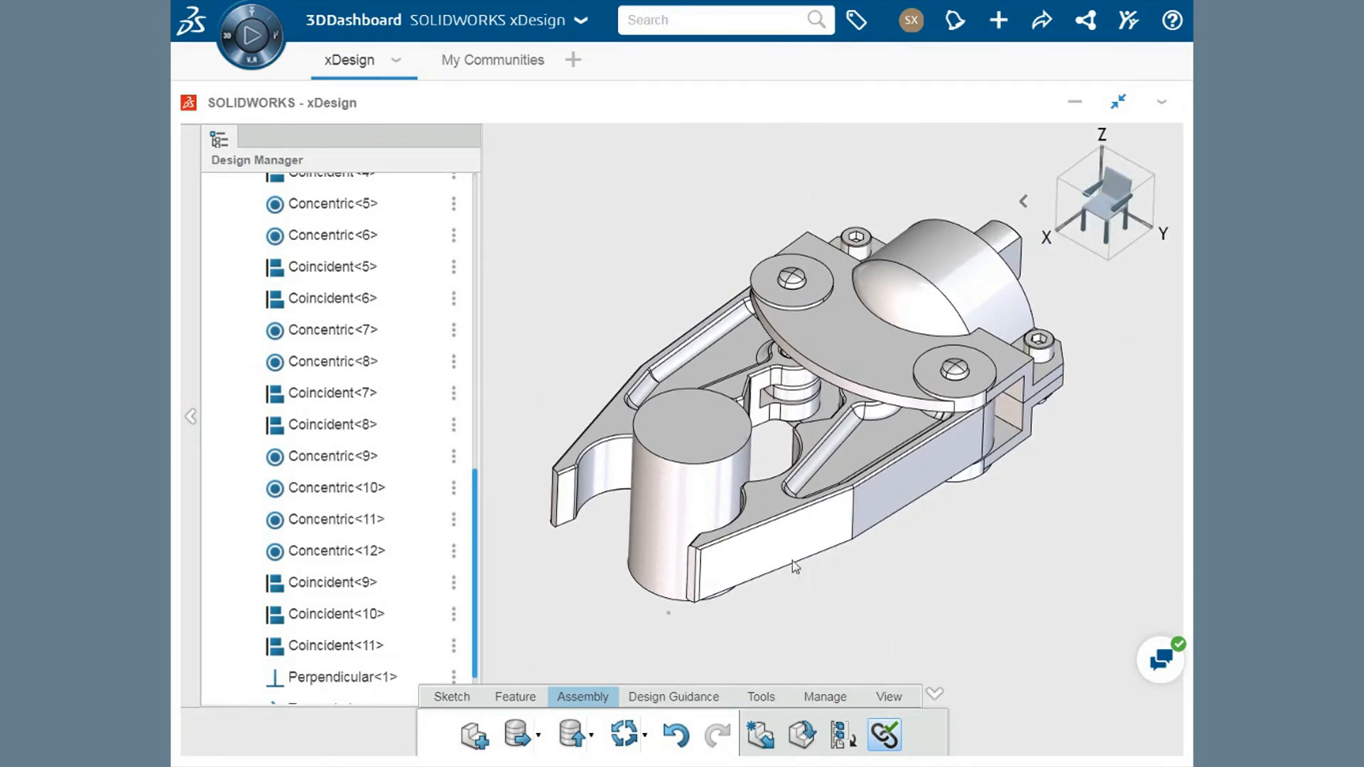
{"action": "left_click_drag", "start_coordinate": [770, 551], "coordinate": [767, 550]}
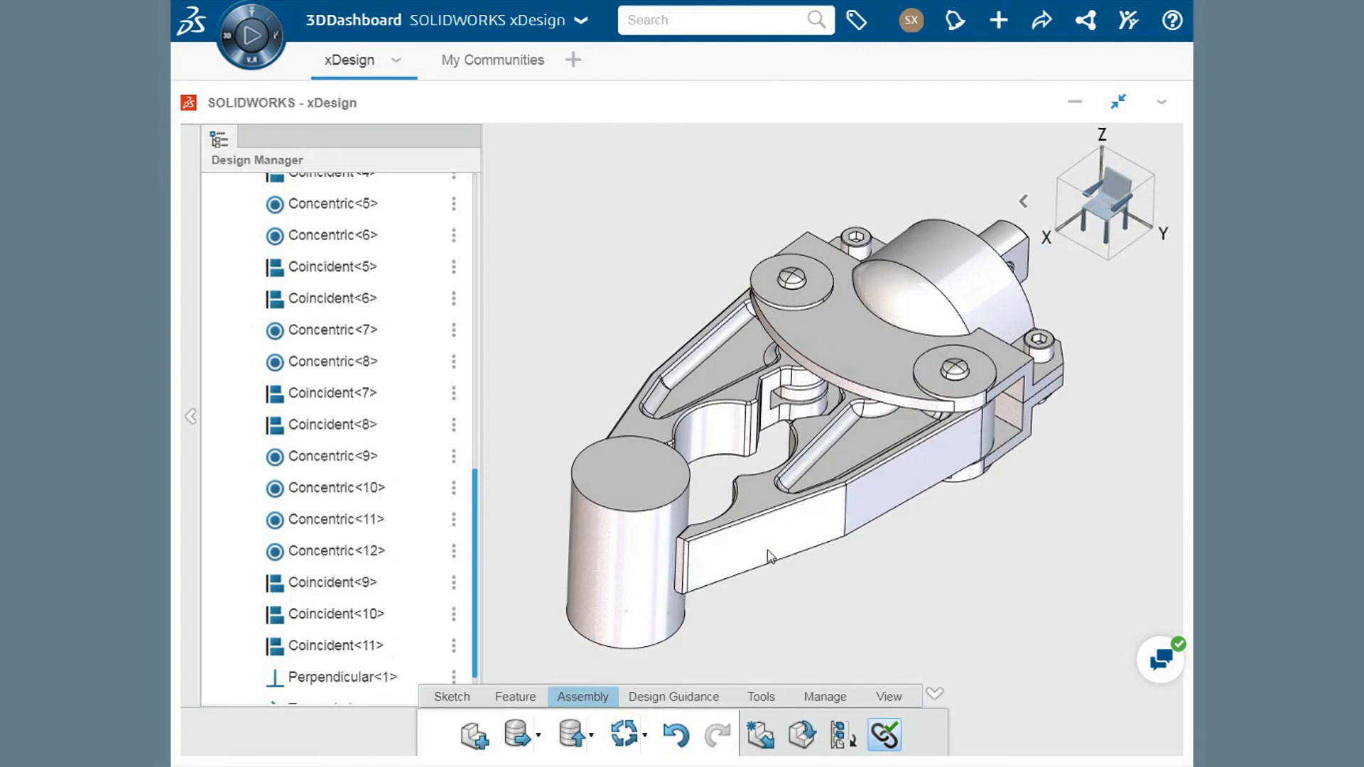
{"action": "scroll", "coordinate": [886, 569], "scroll_direction": "up", "scroll_amount": 3}
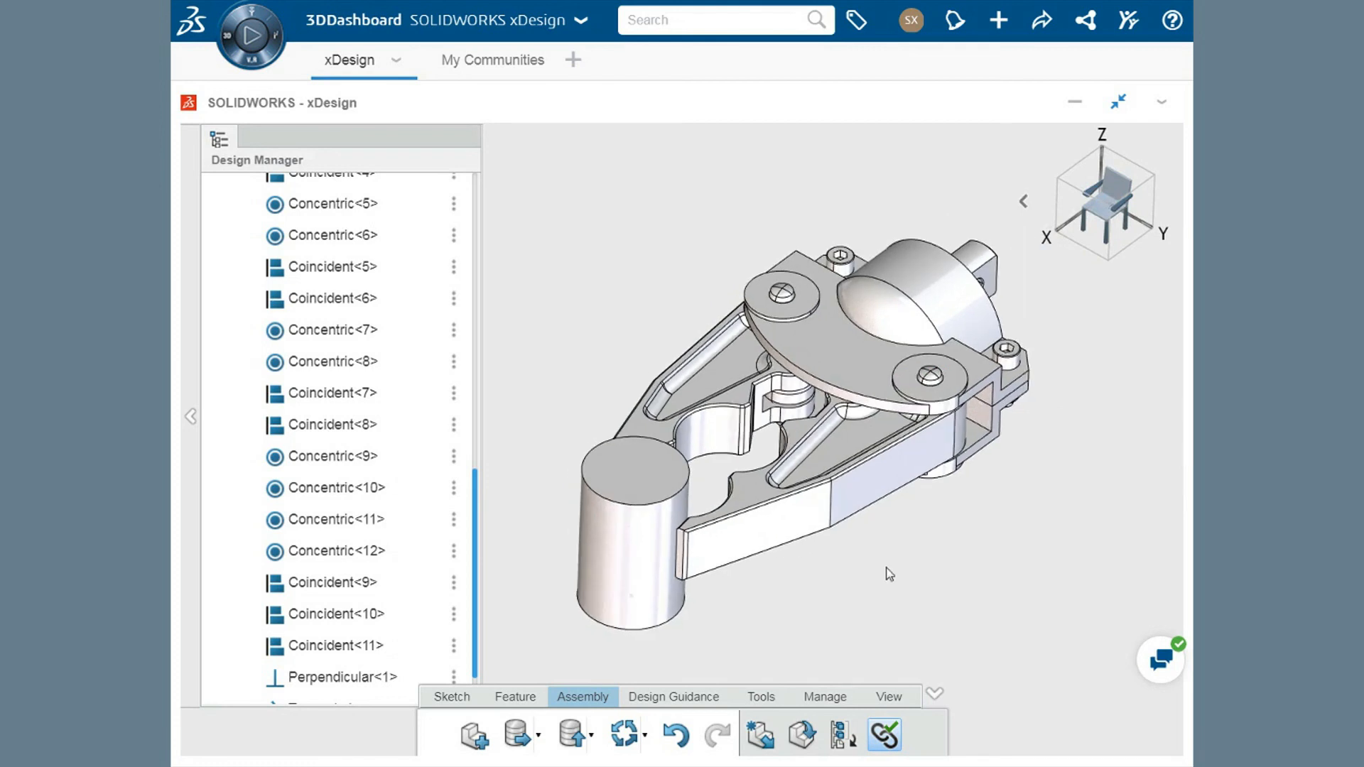